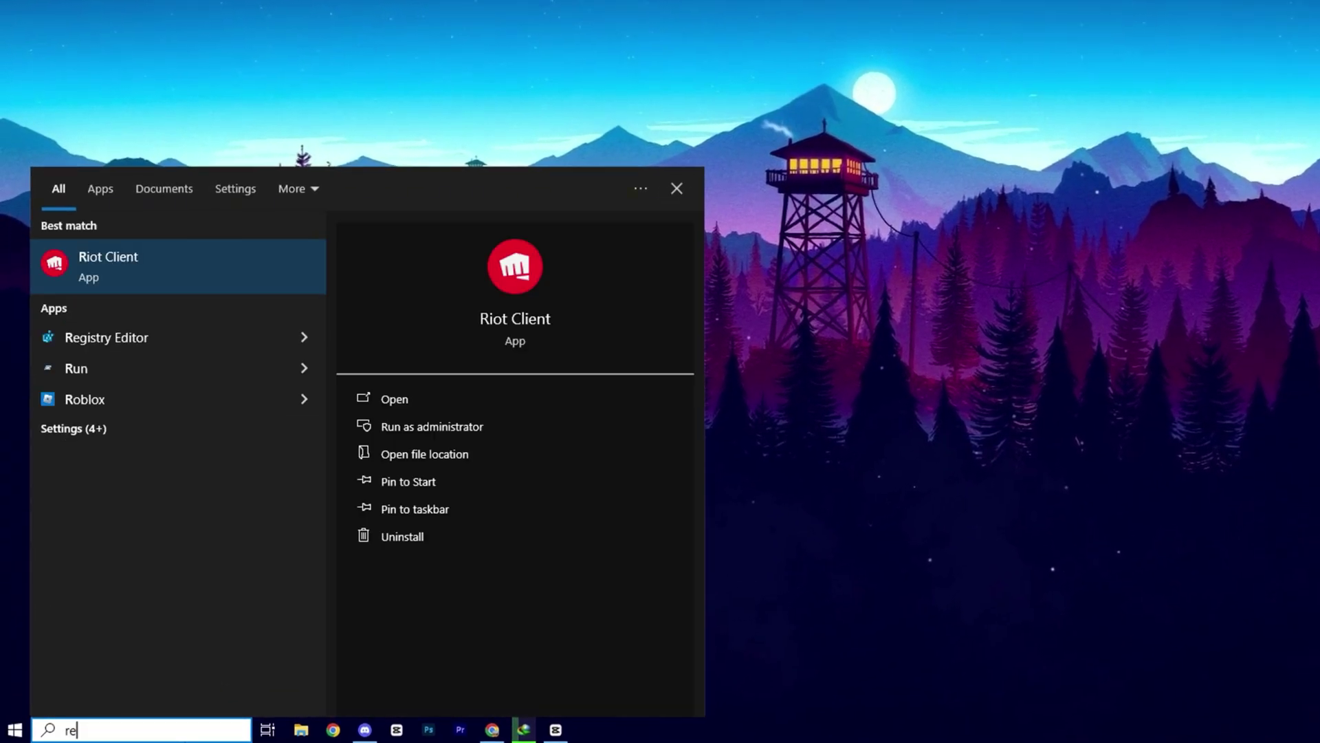
Search 'regi' and launch Registry Editor as administrator, approving the UAC prompt
type("gistry Editor")
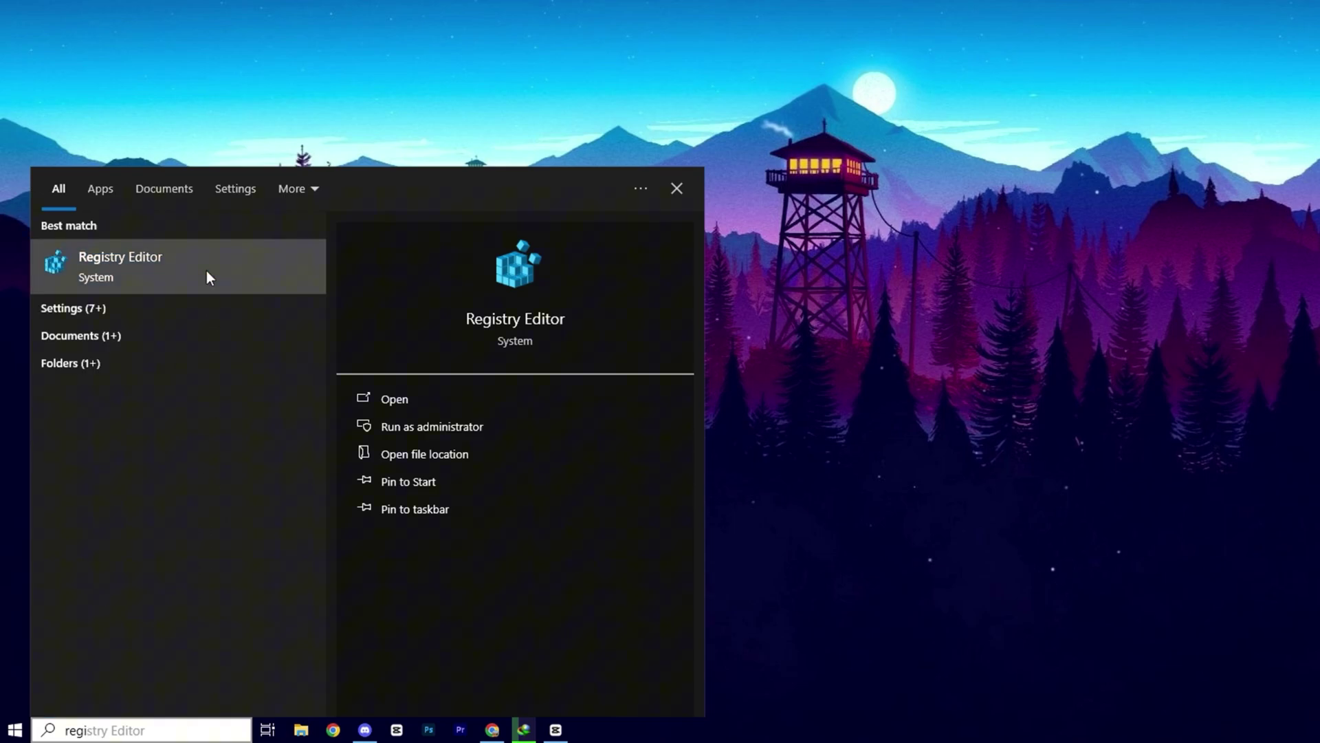
right_click(207, 270)
left_click(230, 291)
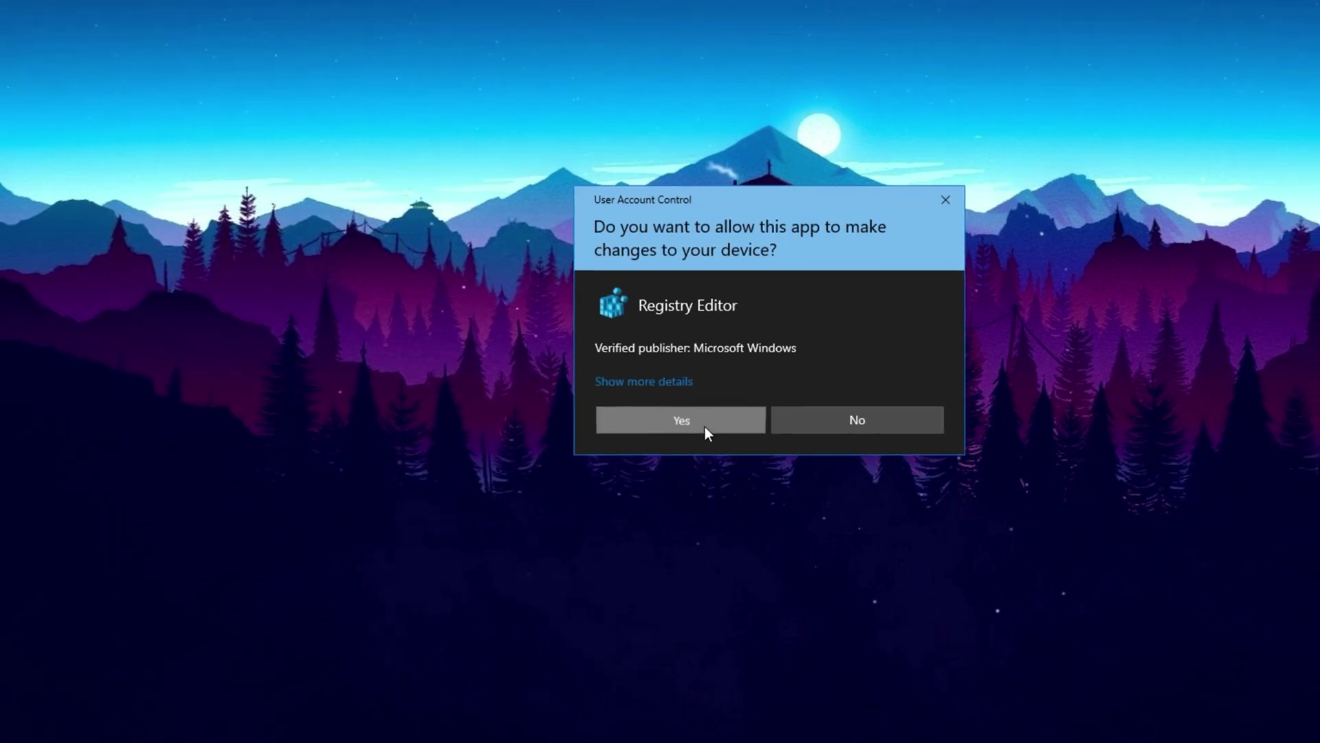
left_click(741, 385)
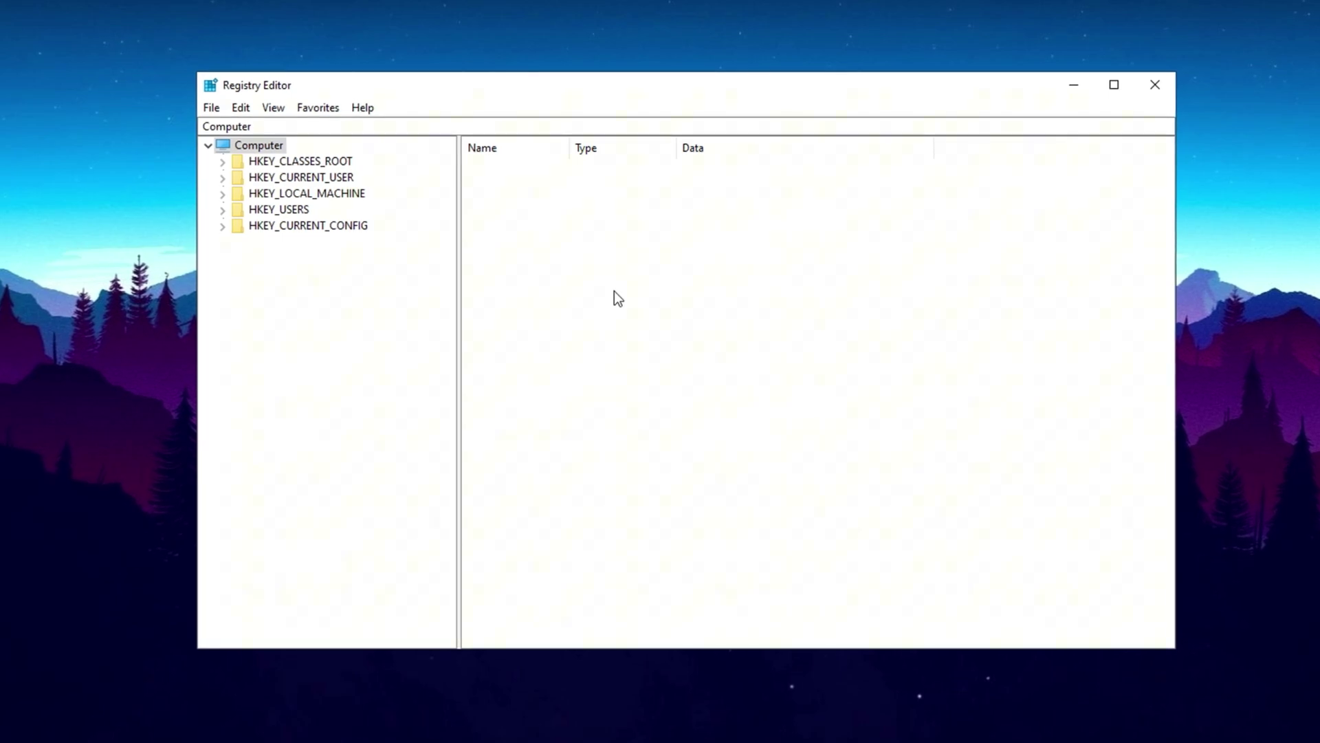
Expand HKEY_LOCAL_MACHINE, SYSTEM and CurrentControlSet in the registry tree
left_click(311, 195)
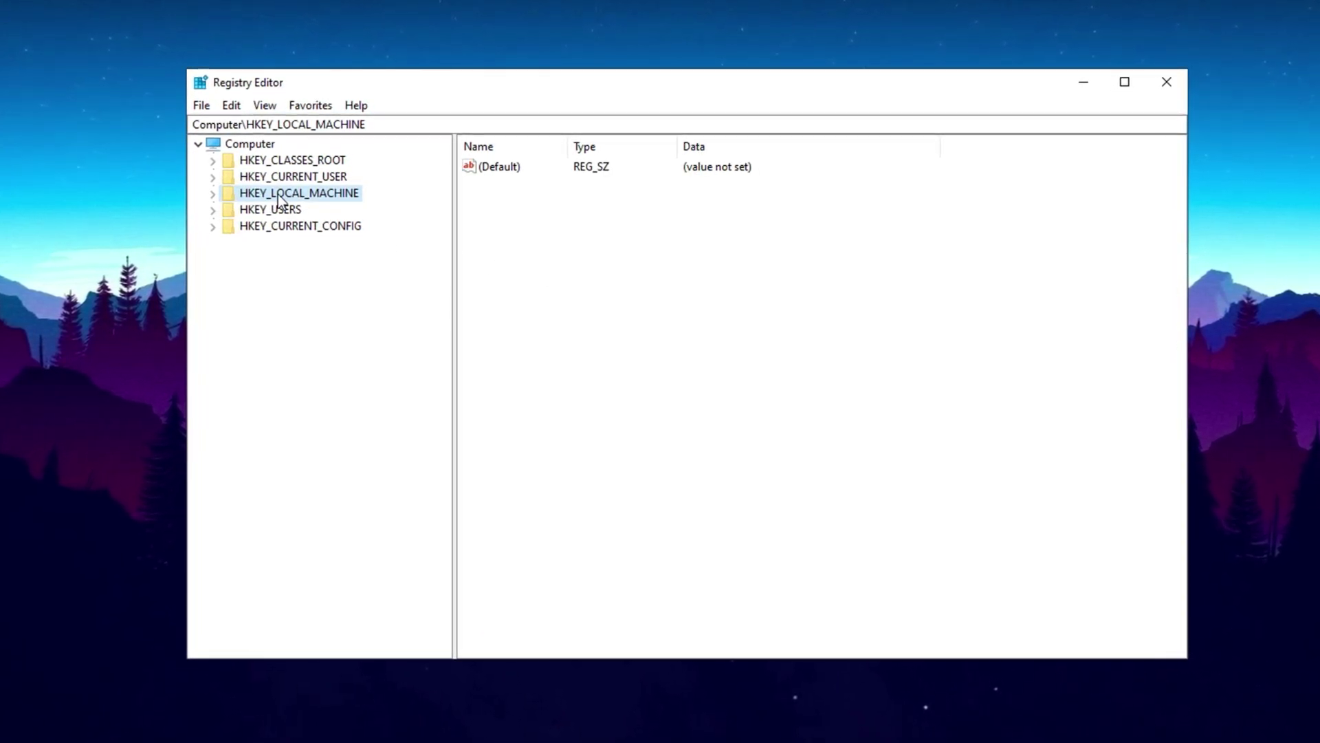
double_click(278, 194)
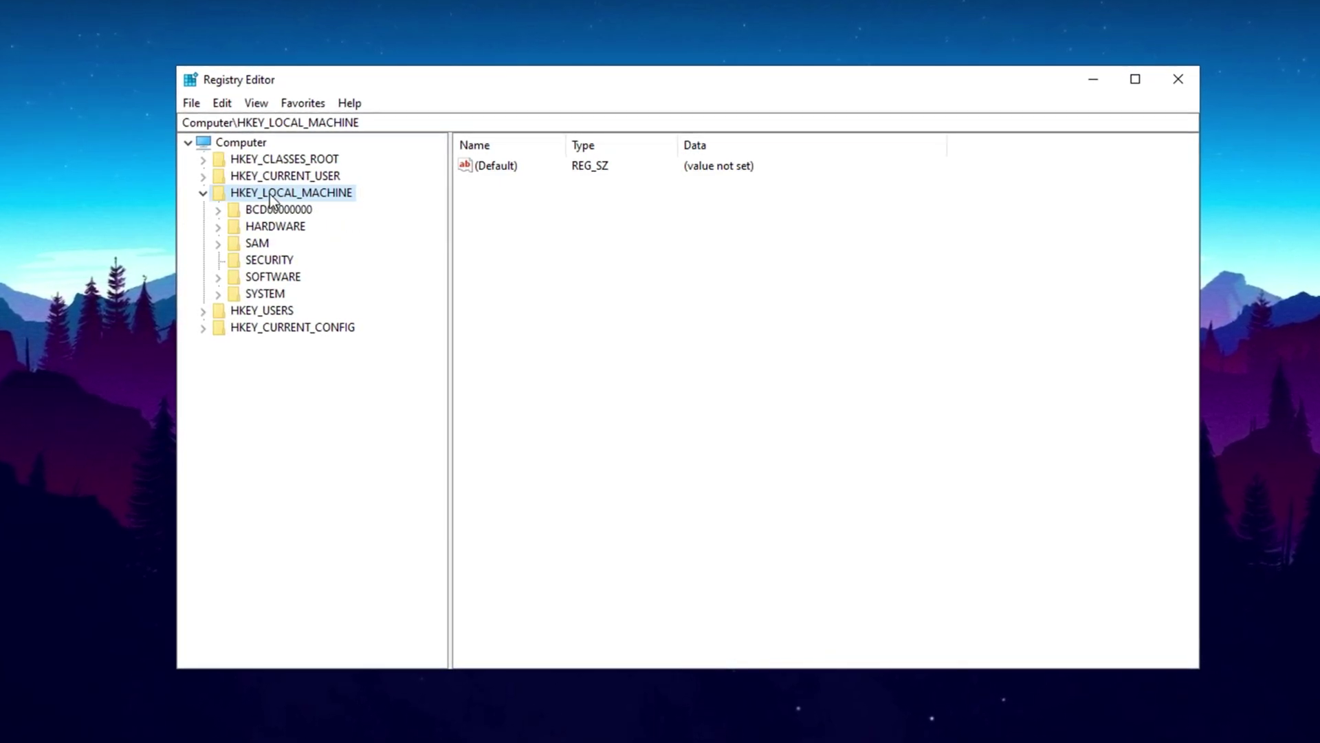
left_click(268, 295)
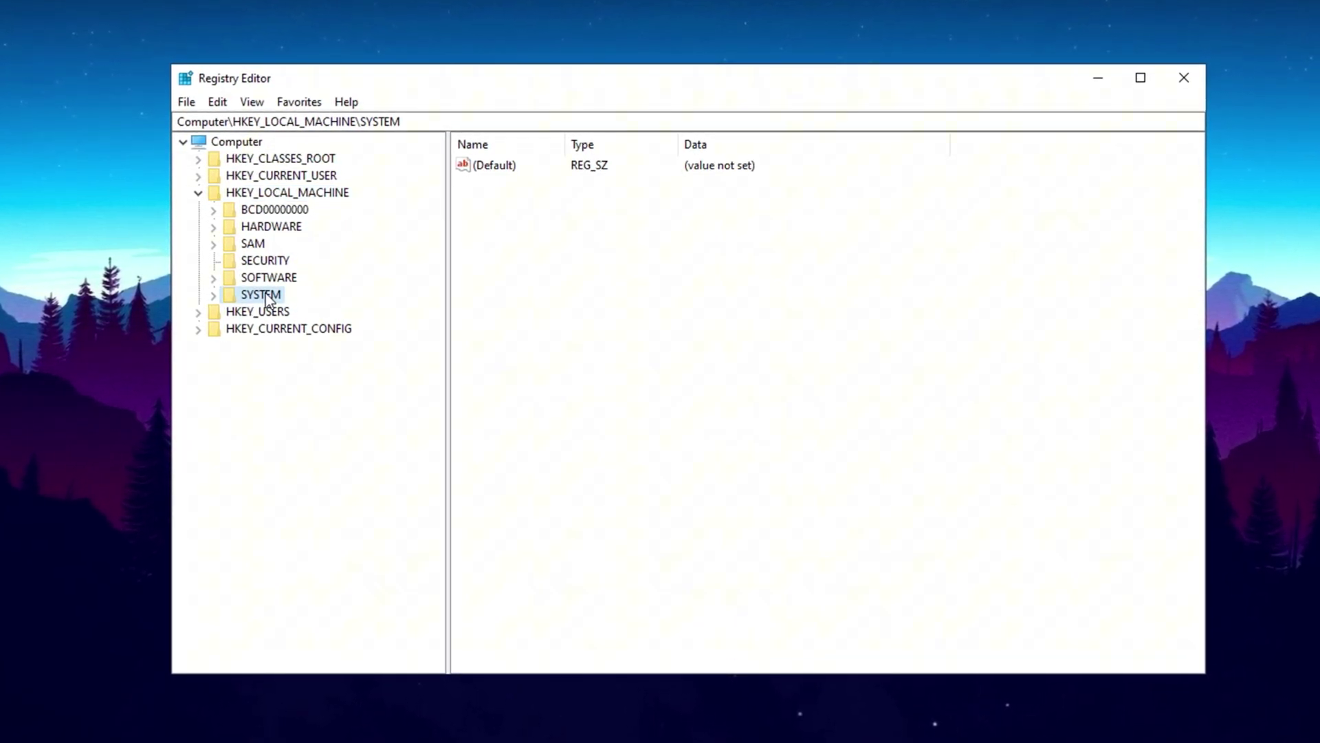
double_click(268, 295)
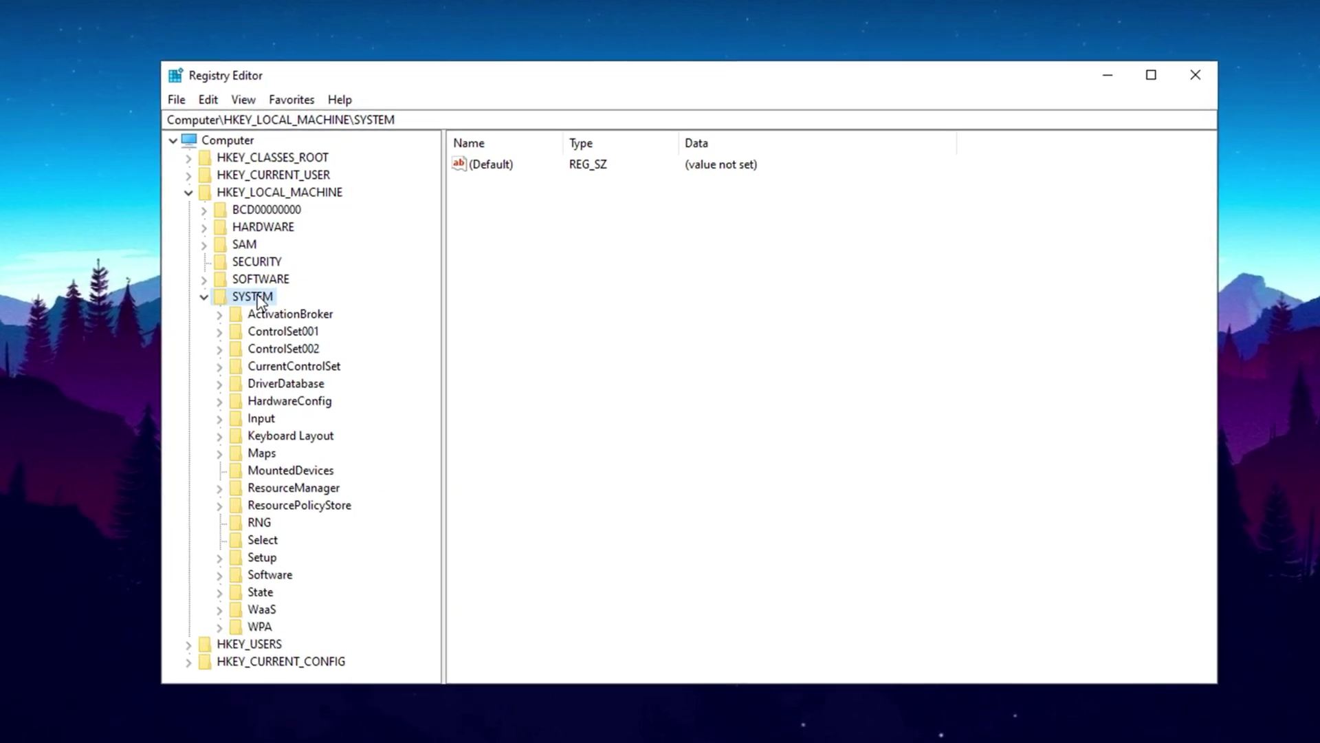
left_click(269, 368)
double_click(270, 368)
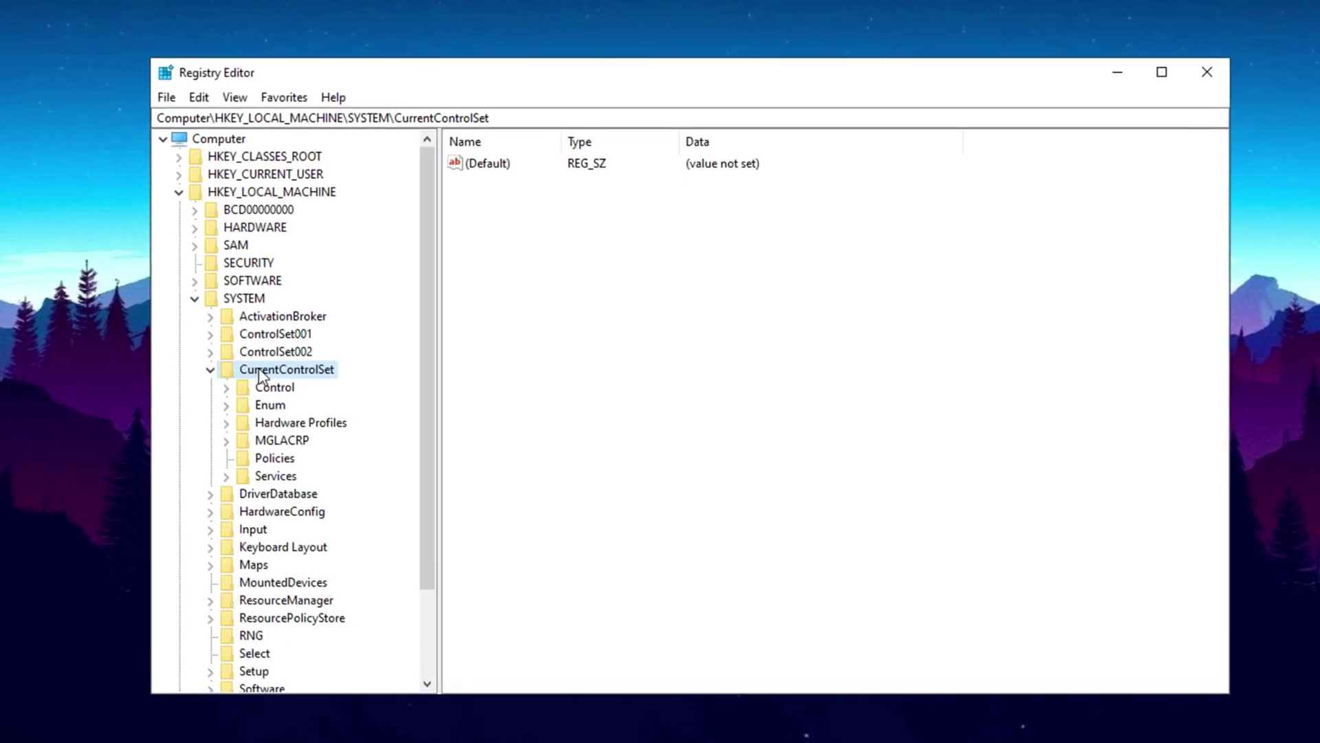
Select the Control key and open SvcHostSplitThresholdInKB, currently hex 380000, for editing
left_click(273, 387)
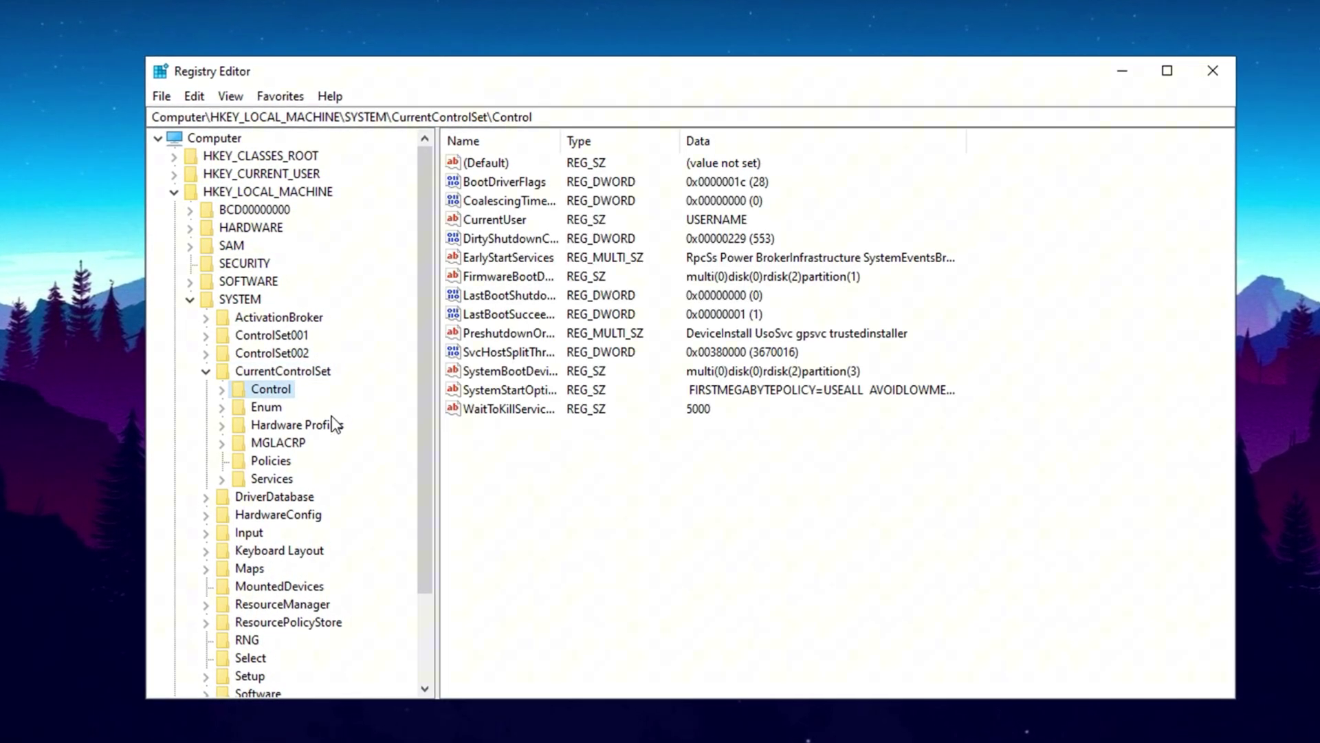
left_click(551, 474)
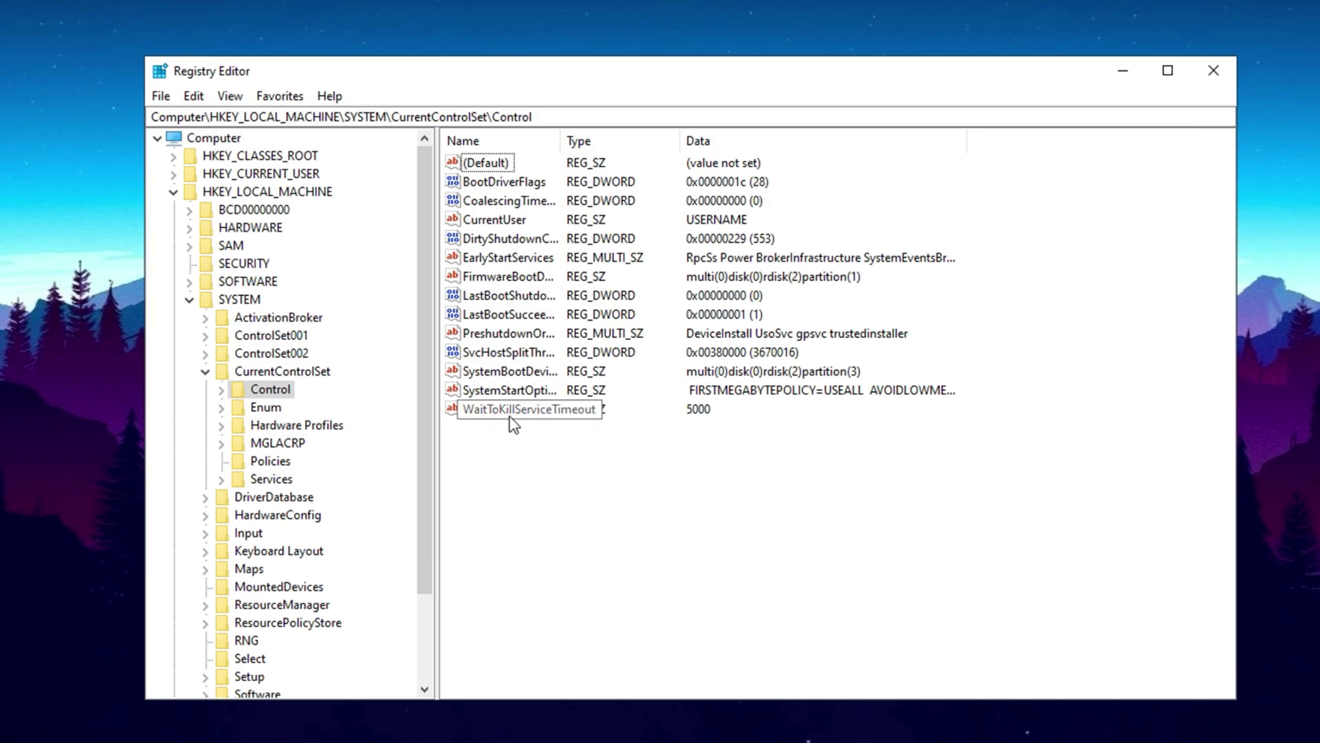
left_click(513, 353)
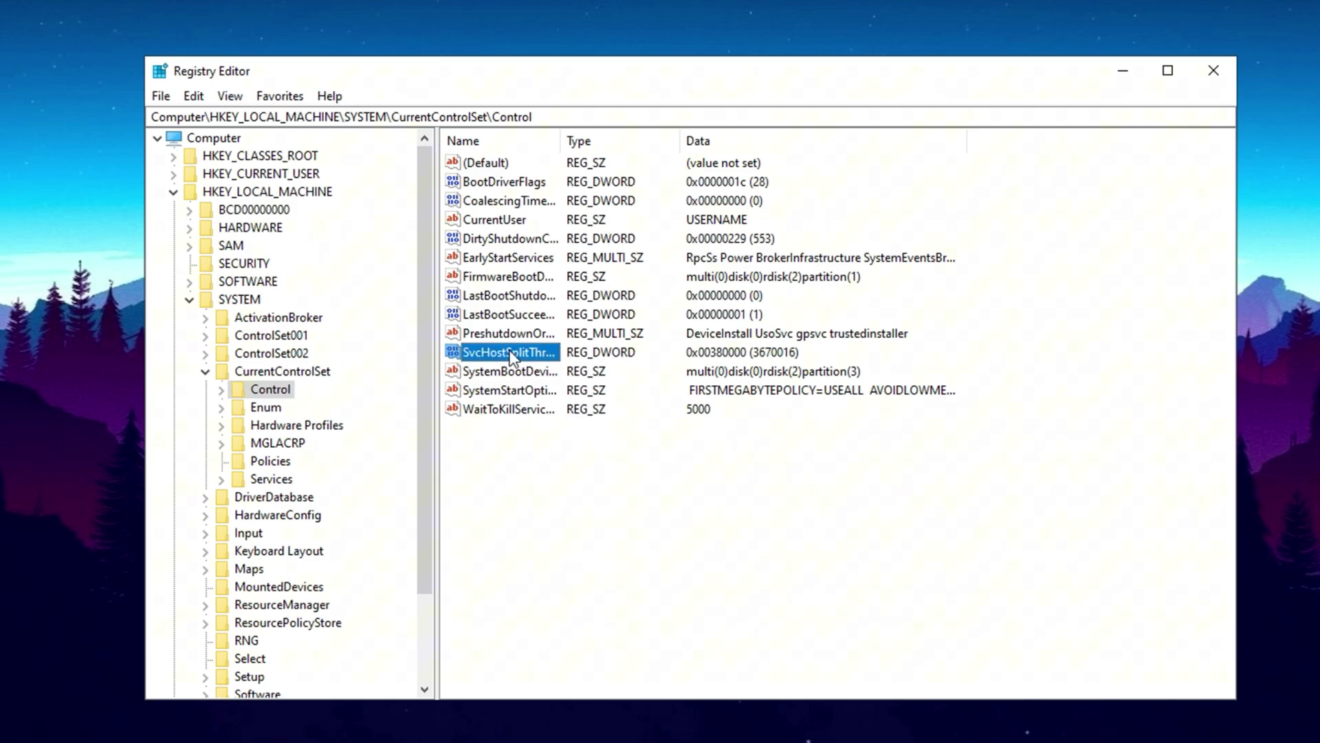
double_click(512, 353)
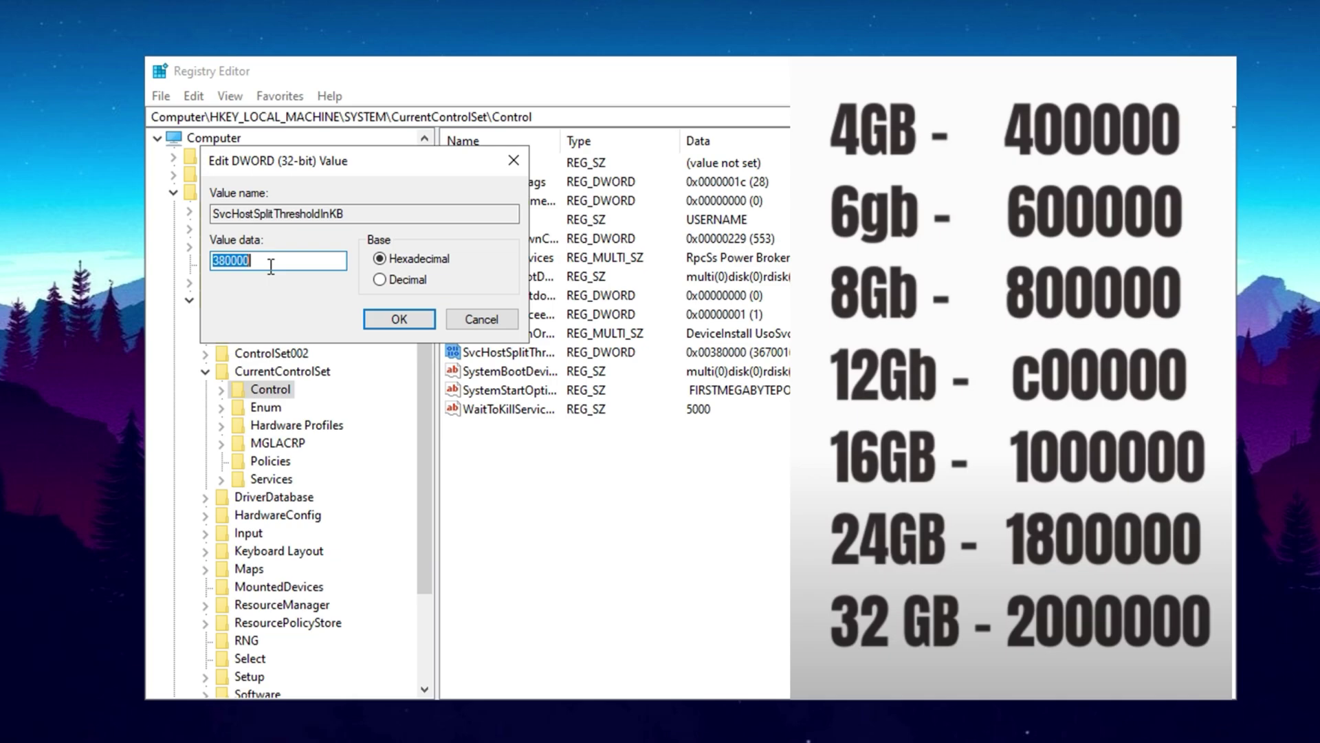
Enter hexadecimal 1000000 as the value data and save it as 0x01000000
type("1")
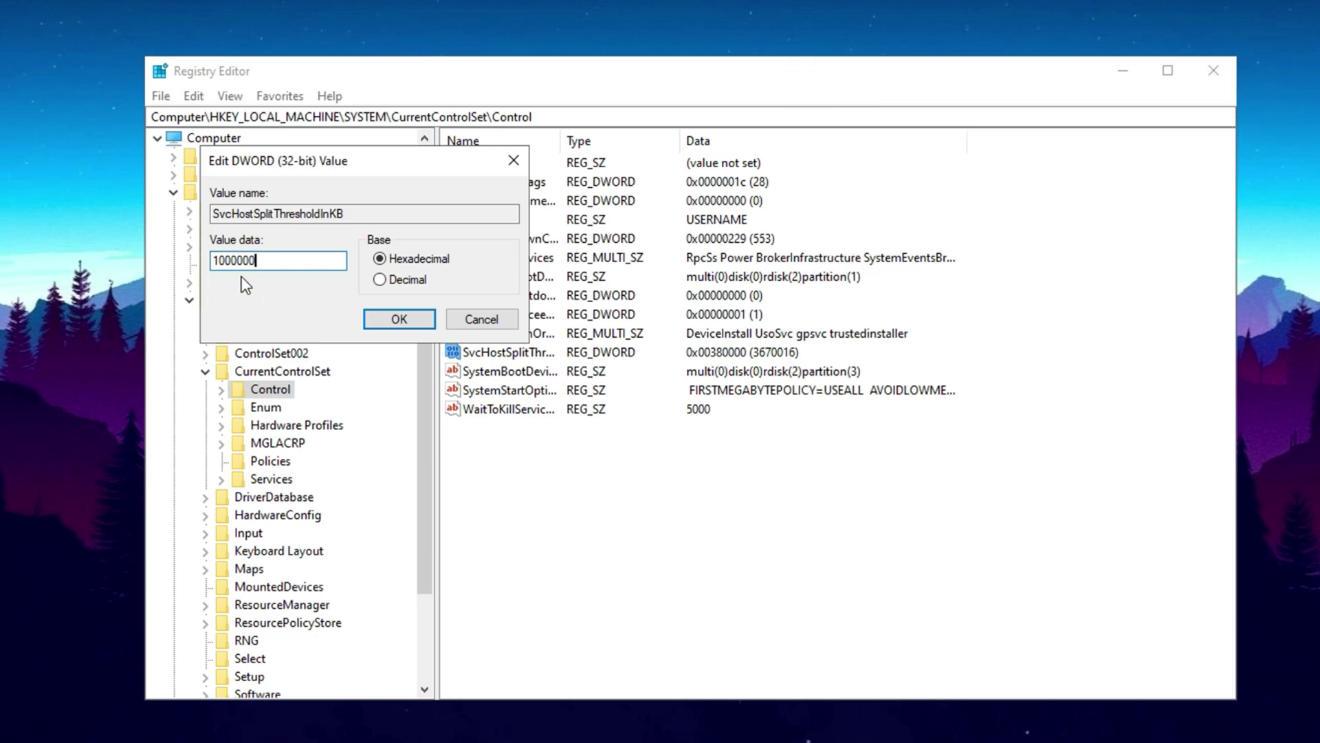
left_click(398, 319)
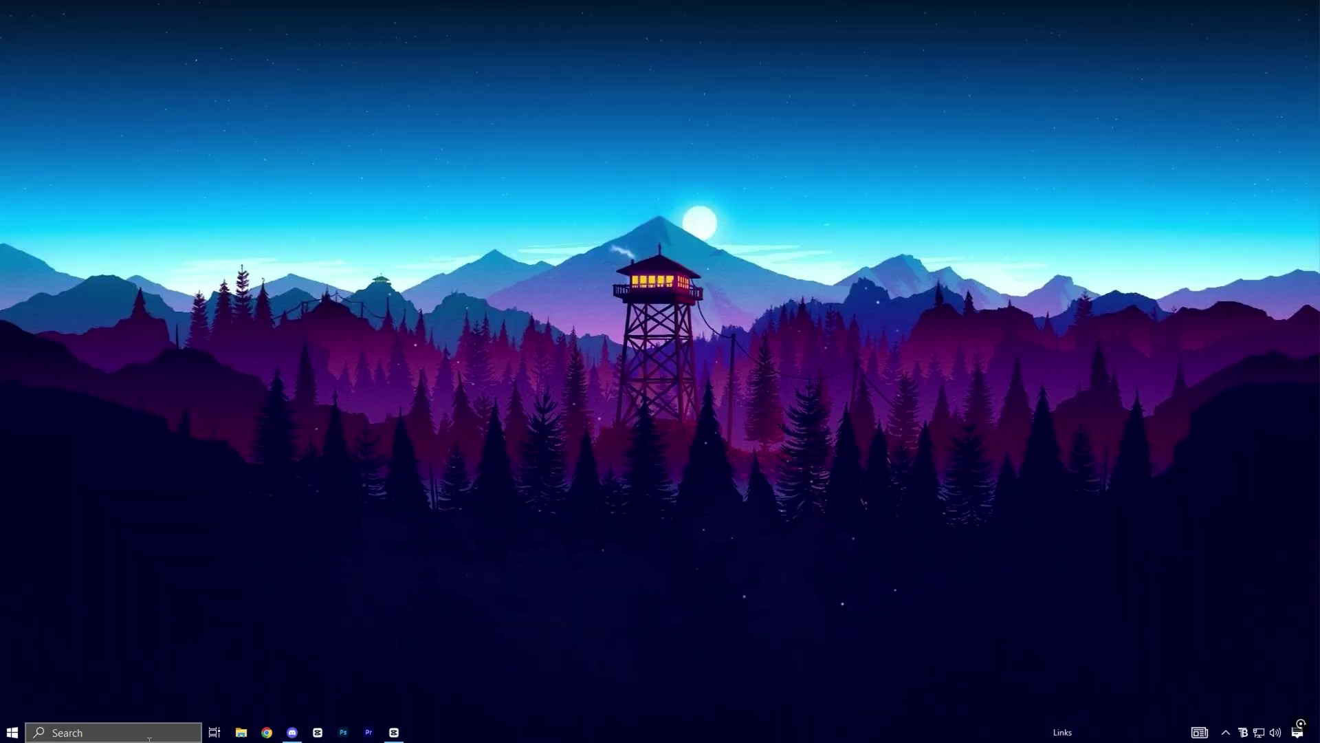
Search 'servi' to open the Services console and scroll through the service list
left_click(150, 735)
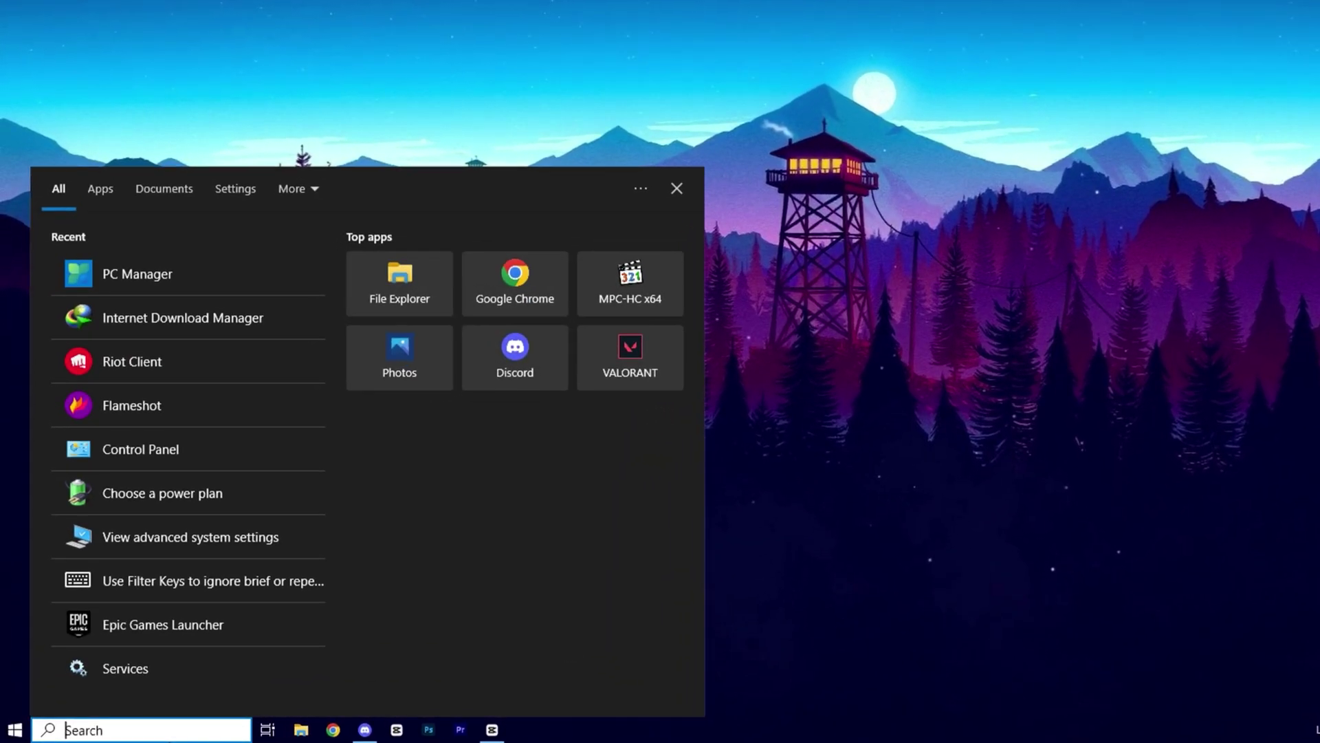
type("servi")
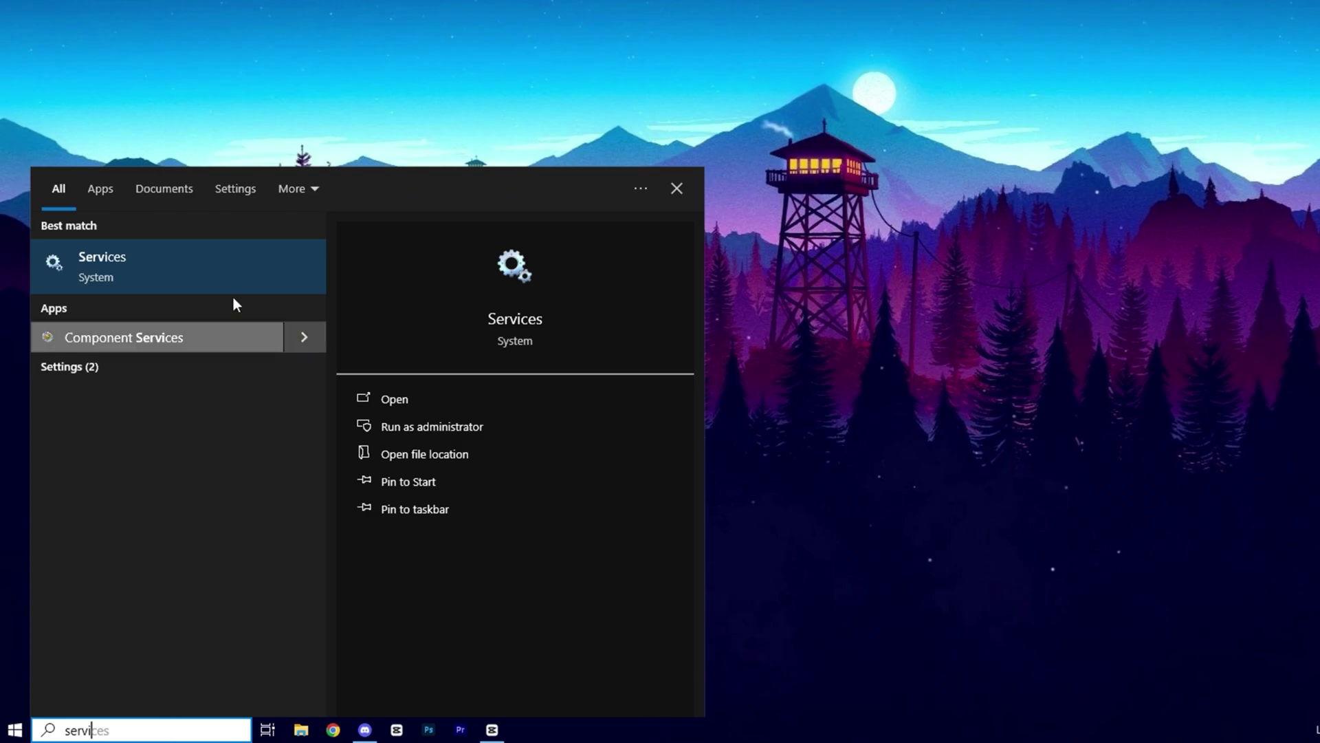
left_click(236, 264)
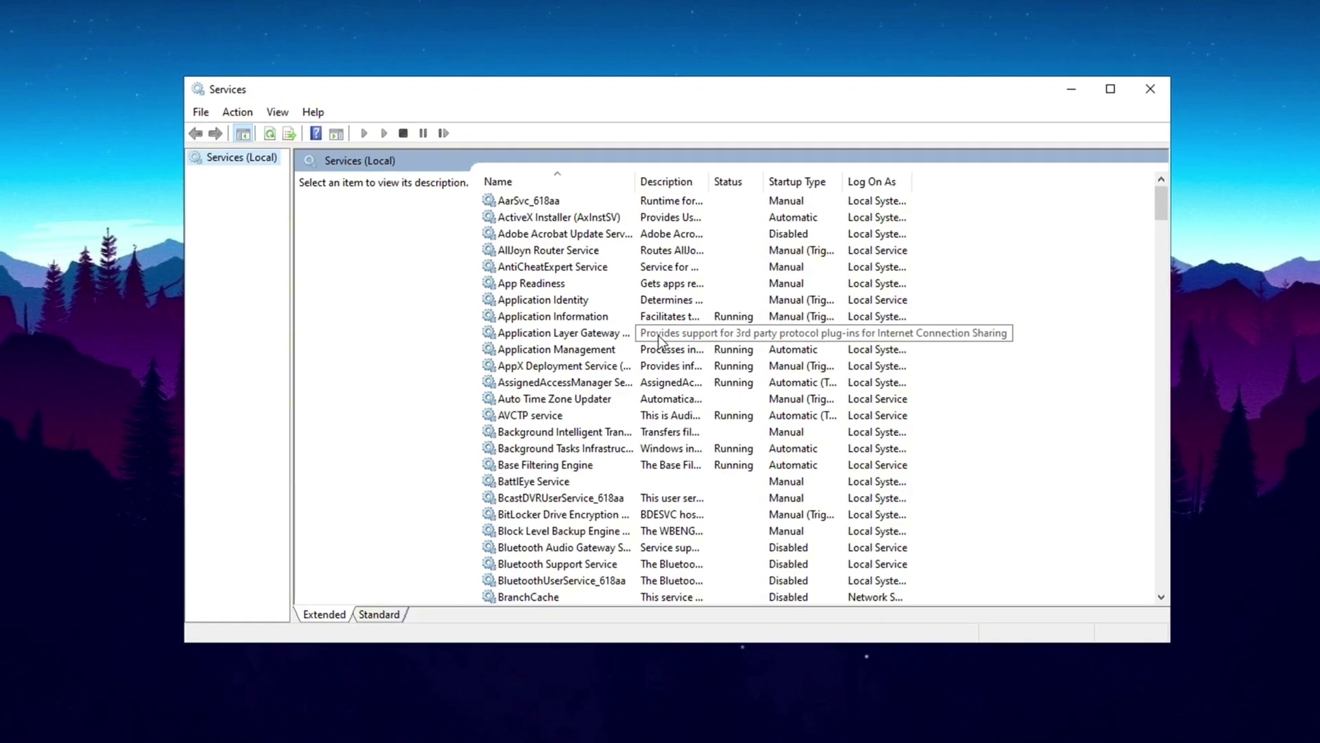
scroll(646, 343, "down", 18)
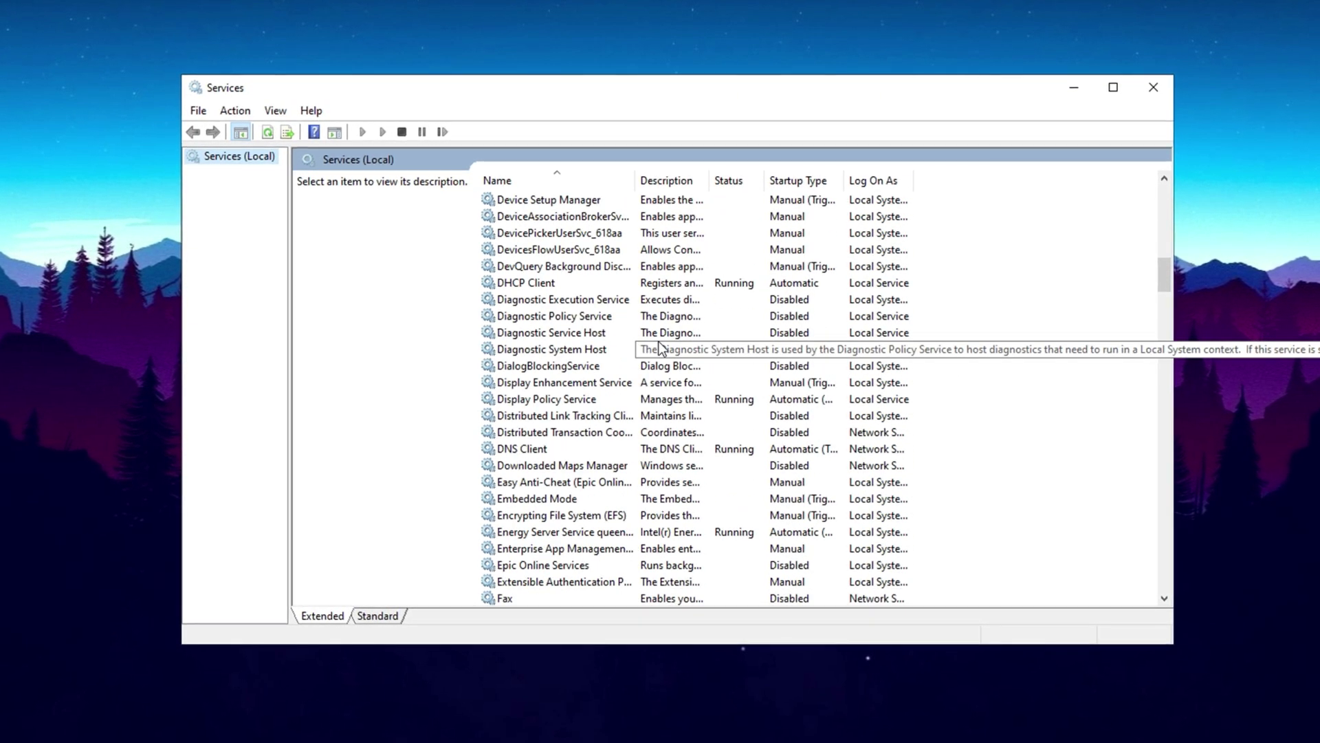
scroll(659, 347, "down", 6)
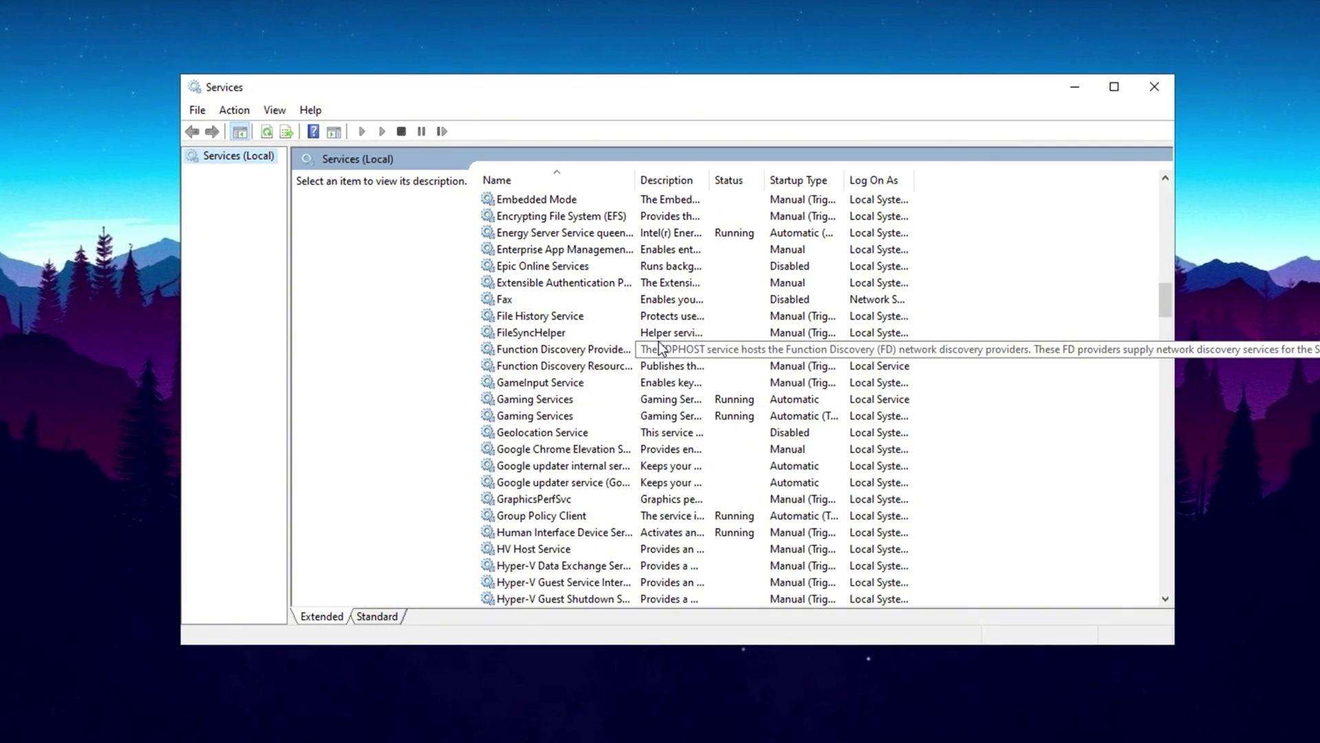
scroll(543, 337, "down", 5)
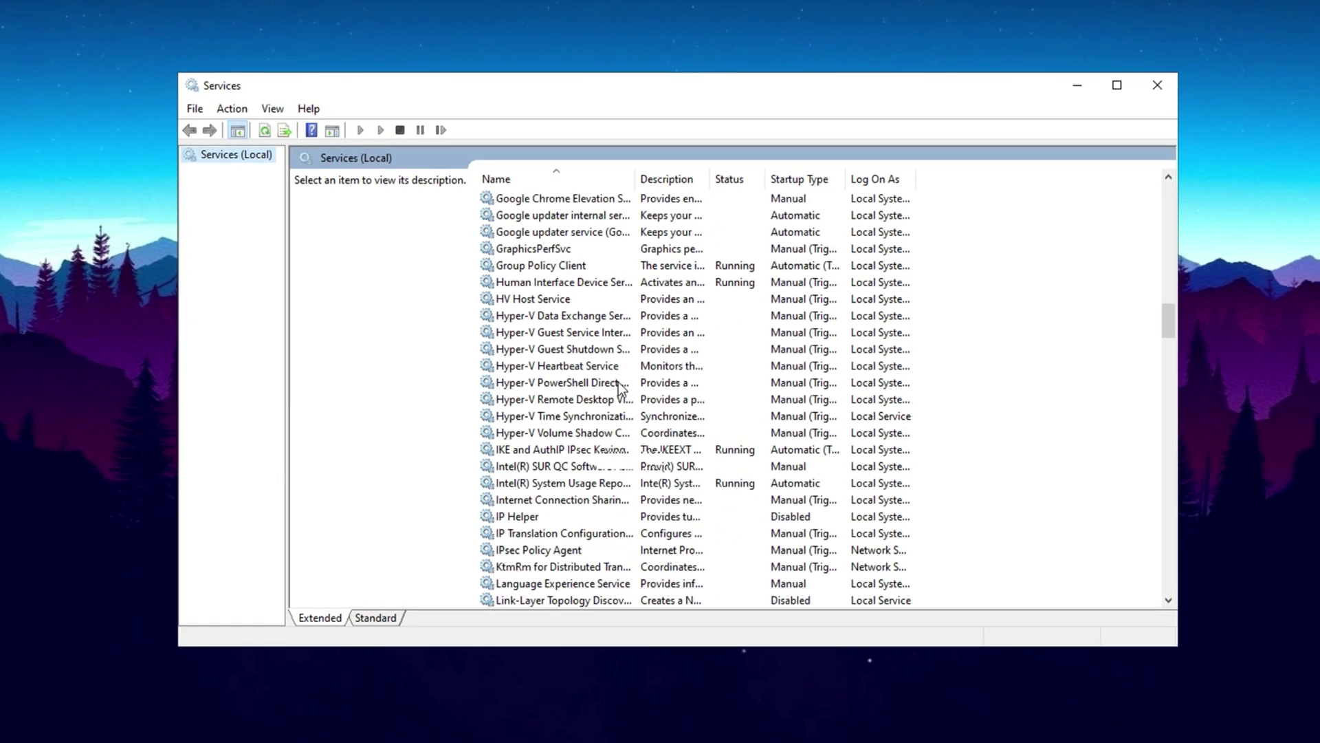
scroll(618, 383, "down", 5)
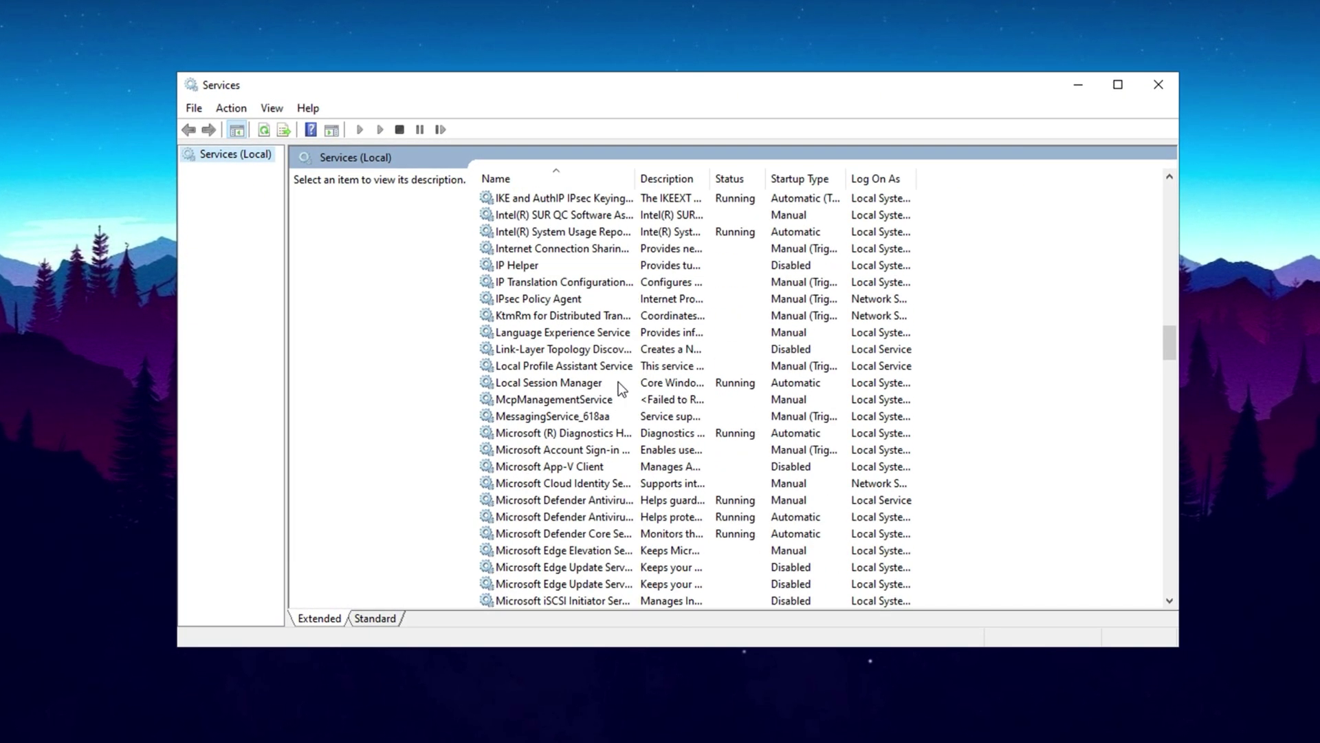
scroll(621, 383, "up", 20)
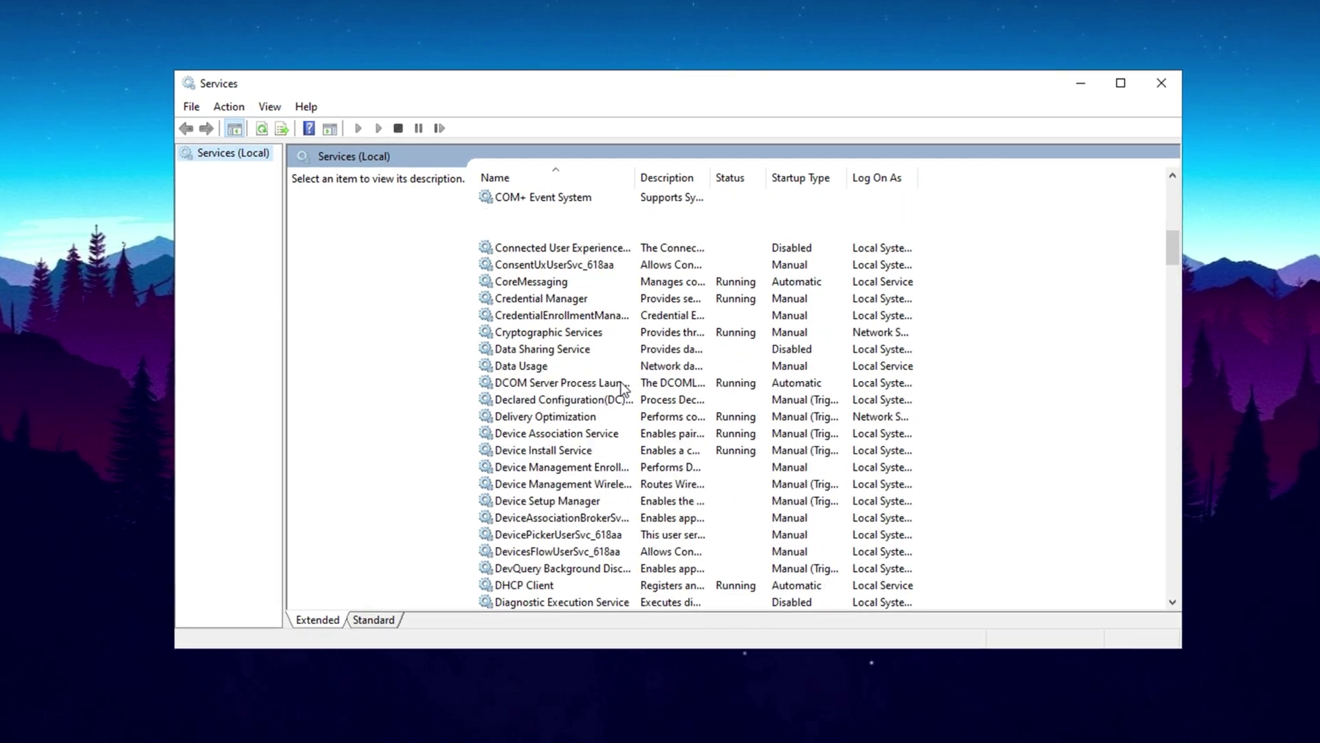
scroll(621, 382, "up", 8)
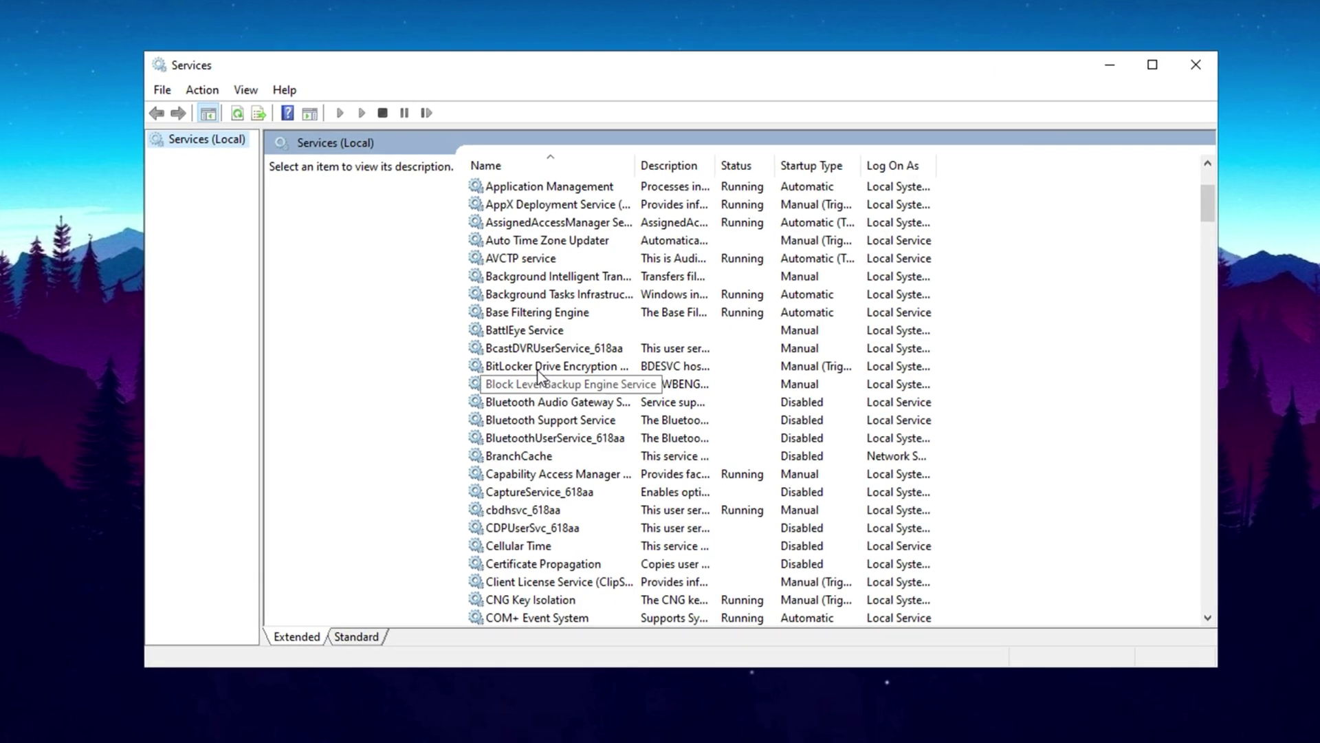
Set BitLocker Drive Encryption Service's startup type to Disabled and apply it
left_click(538, 371)
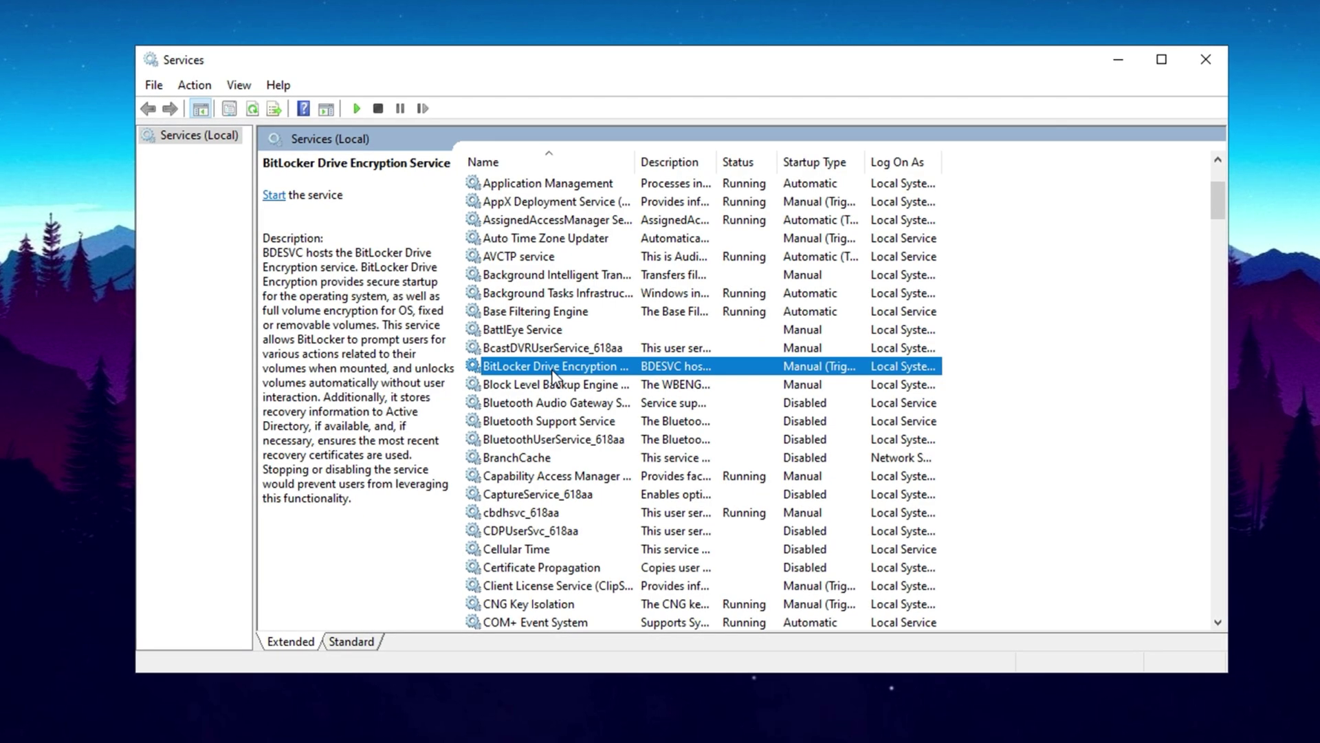
right_click(554, 376)
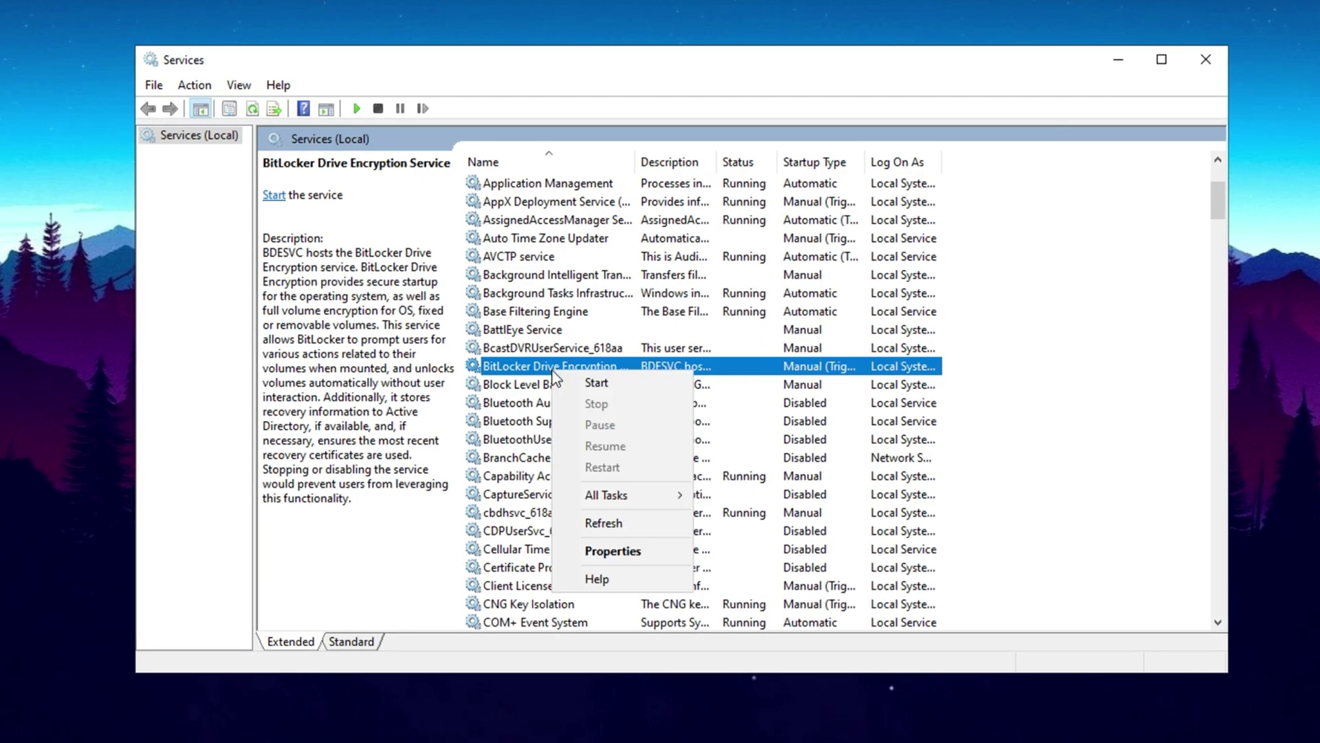
left_click(614, 552)
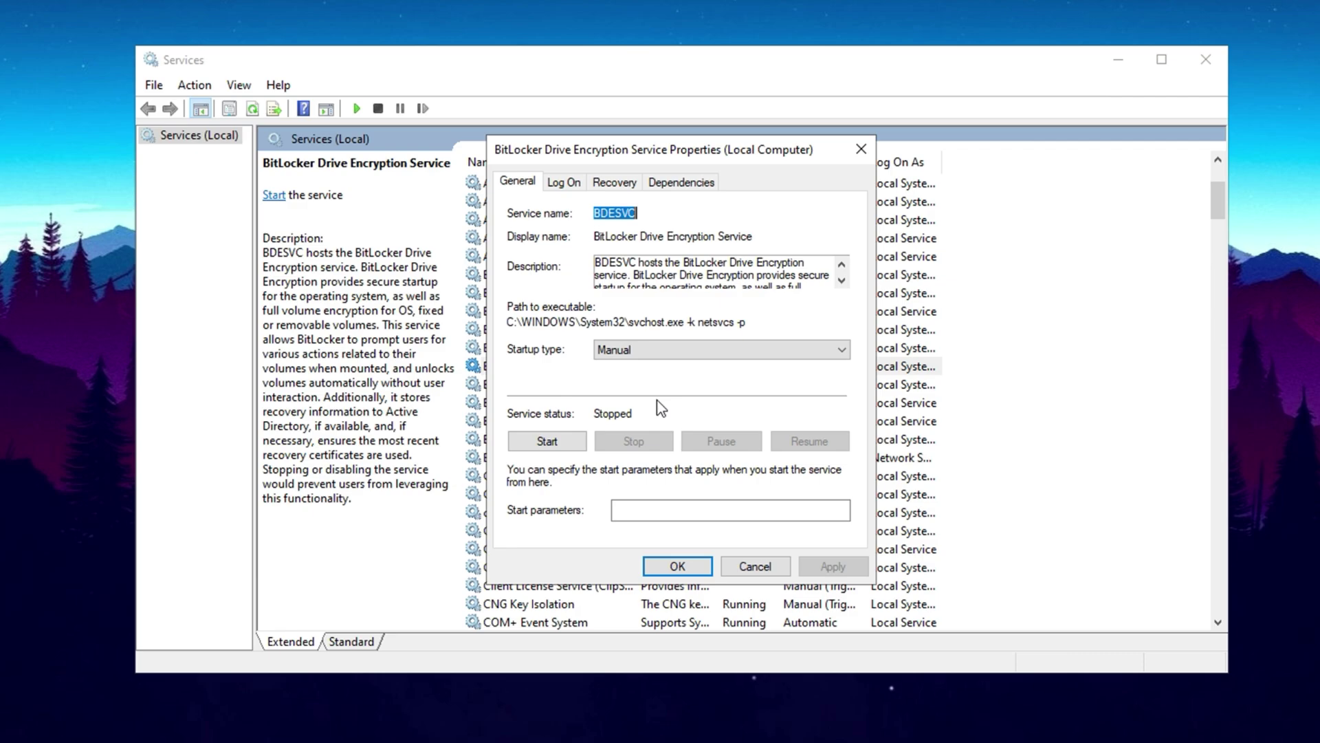
left_click(667, 351)
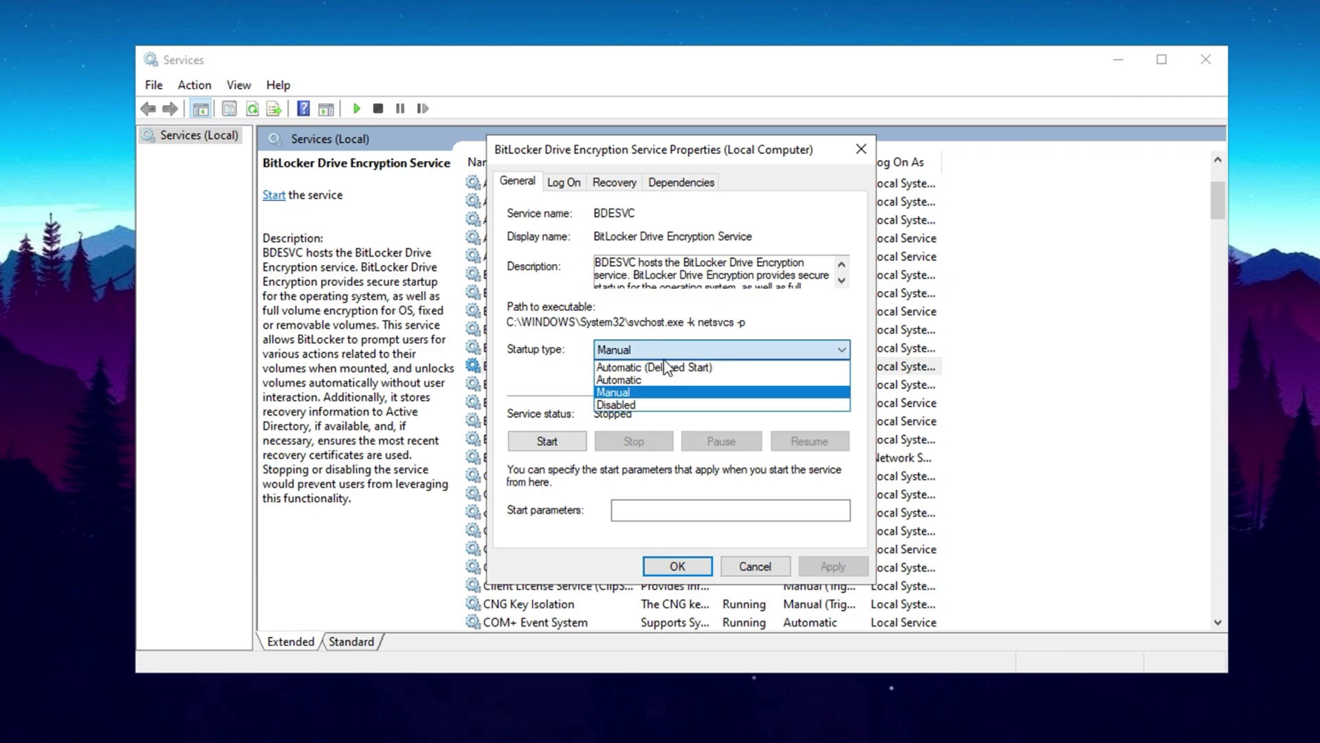
left_click(646, 406)
left_click(833, 565)
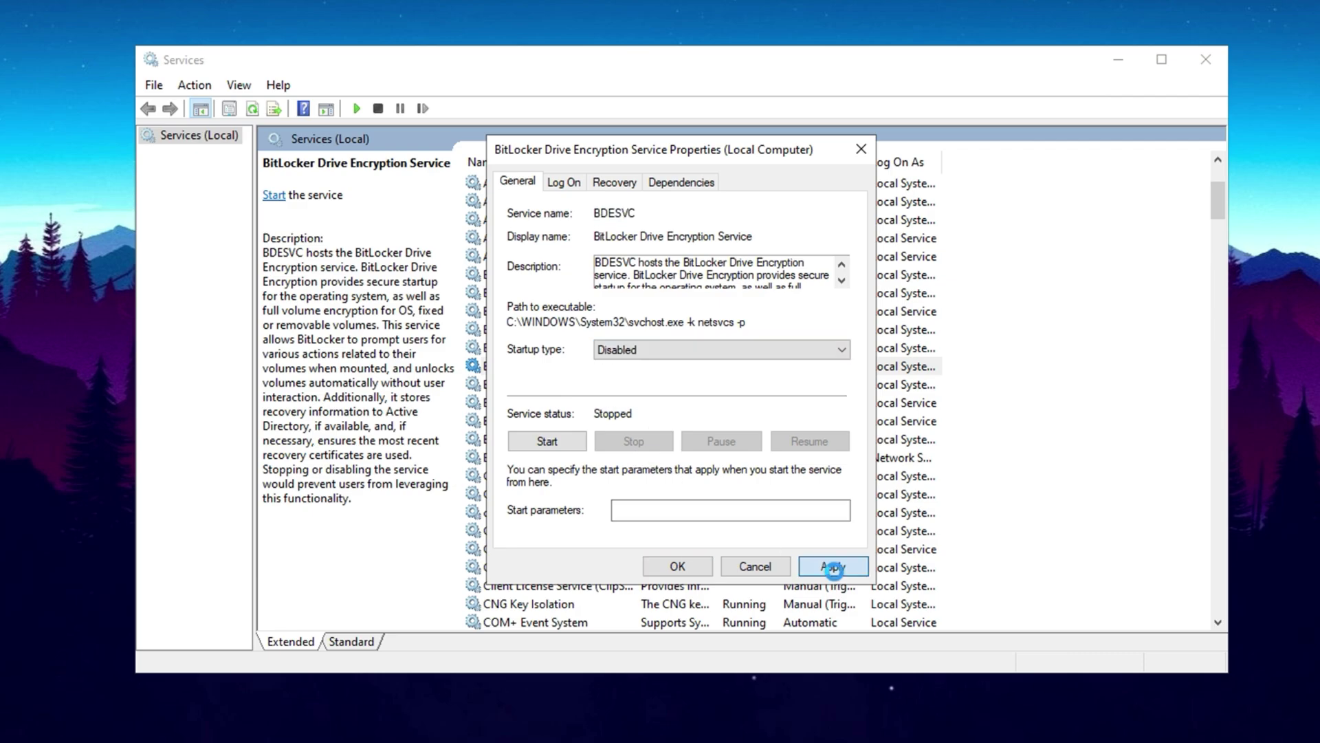
left_click(678, 567)
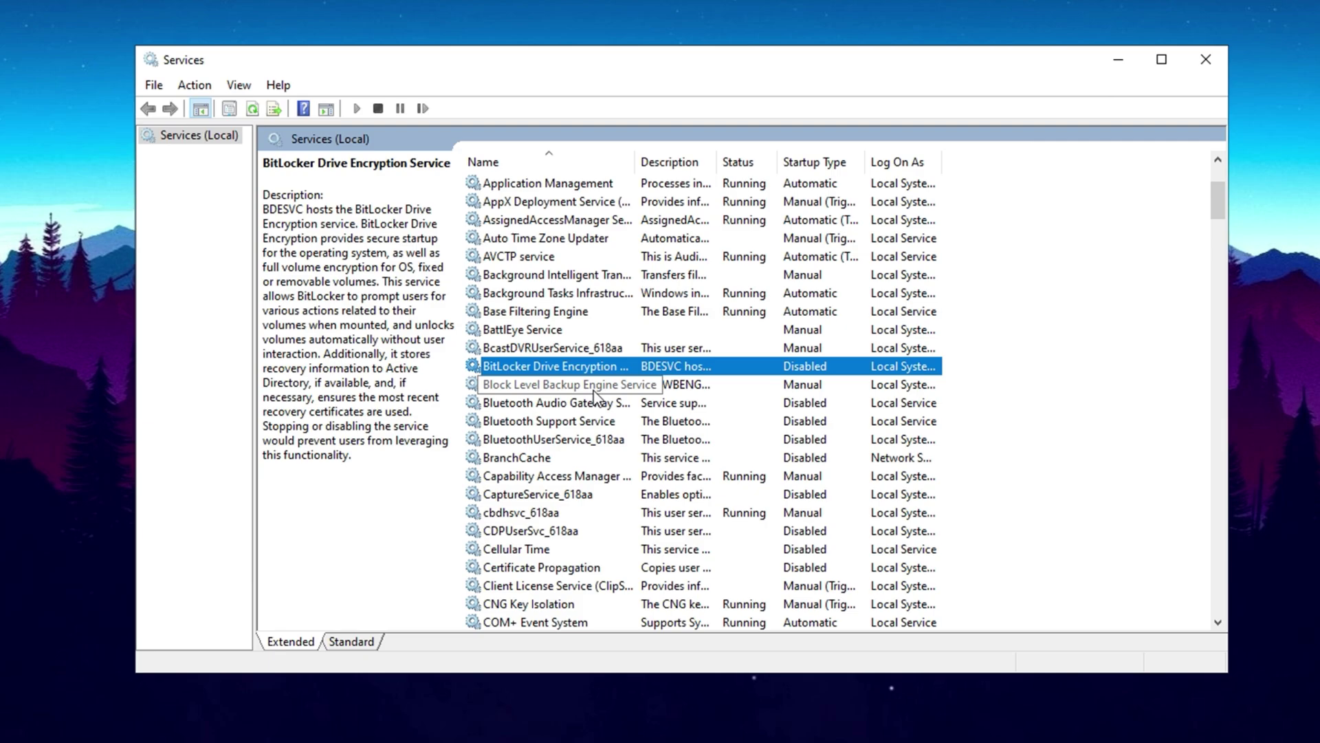
scroll(544, 401, "down", 3)
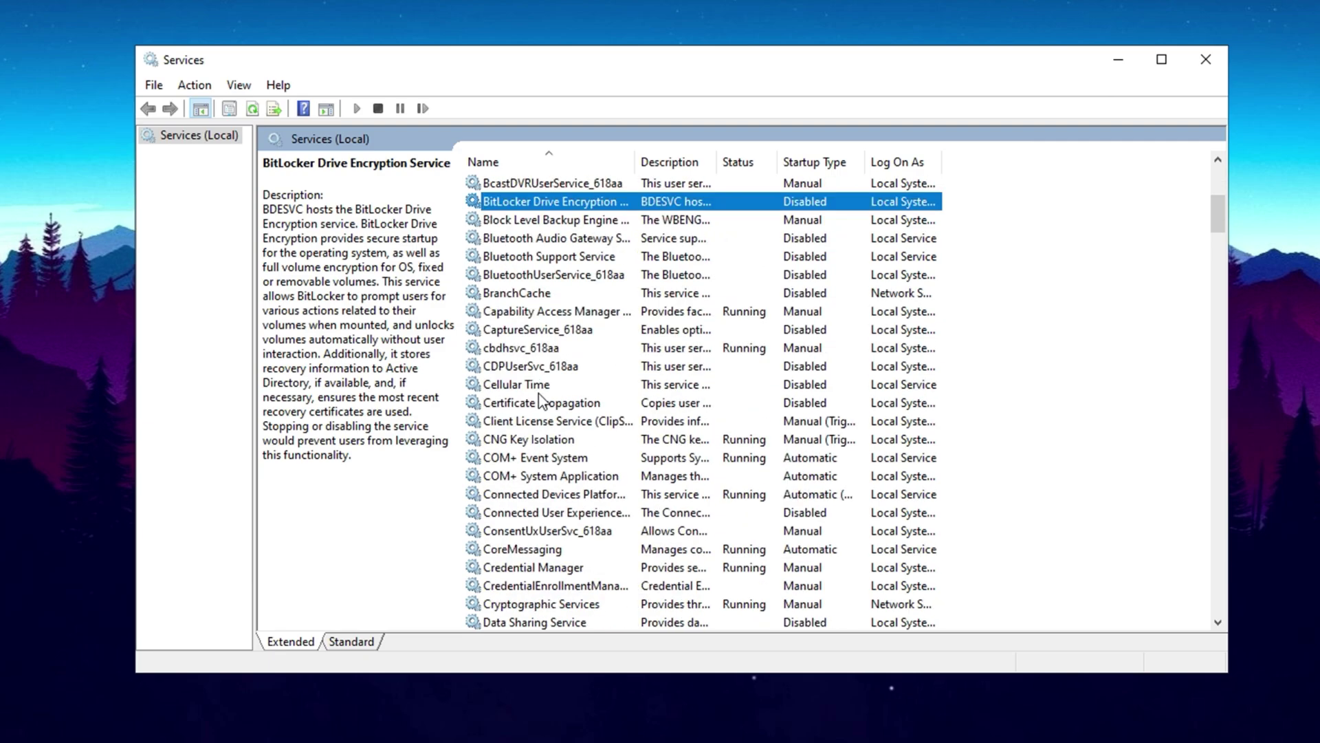
scroll(544, 401, "down", 3)
scroll(543, 401, "up", 2)
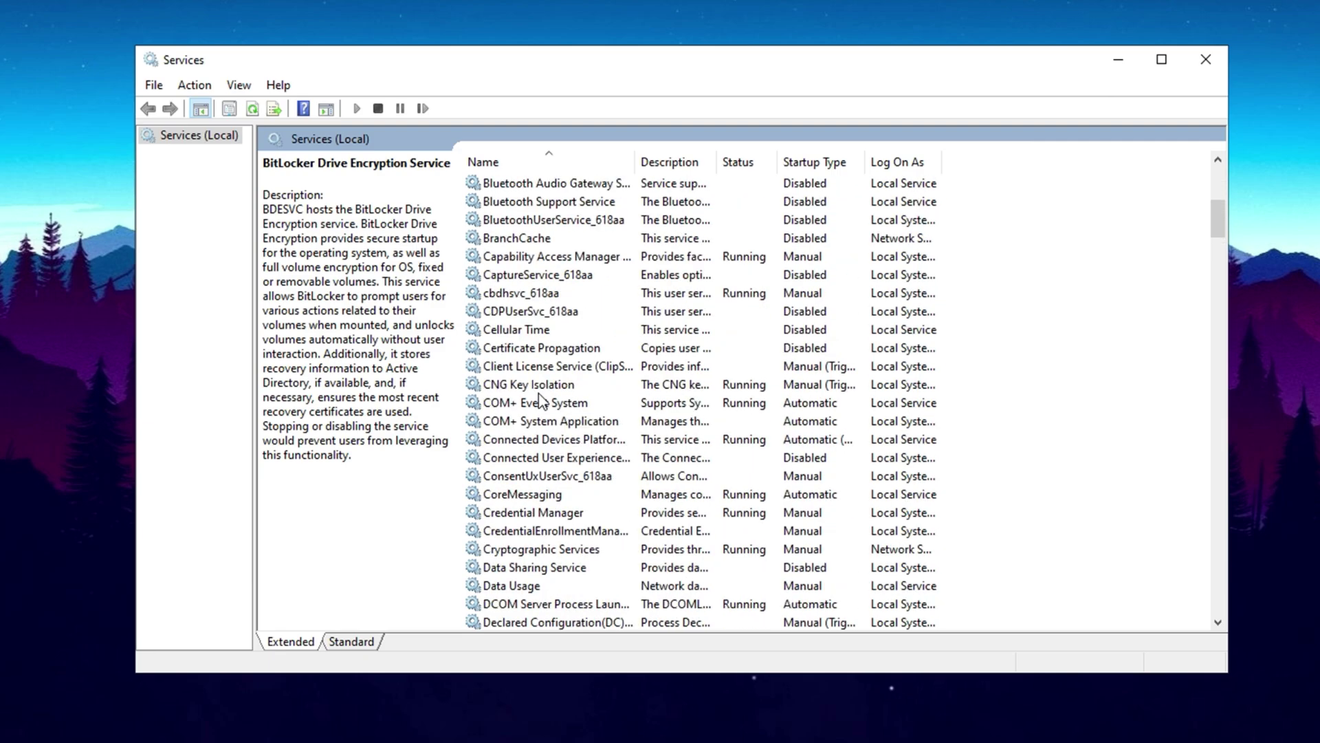
left_click(553, 457)
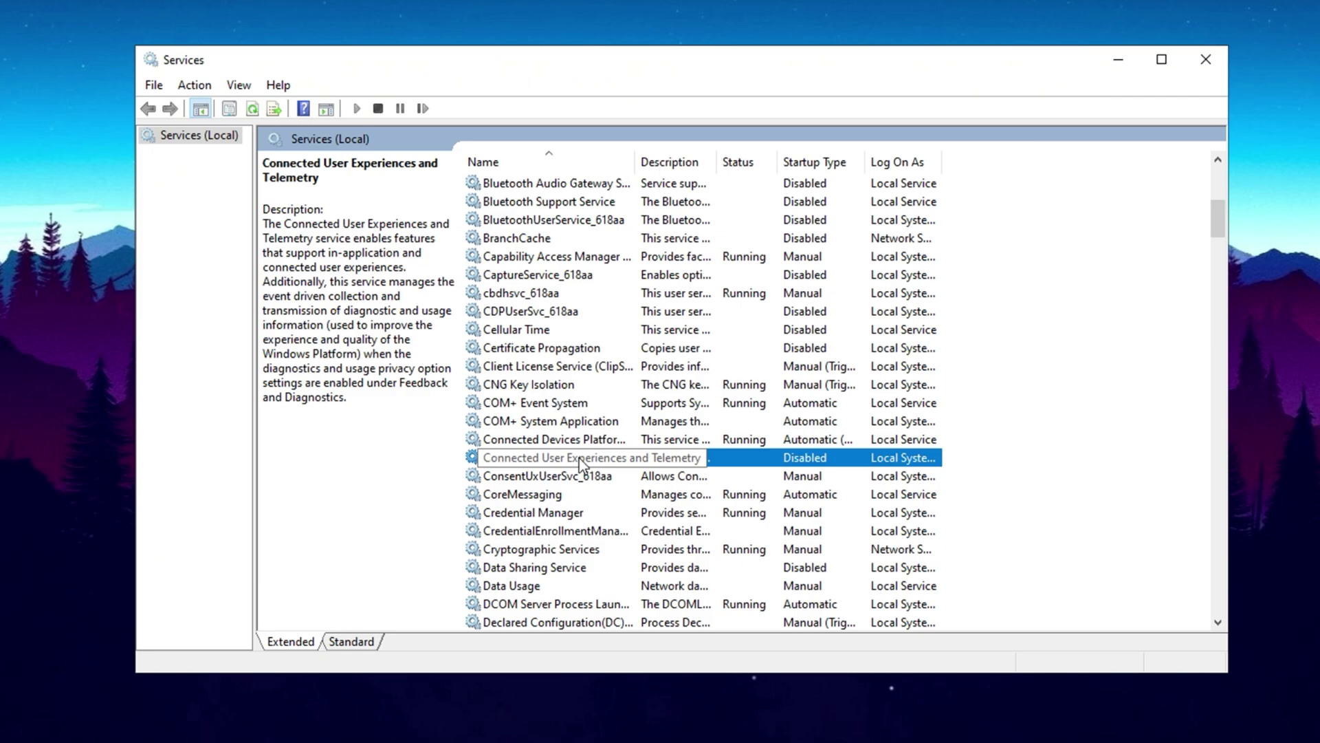
right_click(558, 457)
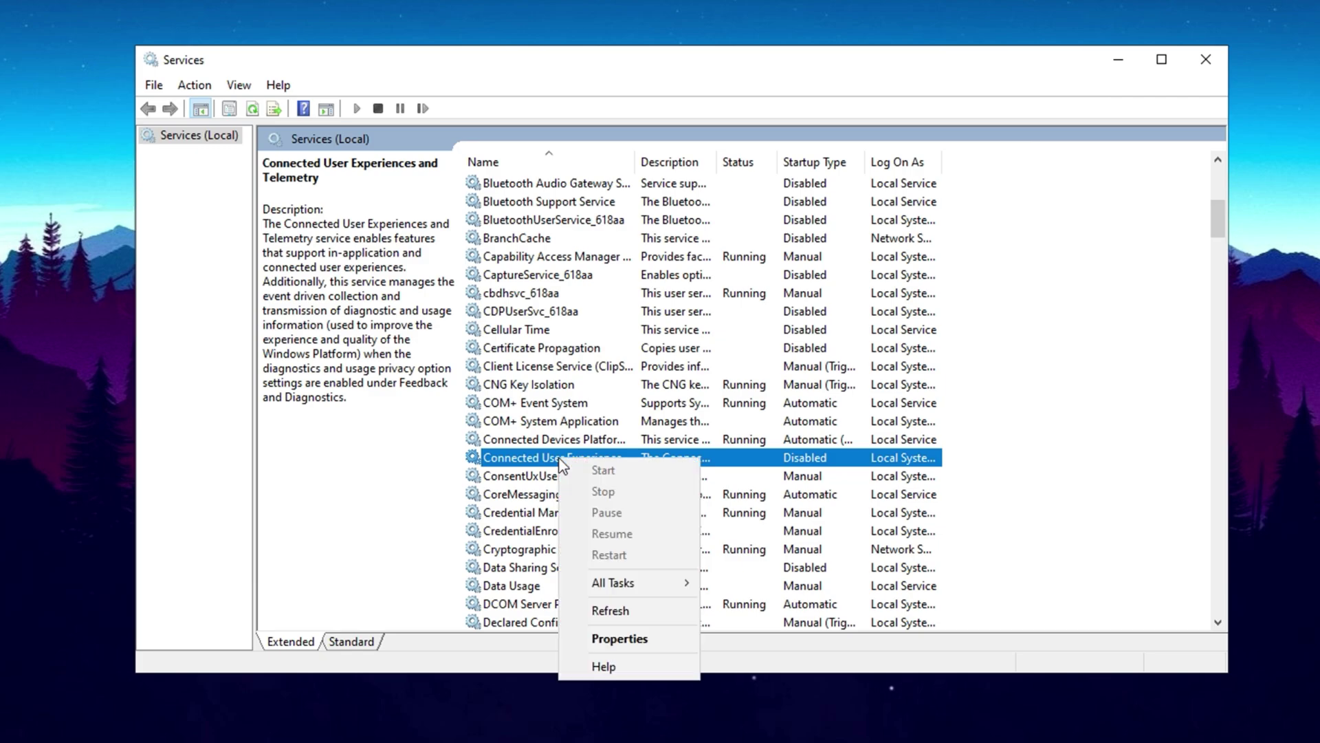
left_click(619, 638)
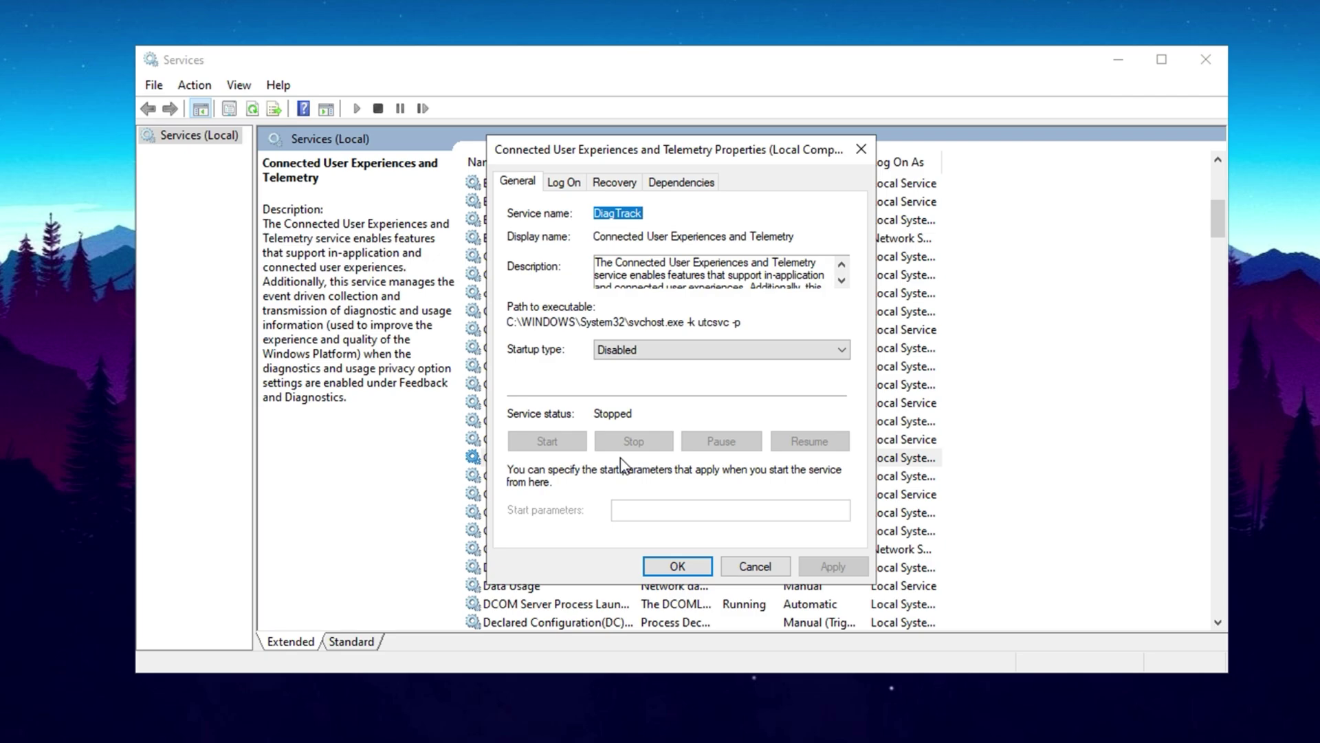
left_click(679, 565)
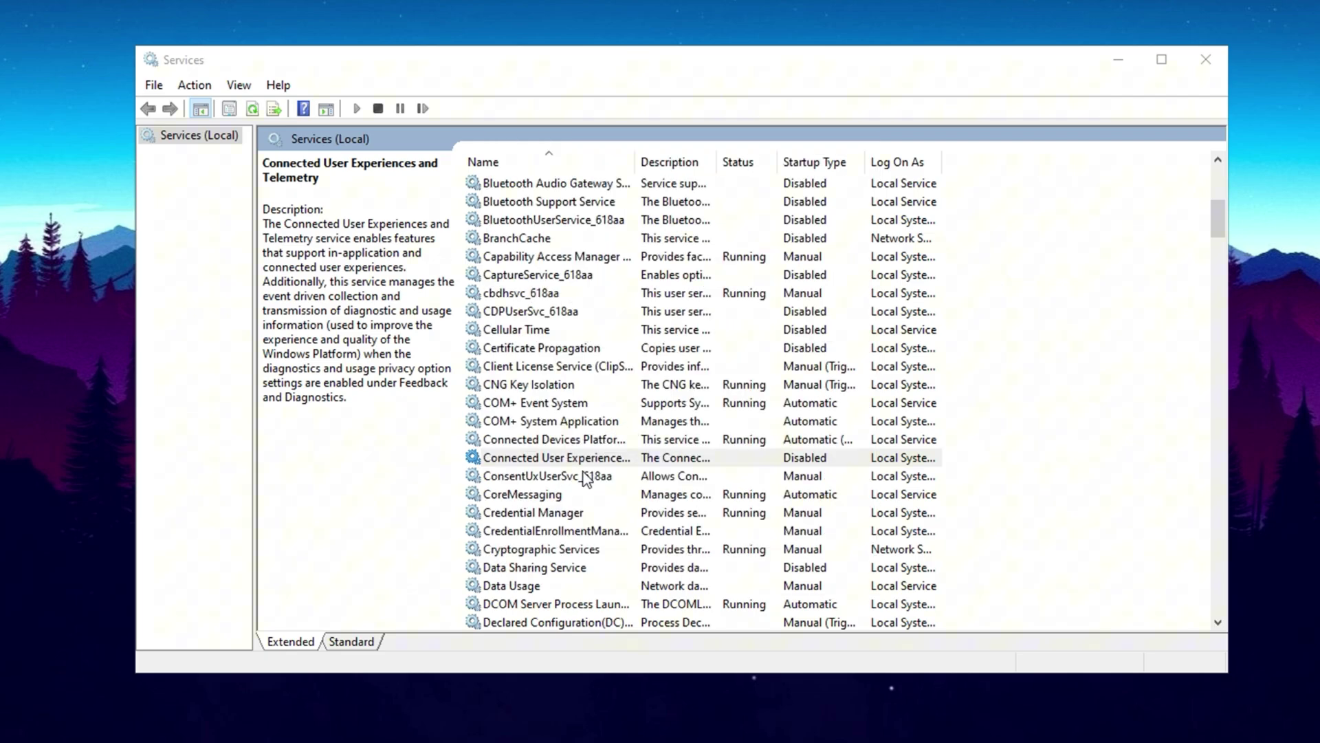
scroll(586, 498, "down", 7)
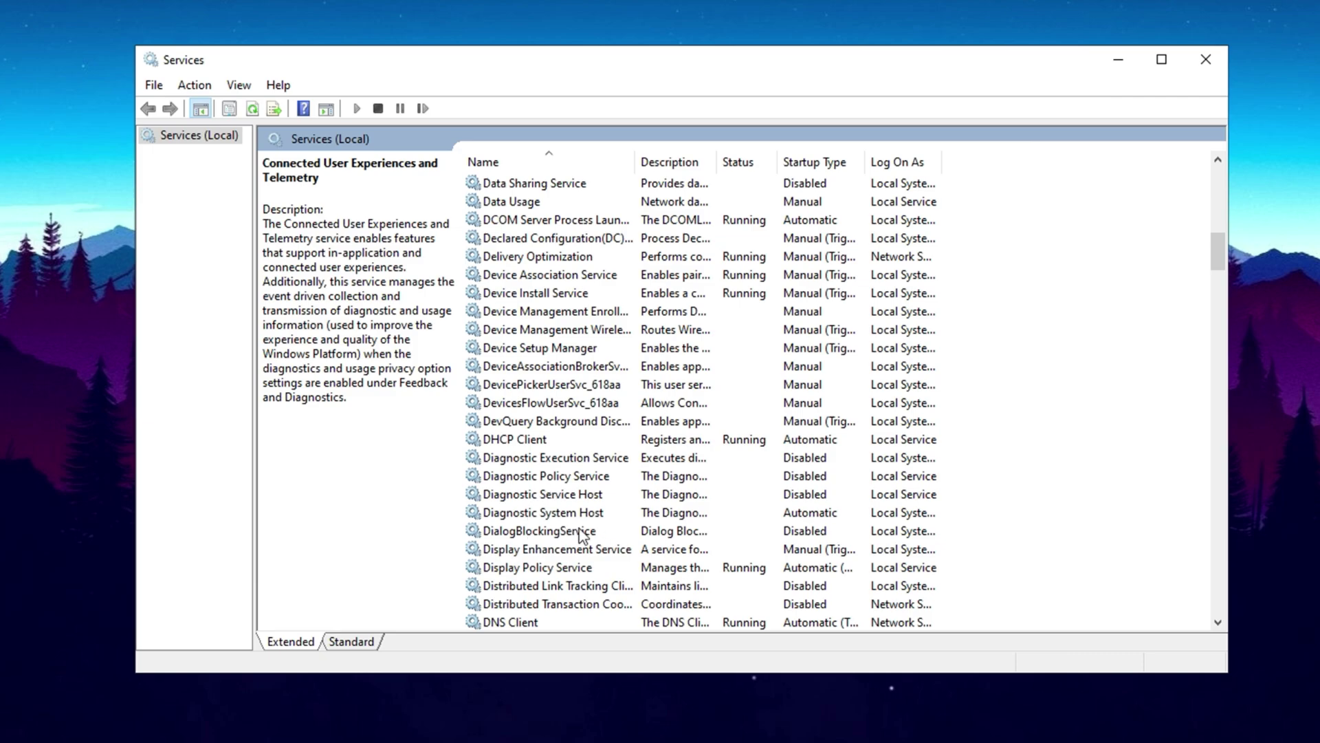
scroll(583, 536, "down", 2)
left_click(573, 478)
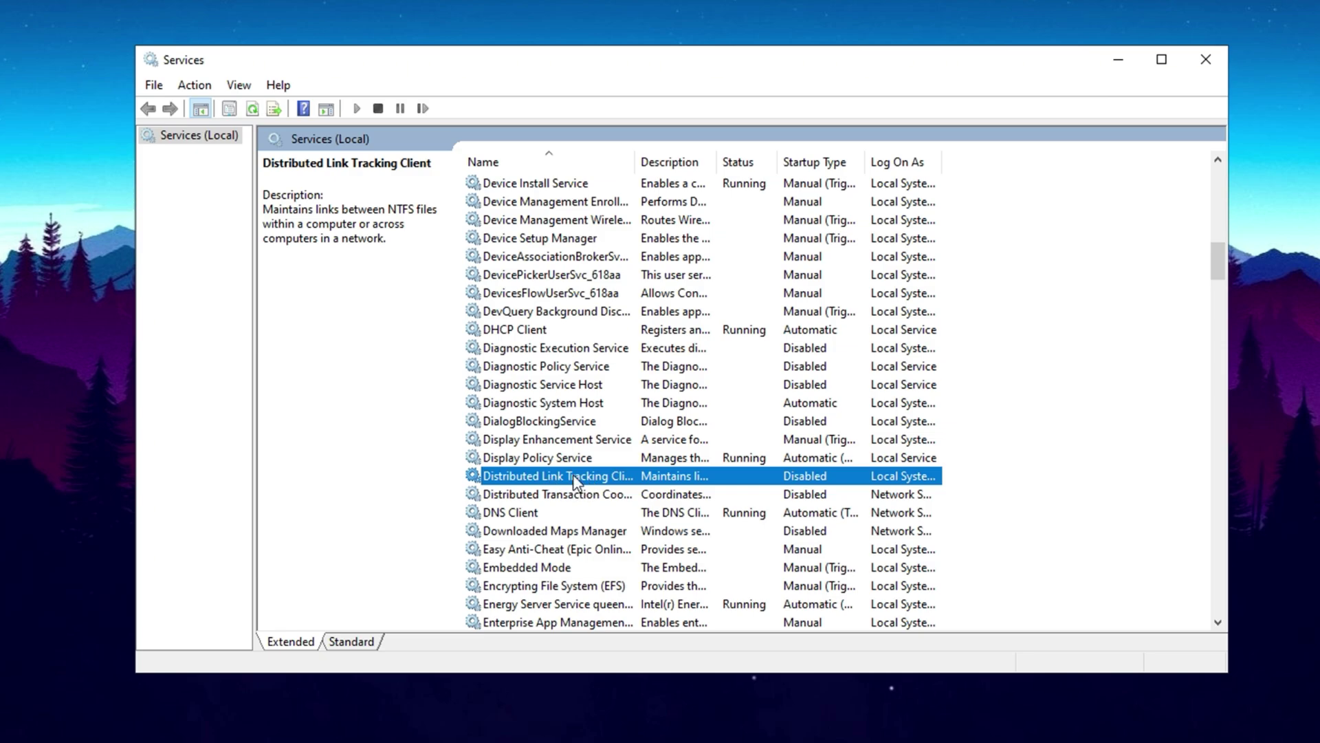
right_click(573, 475)
left_click(634, 656)
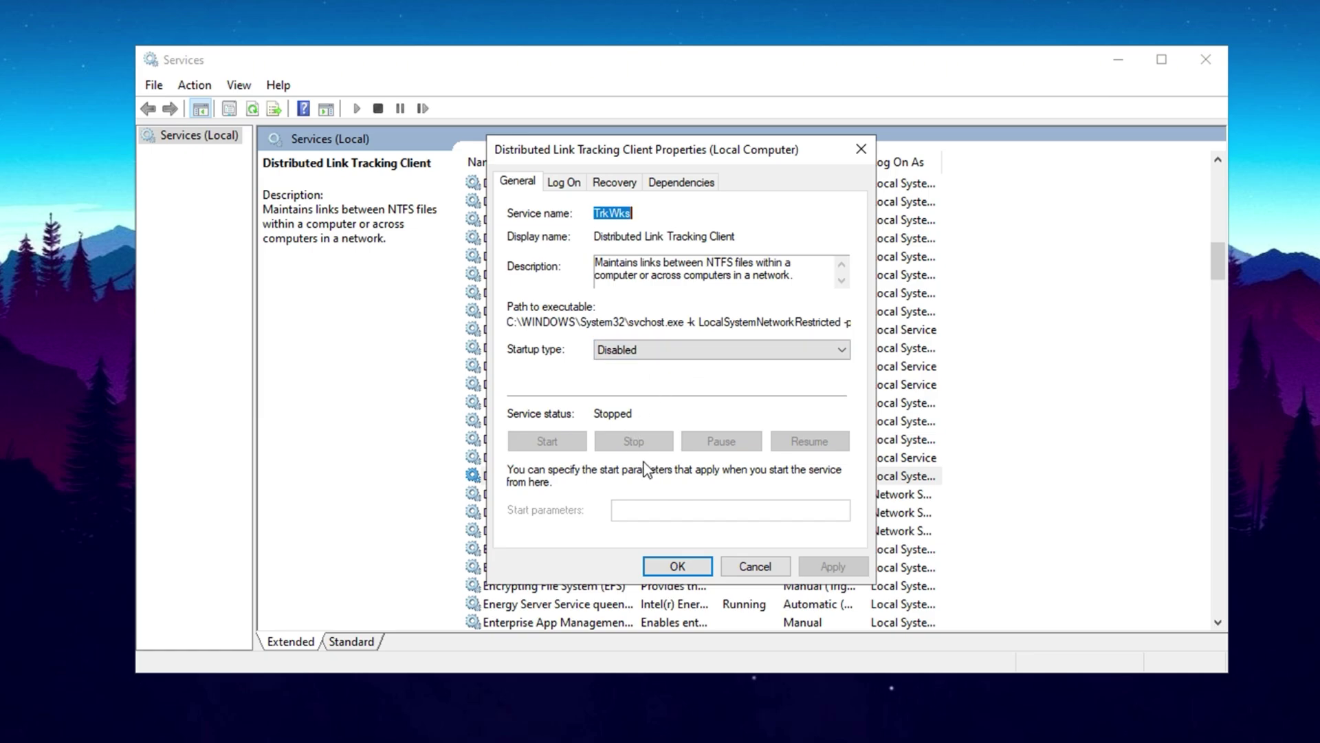
left_click(690, 564)
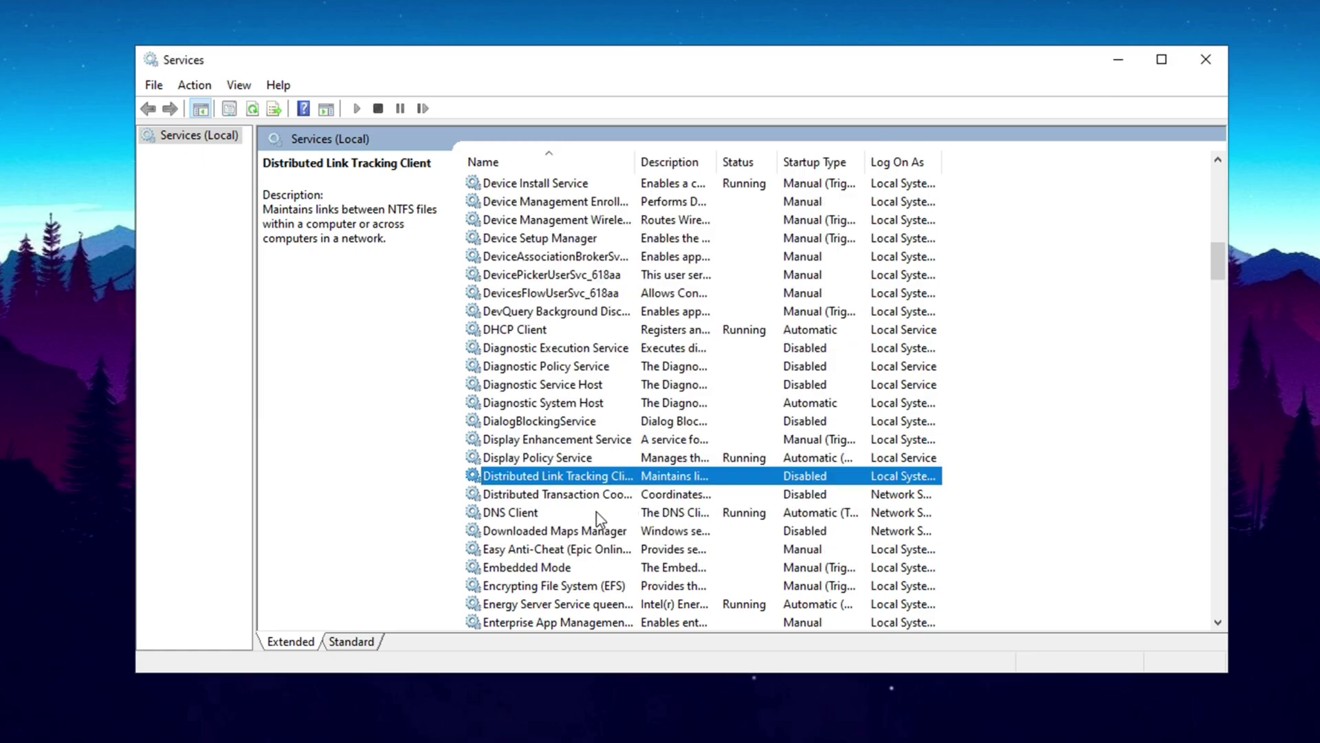
Set the Windows Update service's startup type to Disabled and apply it
left_click(533, 530)
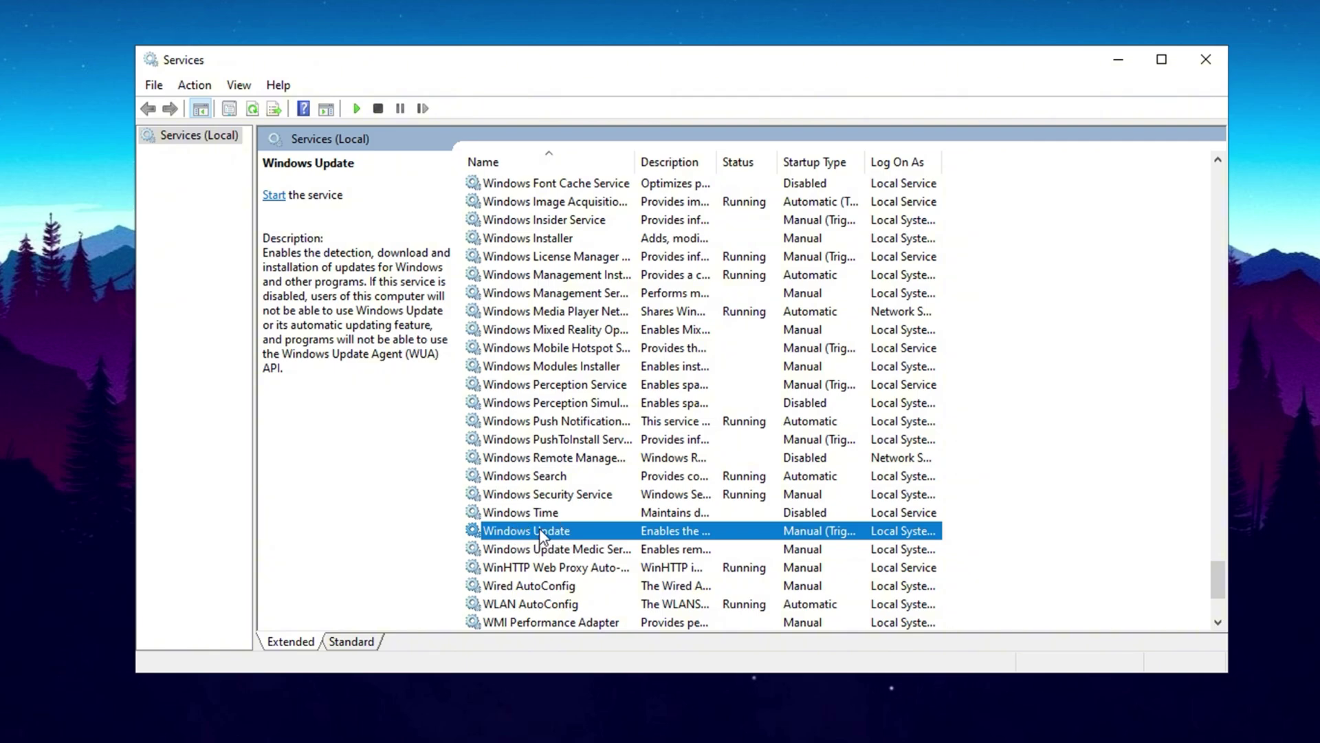
right_click(541, 535)
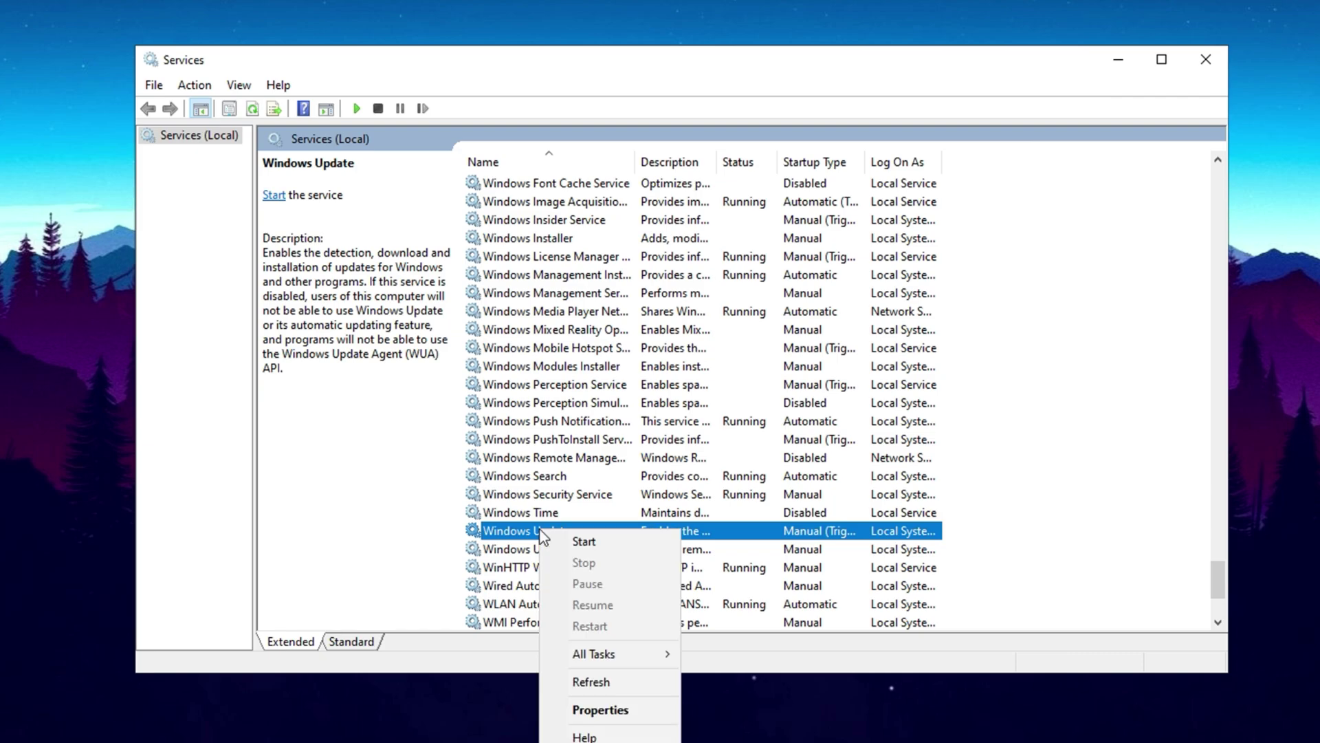
left_click(605, 714)
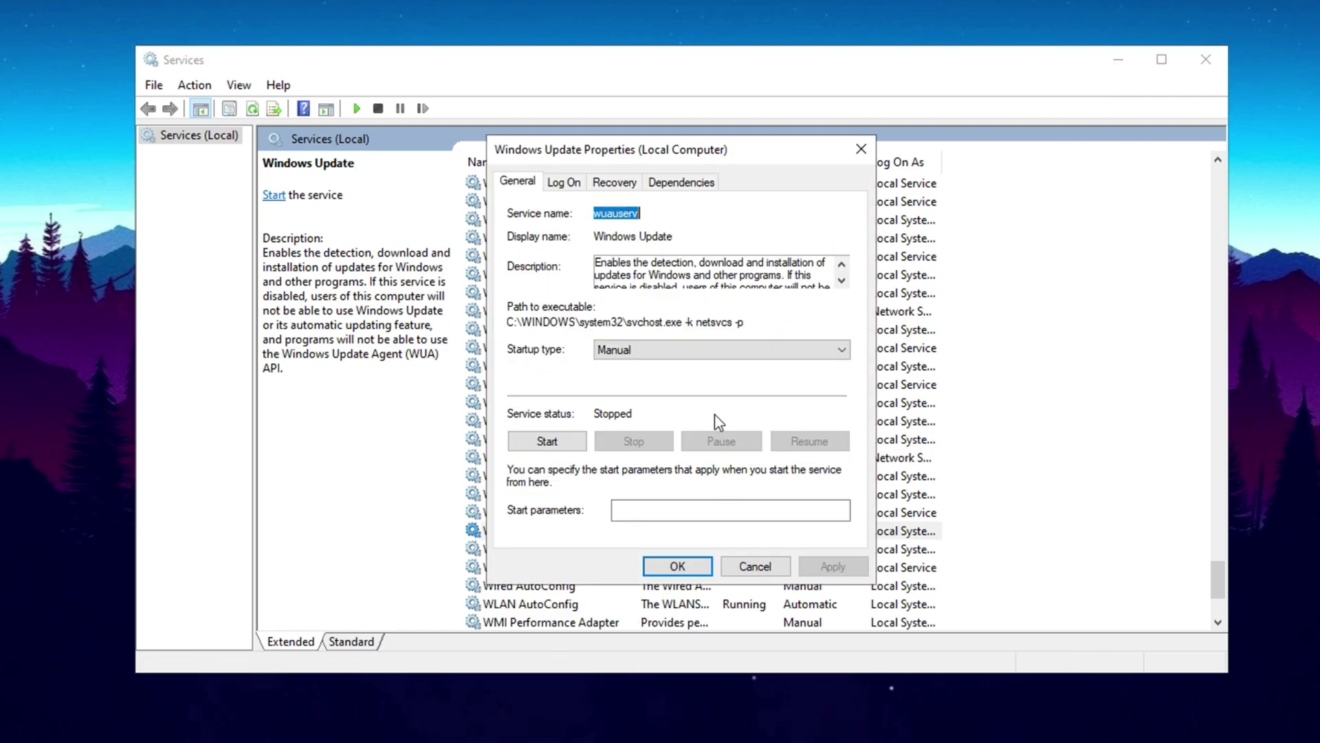
left_click(659, 355)
left_click(647, 411)
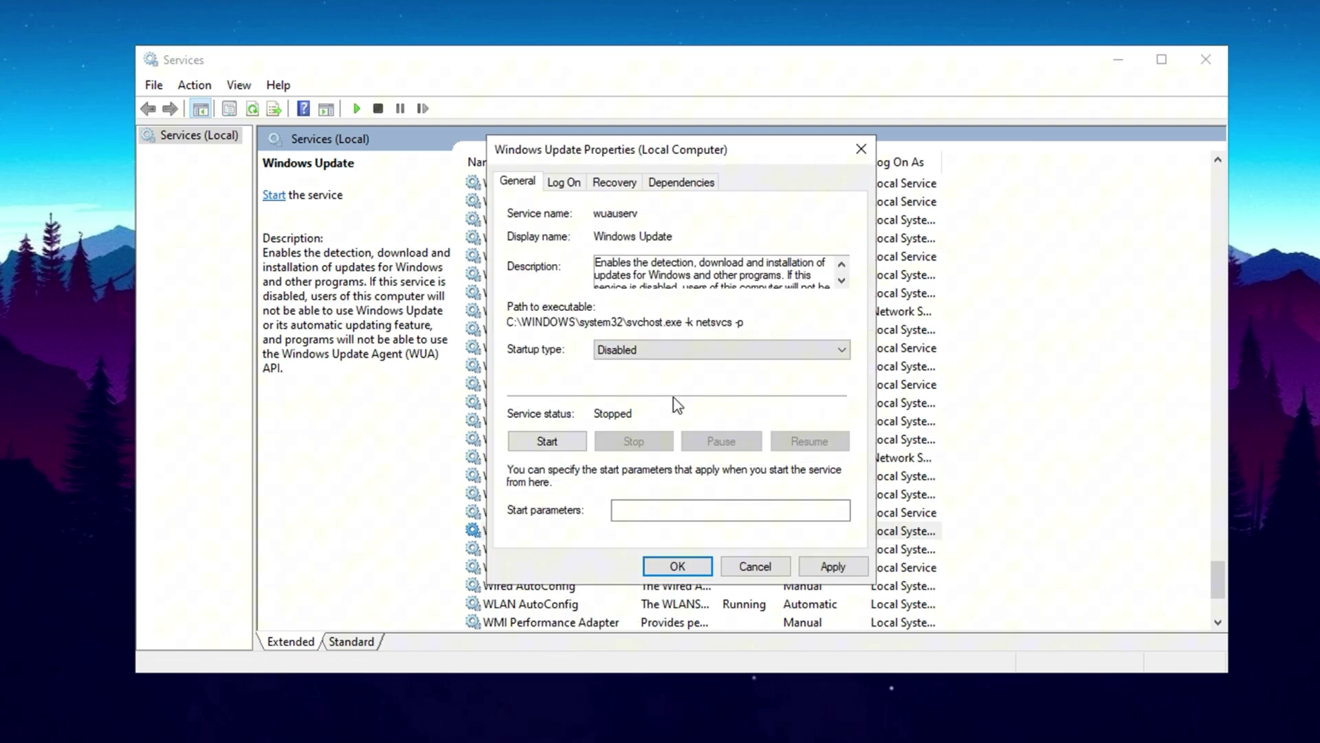
left_click(832, 566)
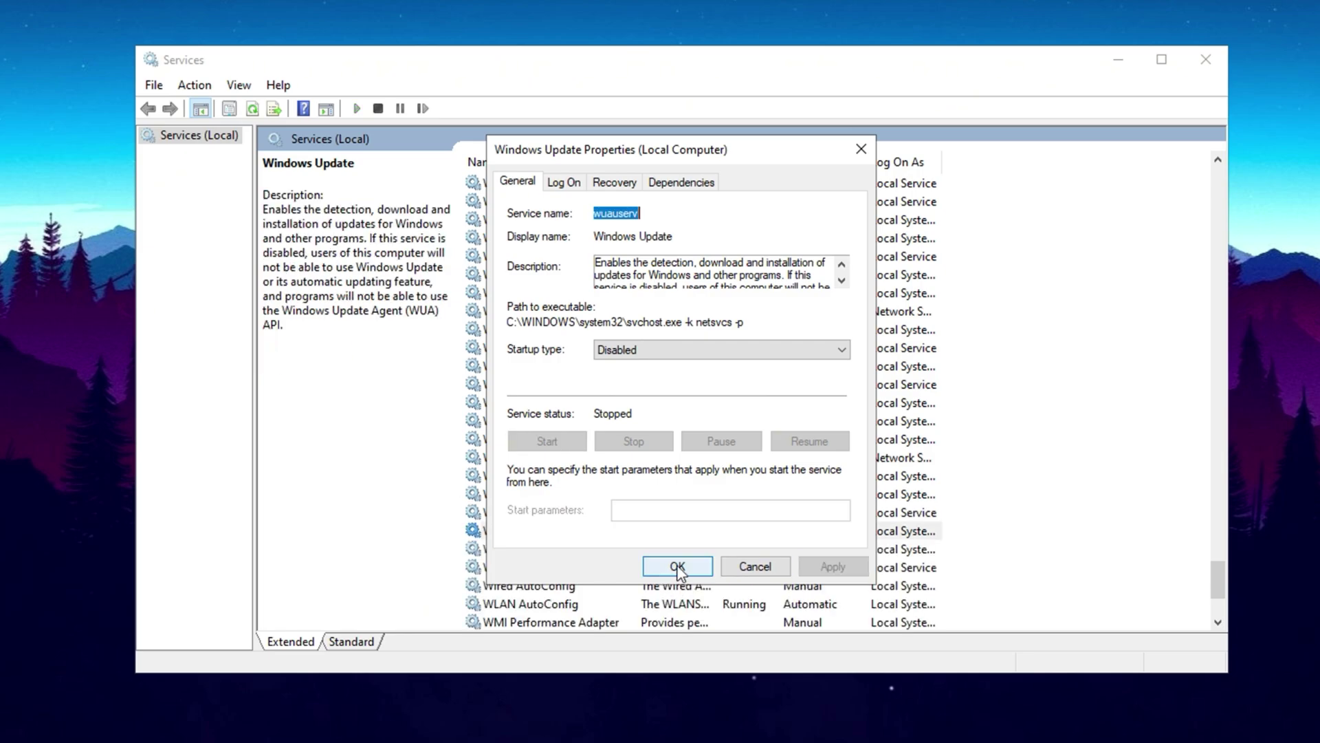
left_click(677, 566)
scroll(570, 536, "down", 4)
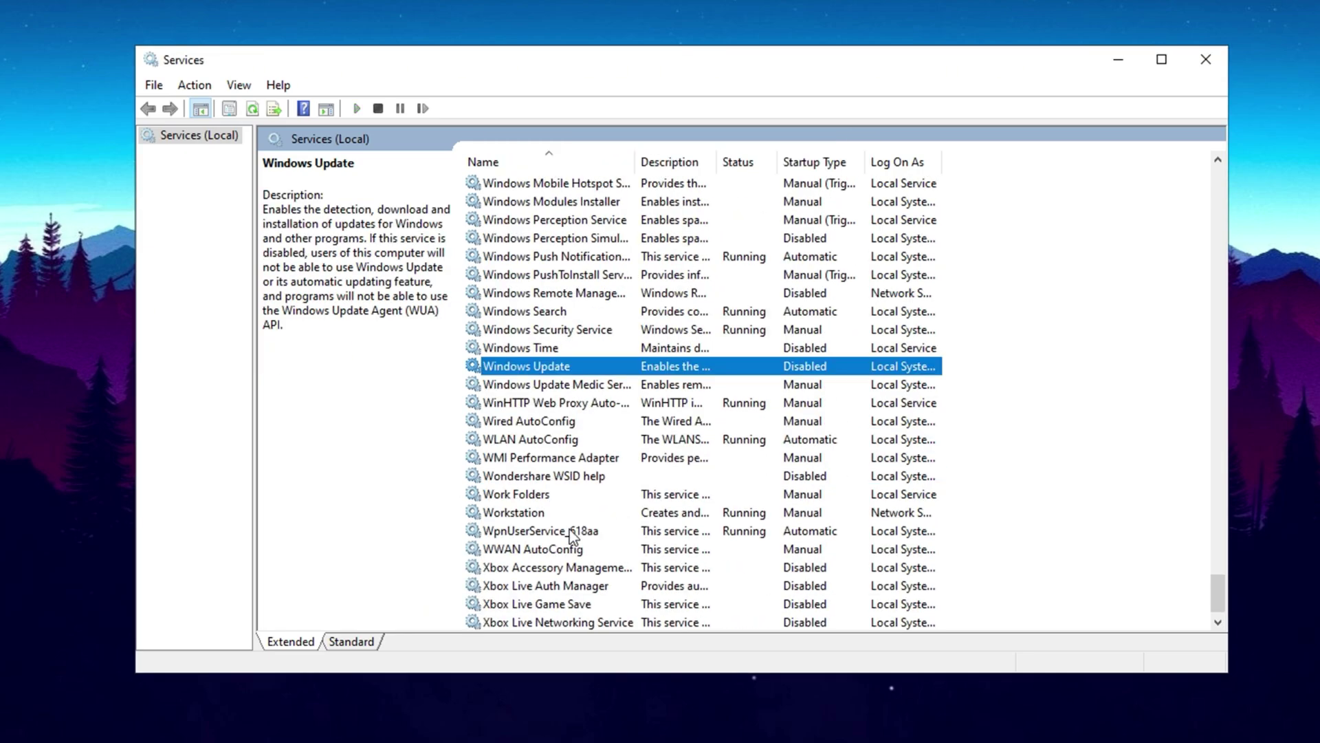
scroll(569, 537, "up", 5)
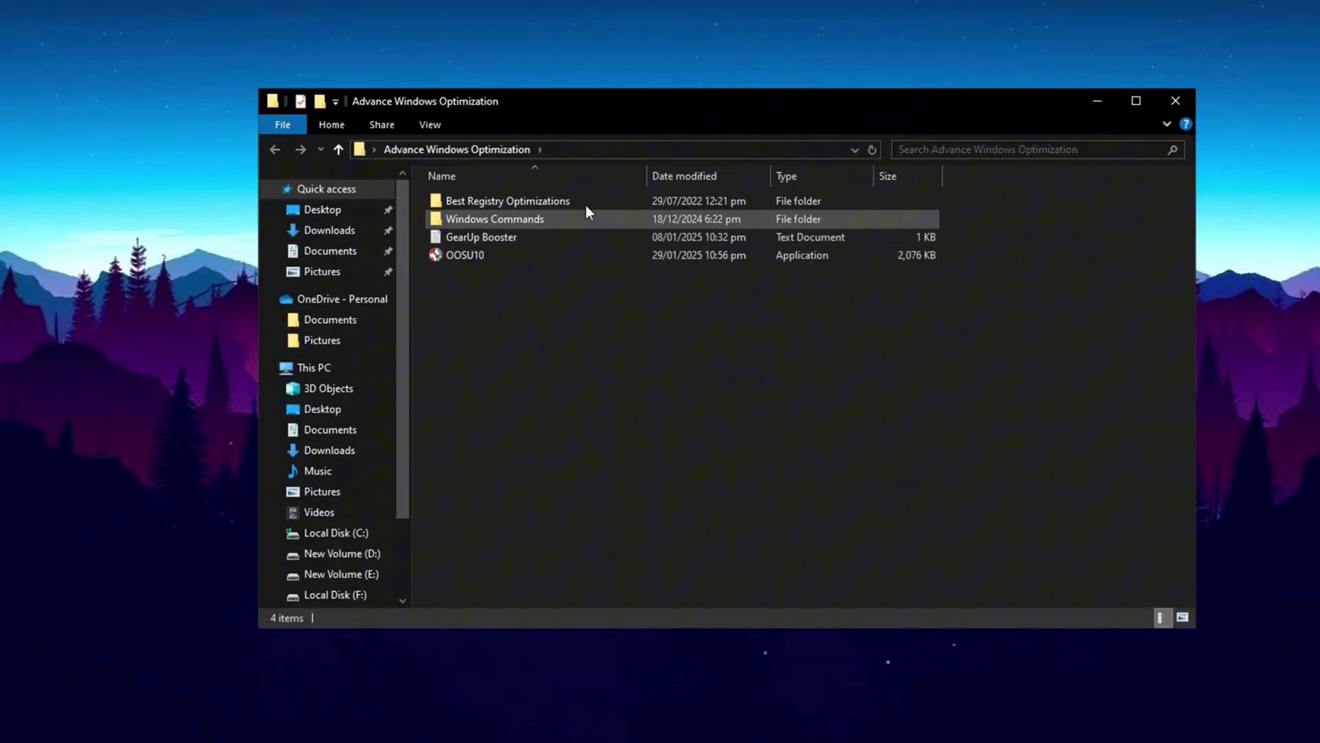
Open the Best Registry Optimizations folder and select its seven registry files
left_click(545, 201)
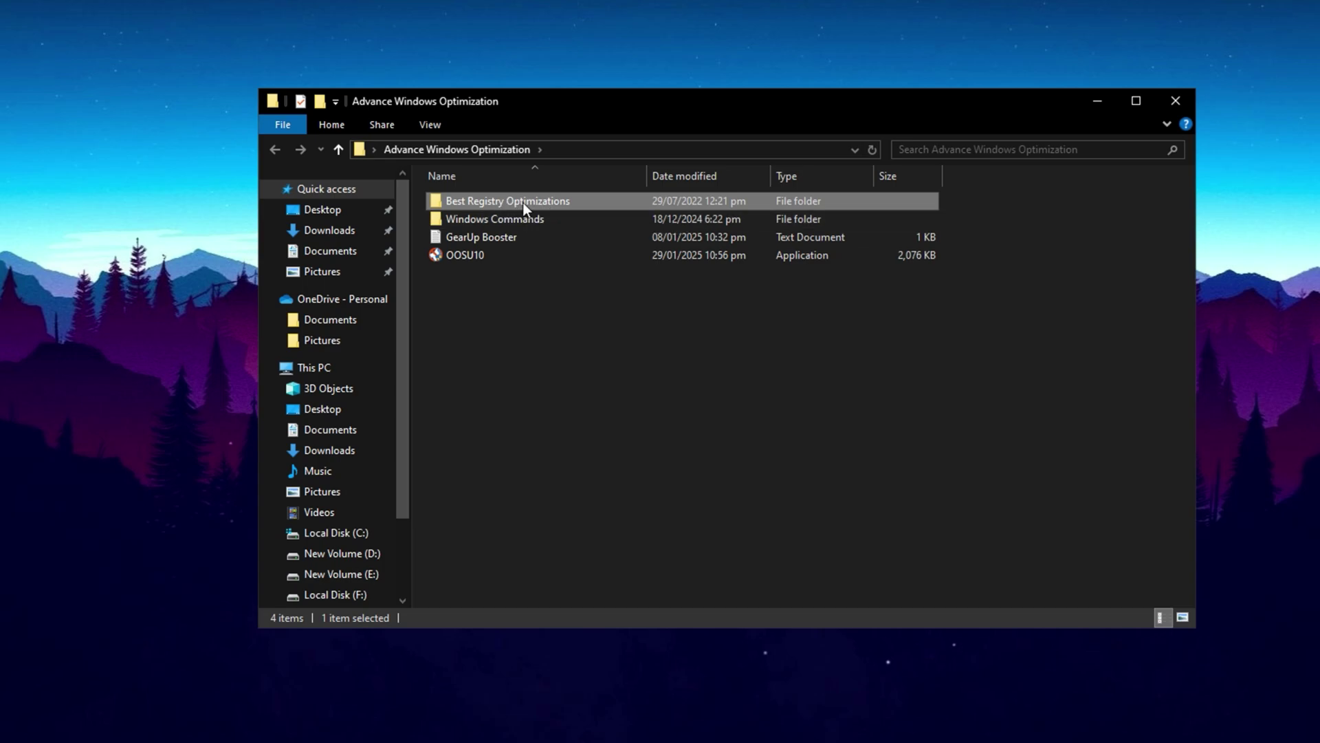
double_click(522, 202)
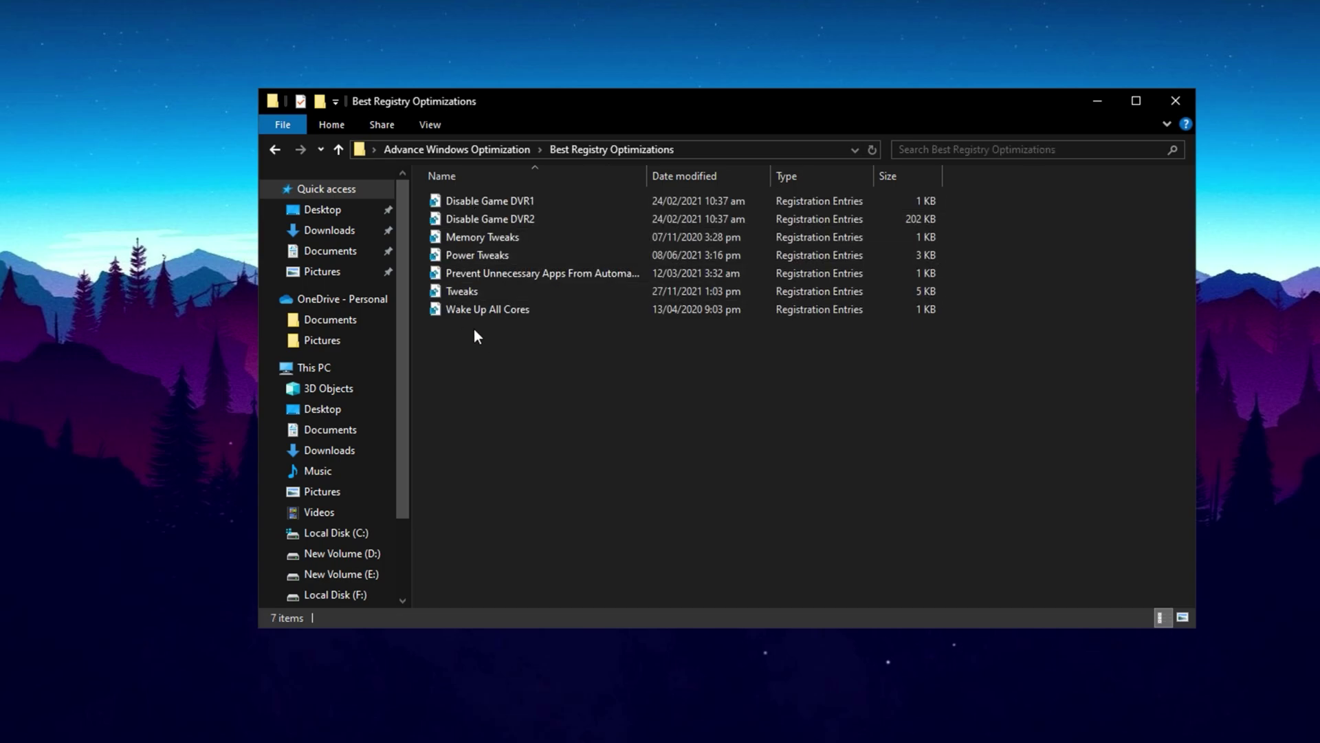
left_click_drag(473, 329, 542, 180)
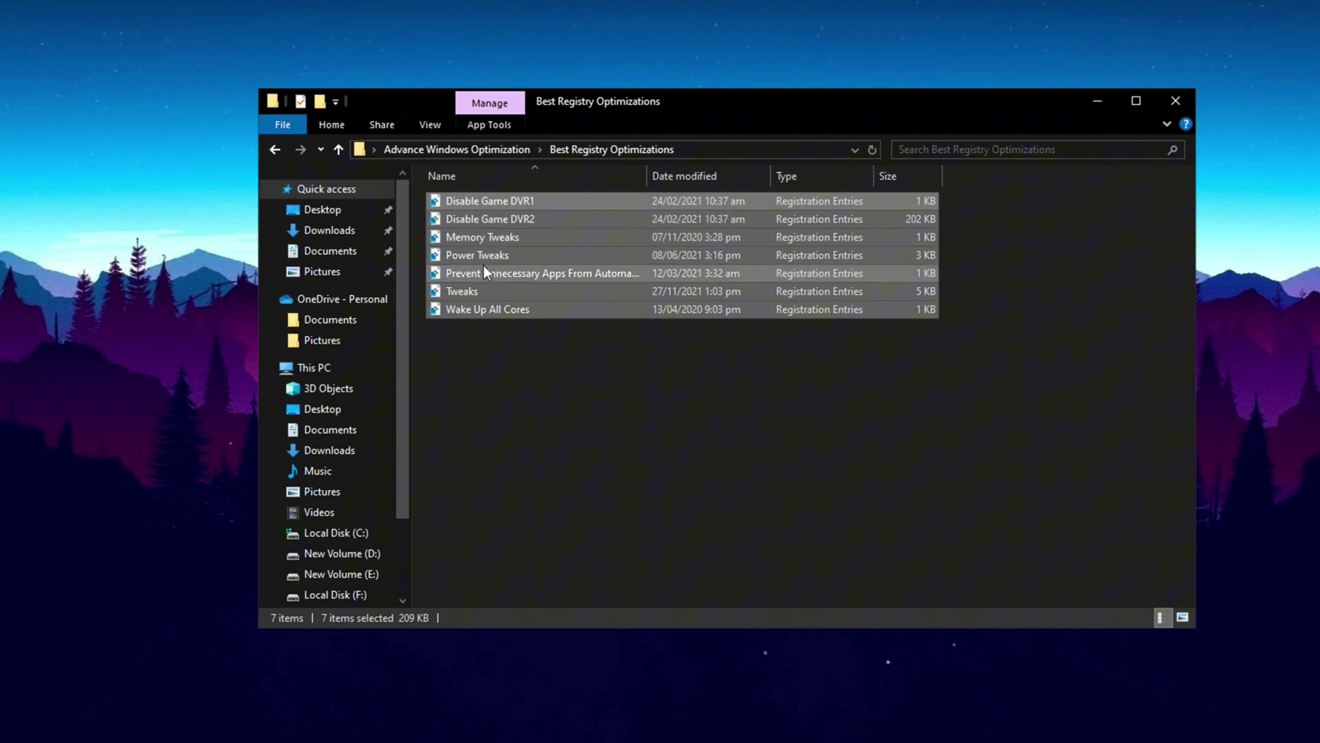
left_click(480, 154)
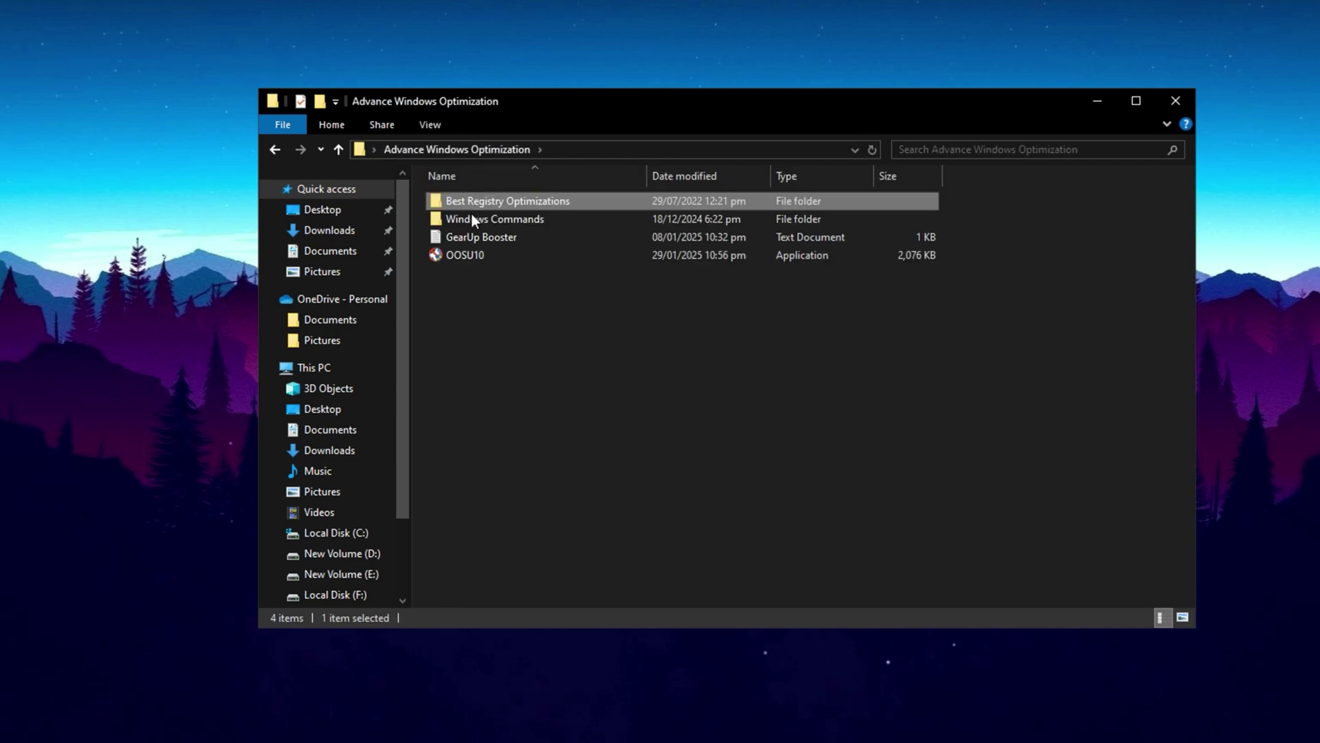
Run BCDEdit Tweaks from Windows Commands as administrator, then select the two remaining scripts
double_click(507, 220)
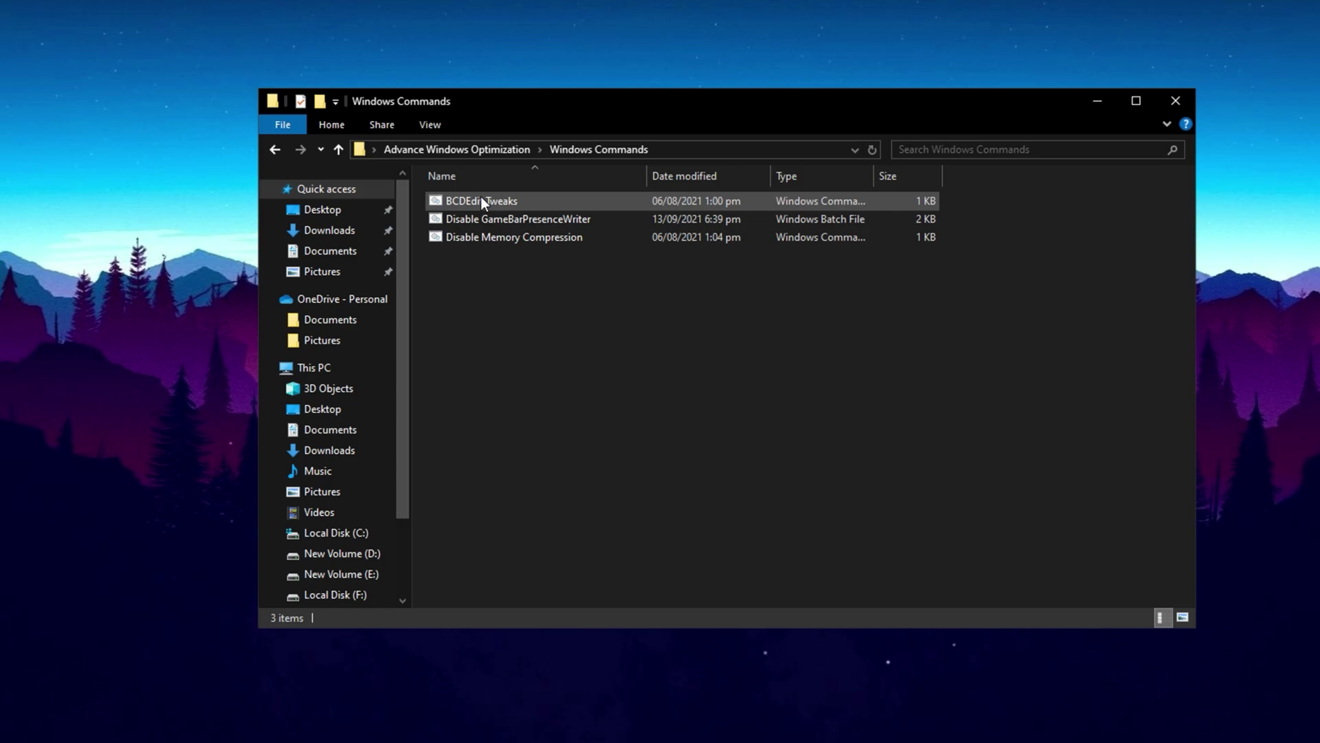
left_click(493, 203)
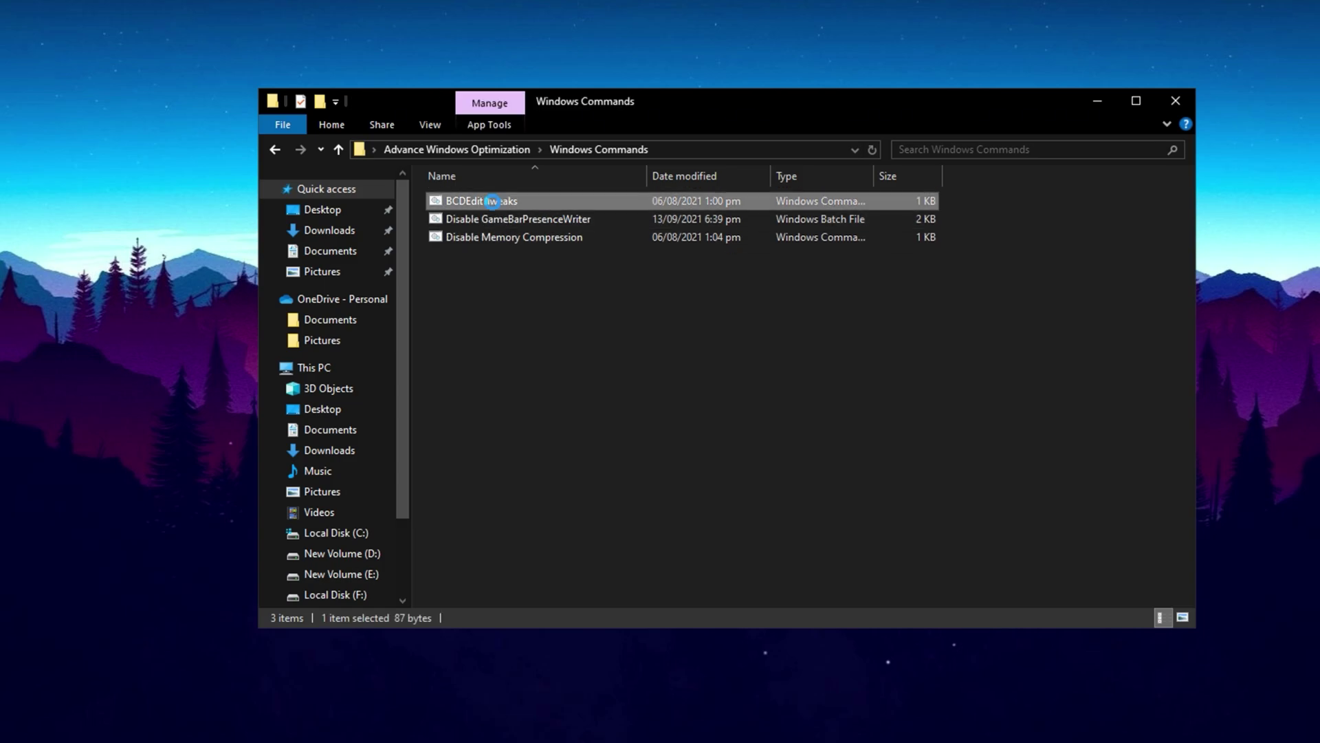
right_click(493, 203)
left_click(556, 273)
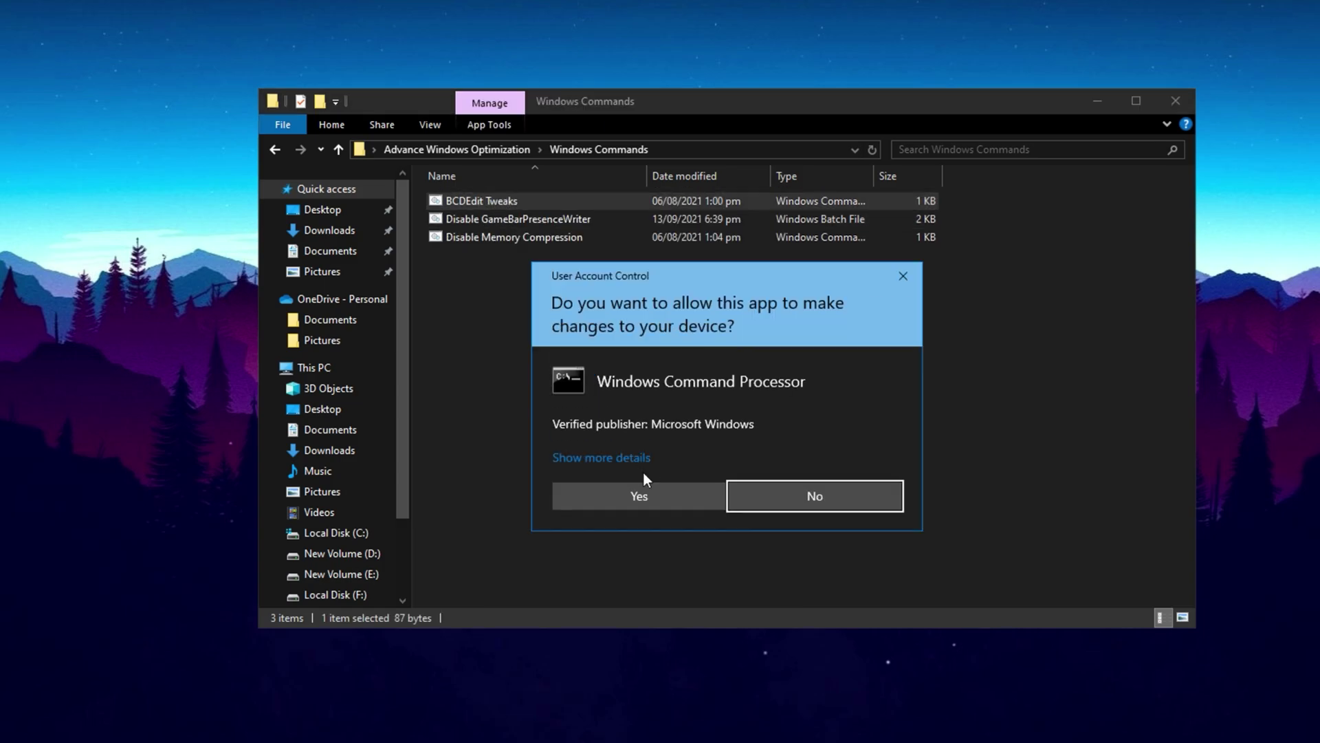
left_click(634, 498)
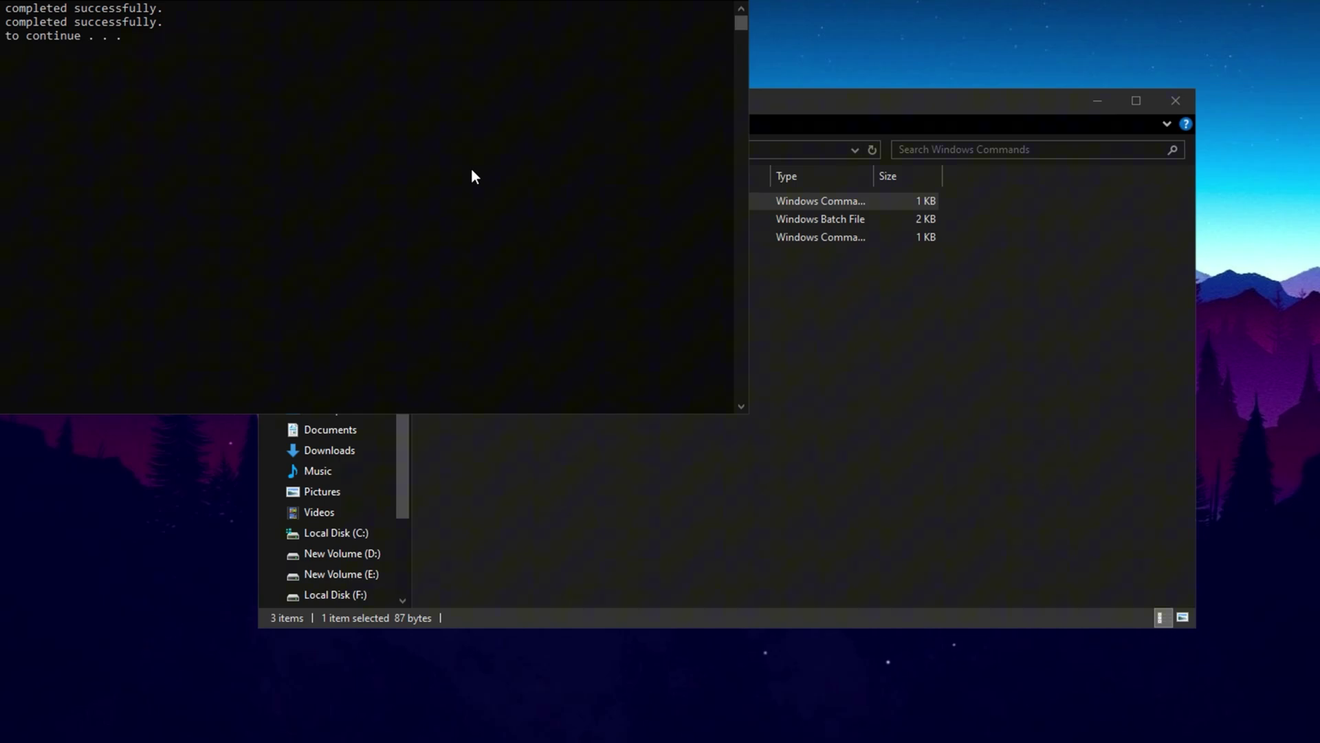
key("Return")
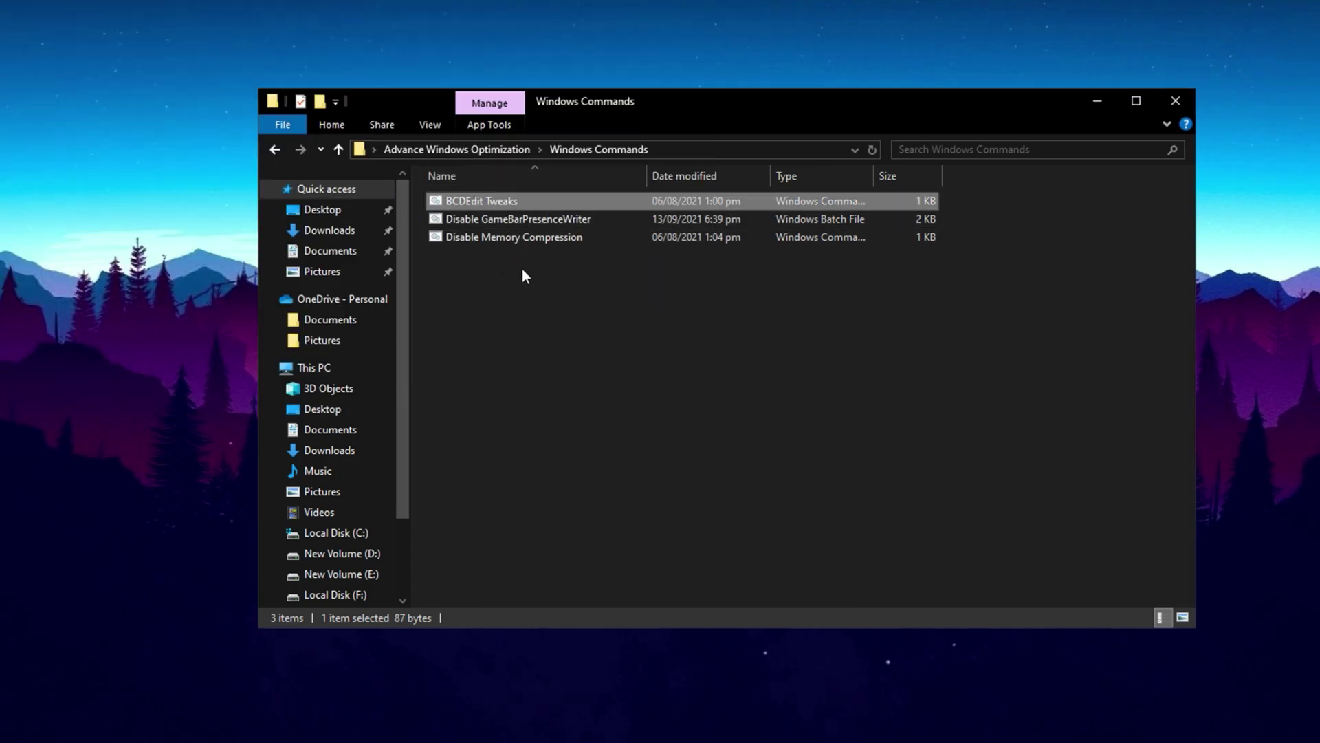
left_click_drag(498, 265, 514, 208)
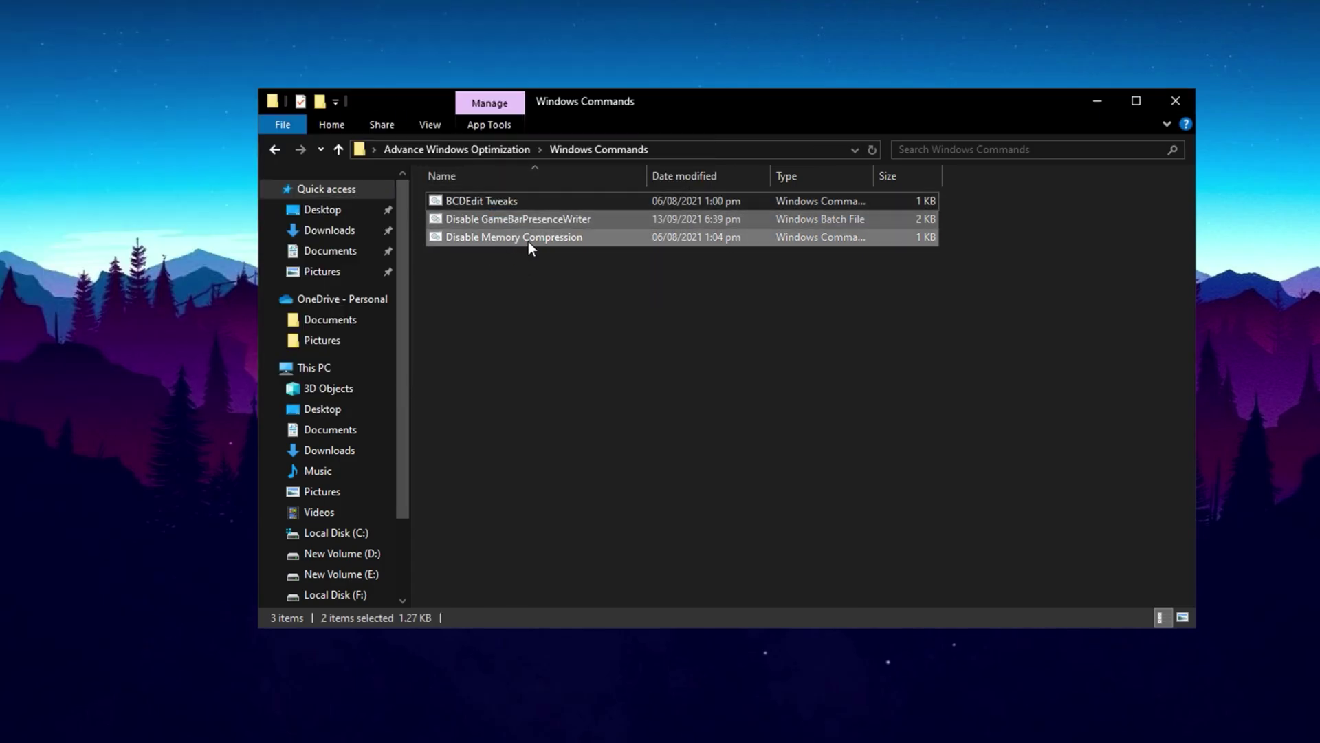
Launch O&O ShutUp10++ (OOSU10) and scroll through its Current User privacy settings
left_click(481, 149)
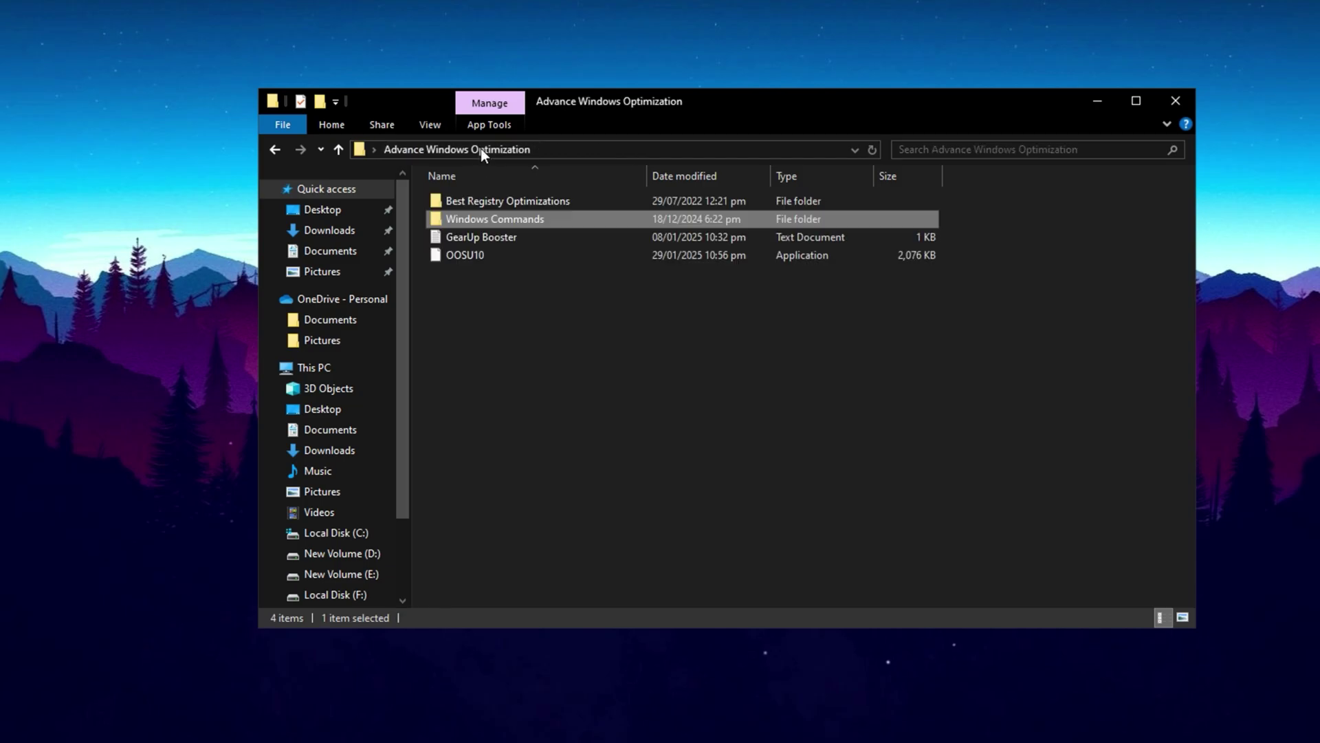
left_click(484, 259)
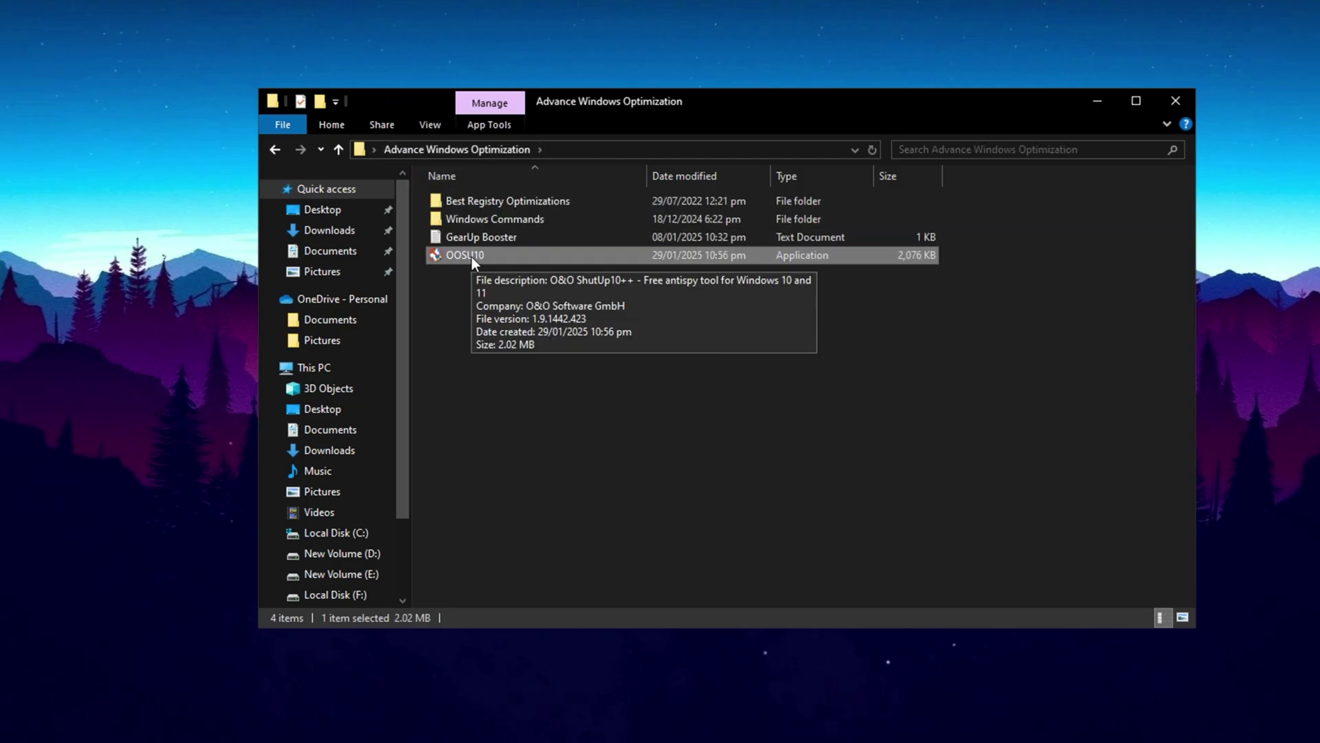
double_click(472, 257)
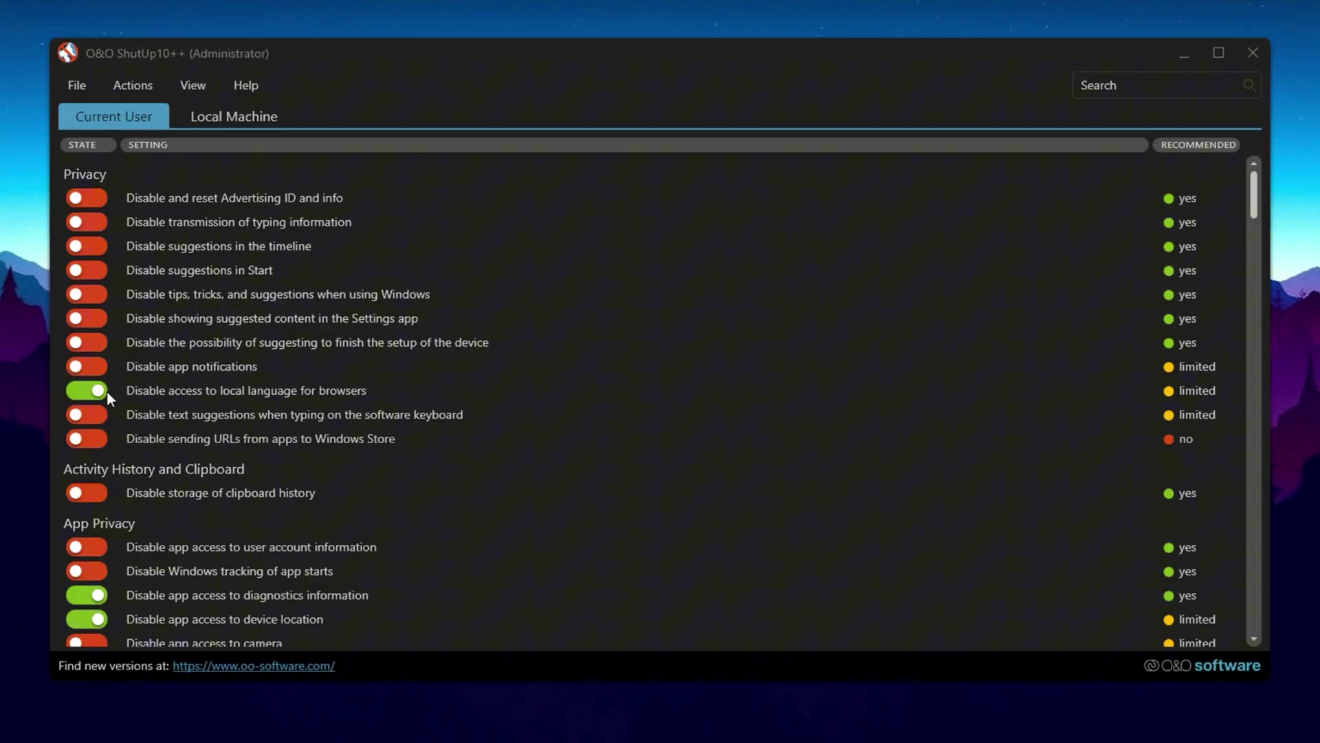
scroll(107, 396, "down", 2)
scroll(128, 529, "down", 1)
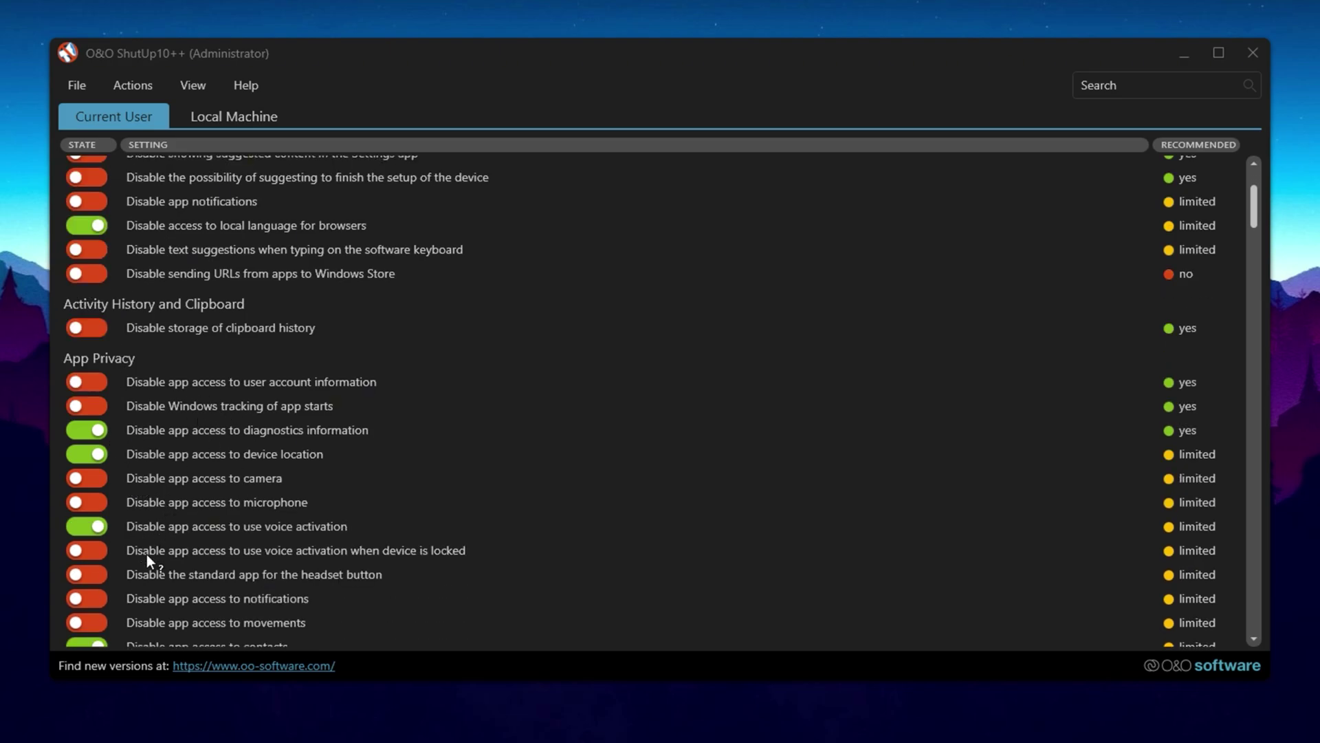
scroll(148, 550, "up", 2)
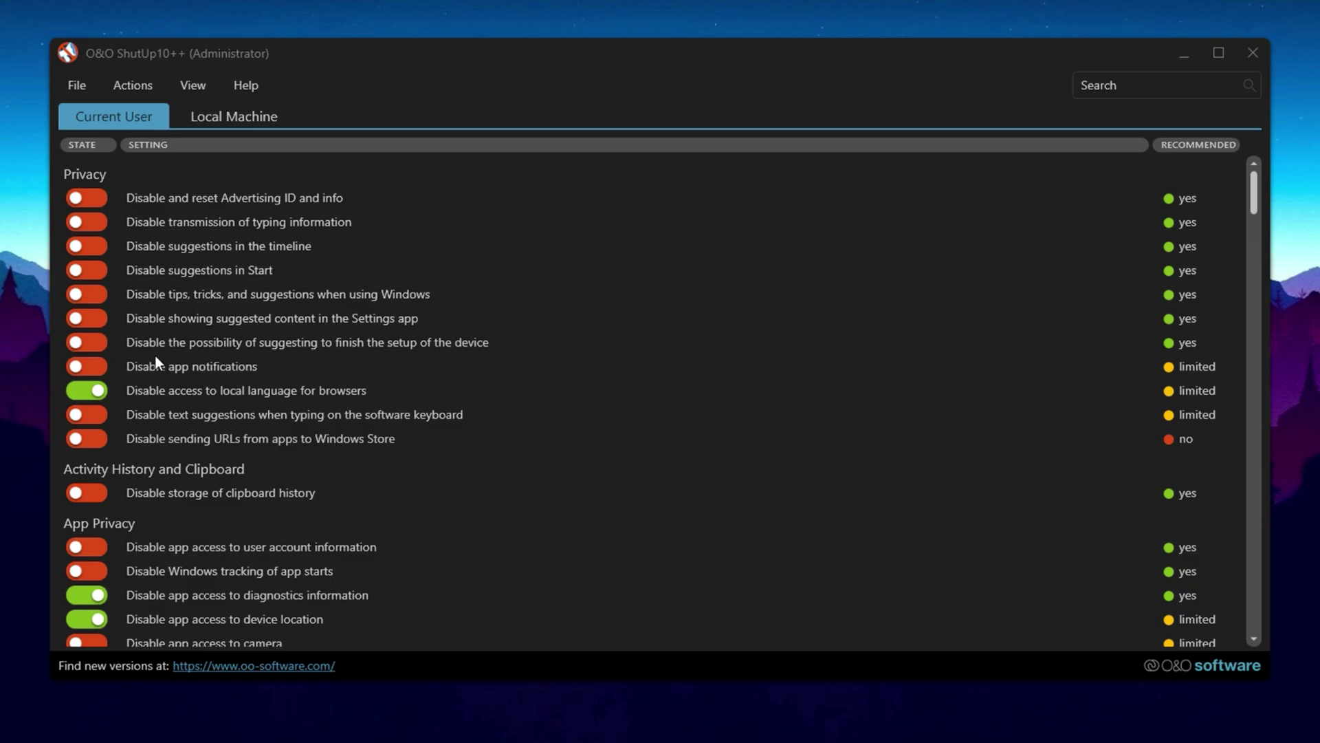
scroll(153, 311, "down", 3)
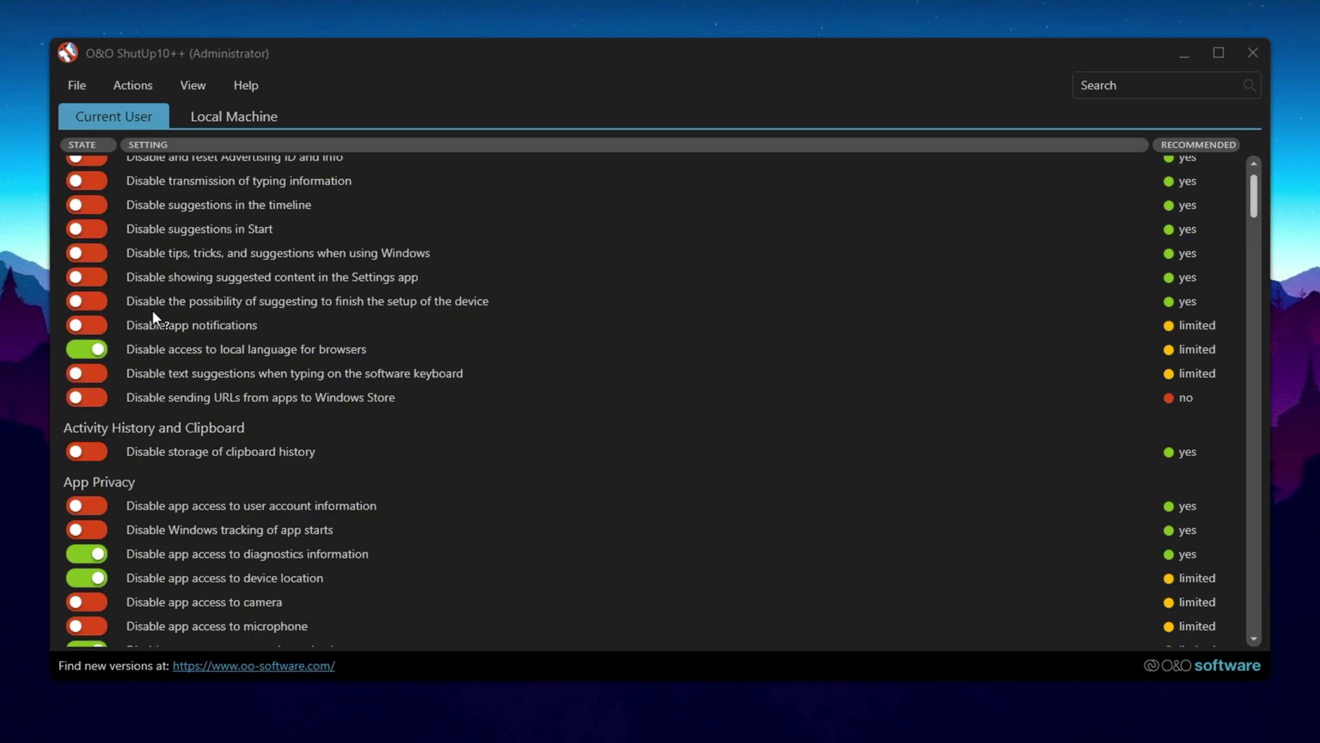
scroll(153, 311, "up", 3)
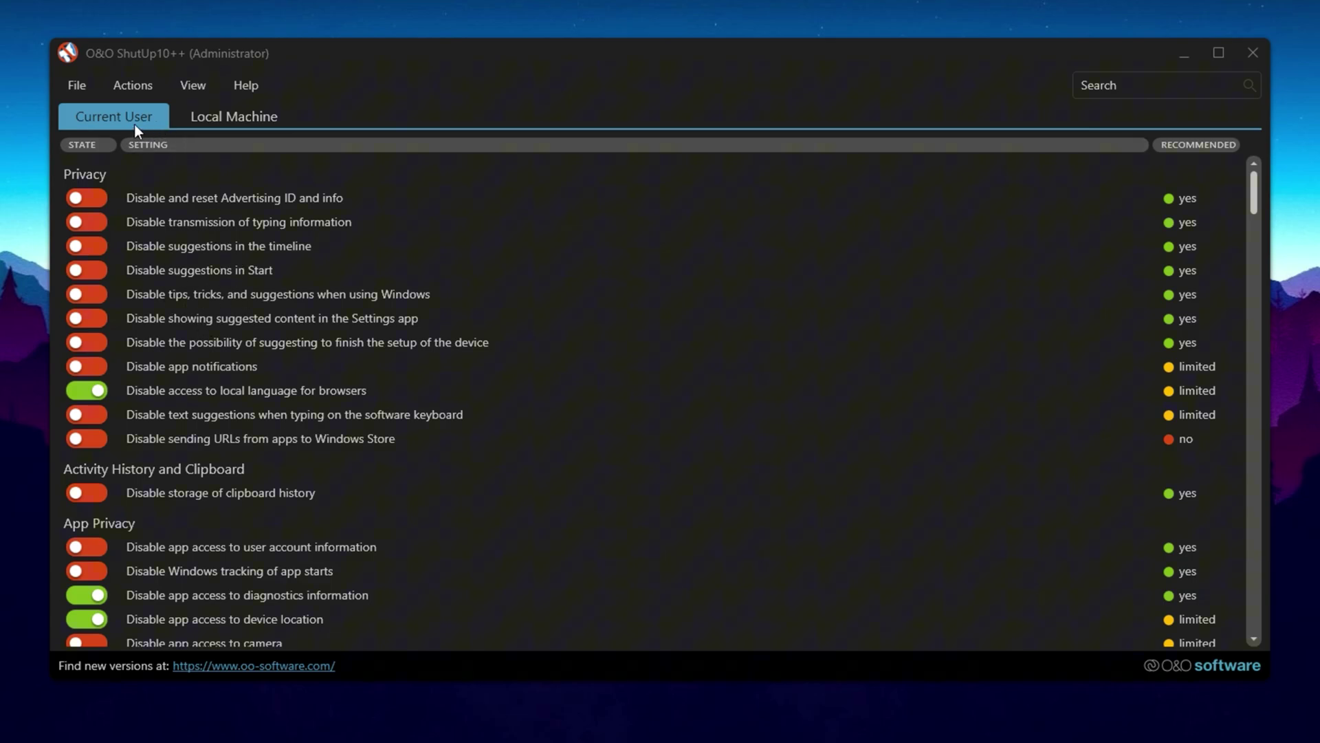
left_click(223, 119)
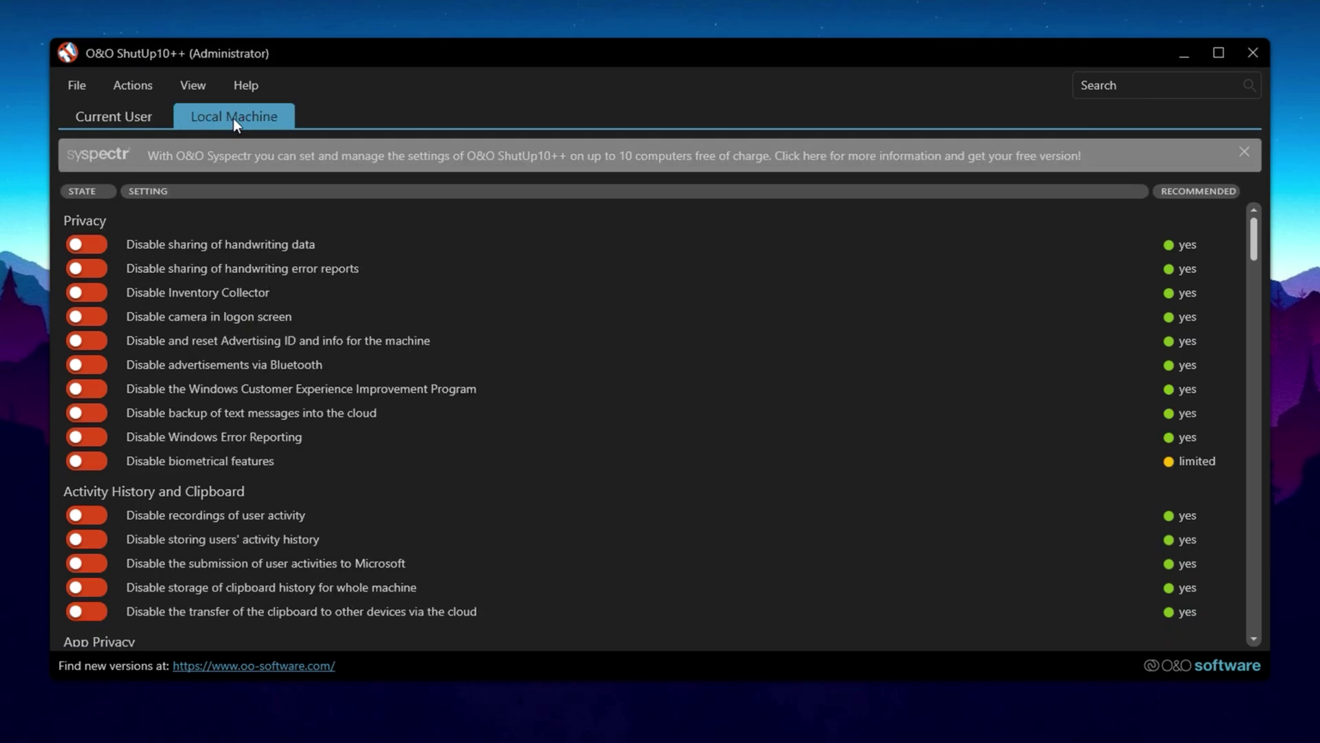
left_click(136, 117)
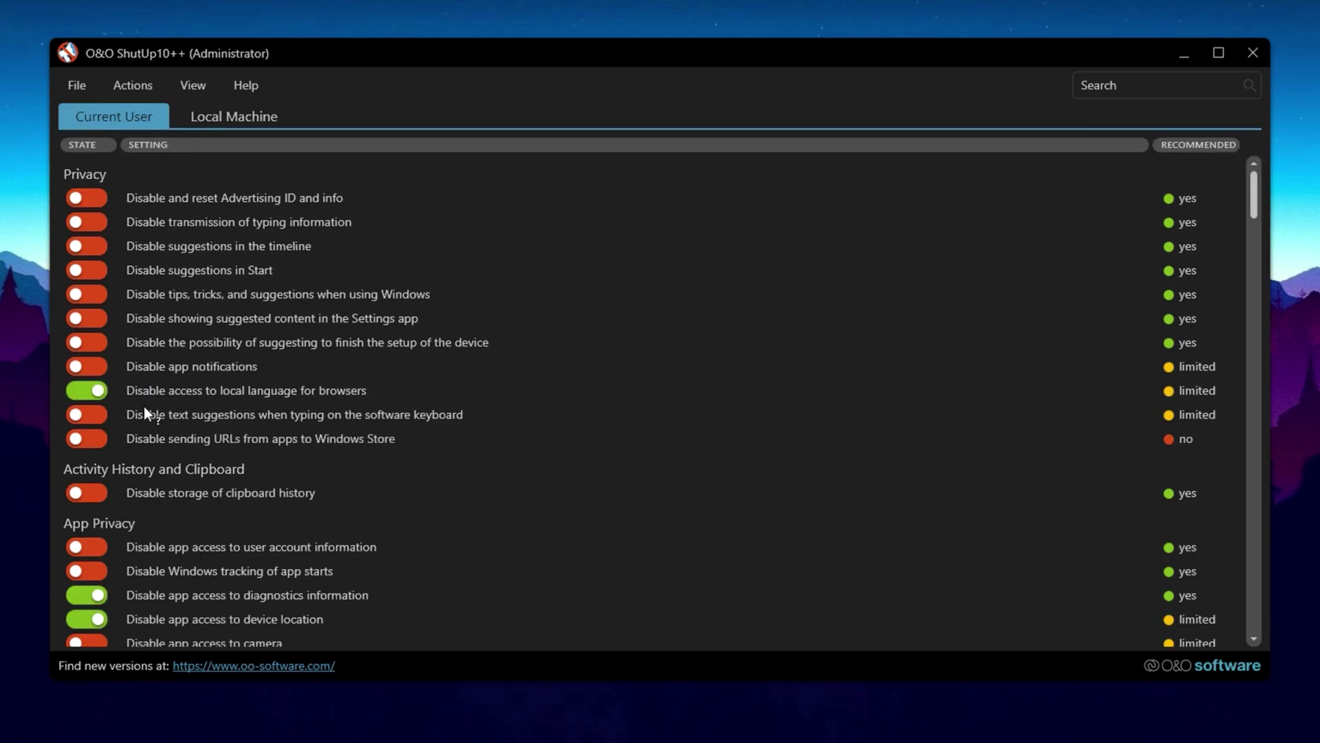
scroll(130, 469, "down", 3)
scroll(158, 443, "down", 15)
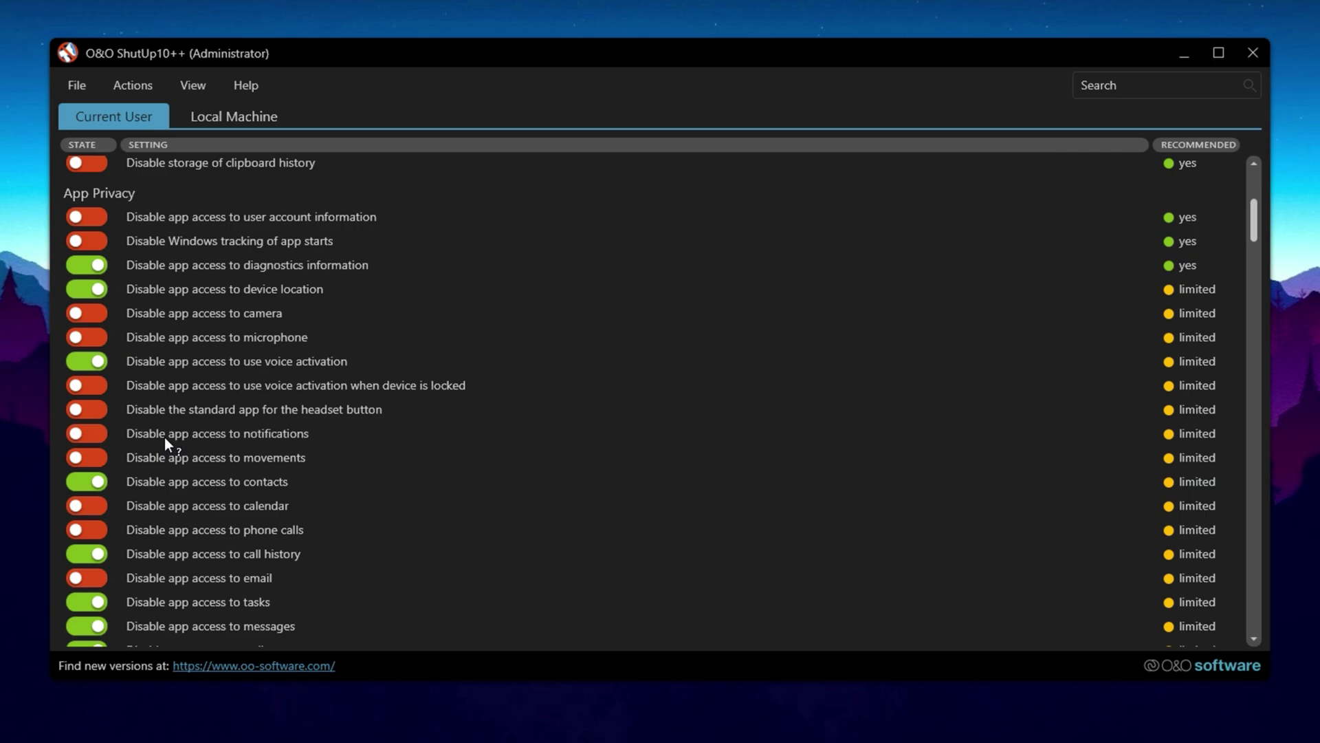
scroll(165, 440, "down", 11)
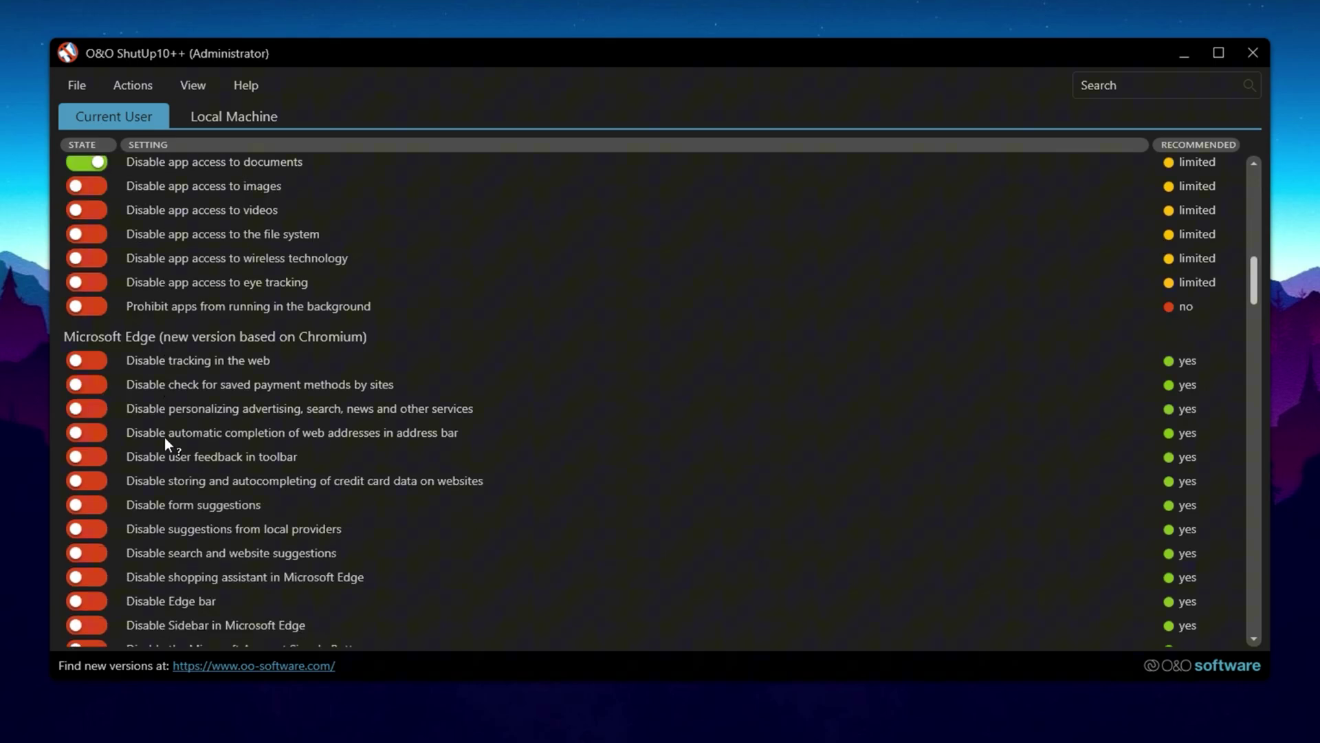
scroll(164, 438, "down", 3)
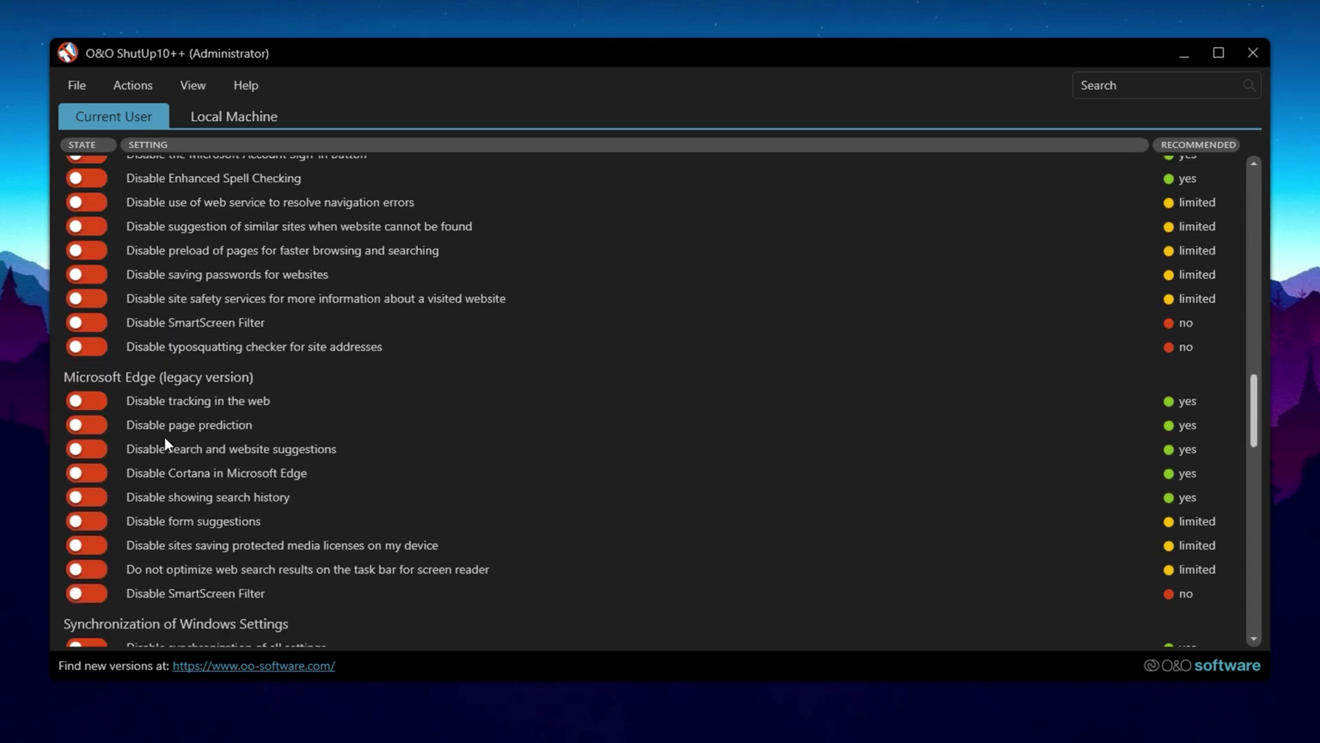
scroll(178, 428, "down", 3)
scroll(177, 428, "down", 8)
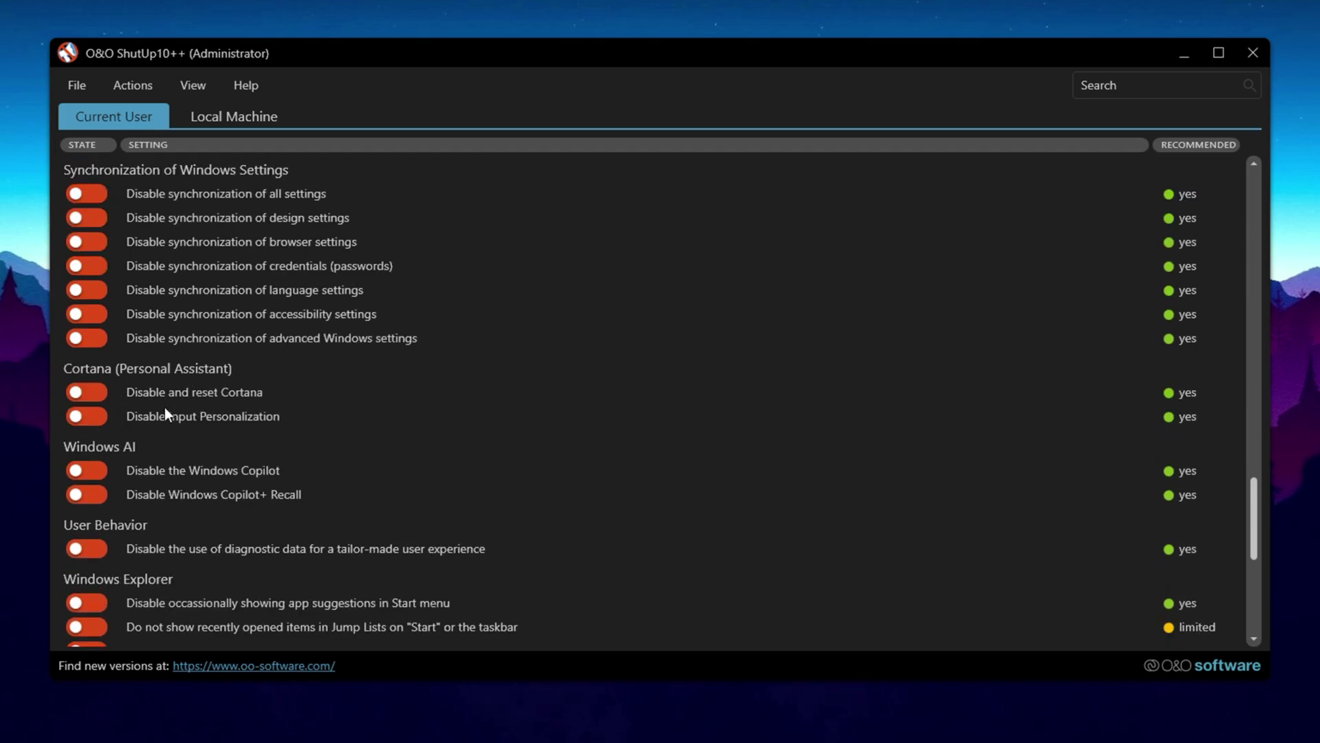
scroll(162, 410, "down", 6)
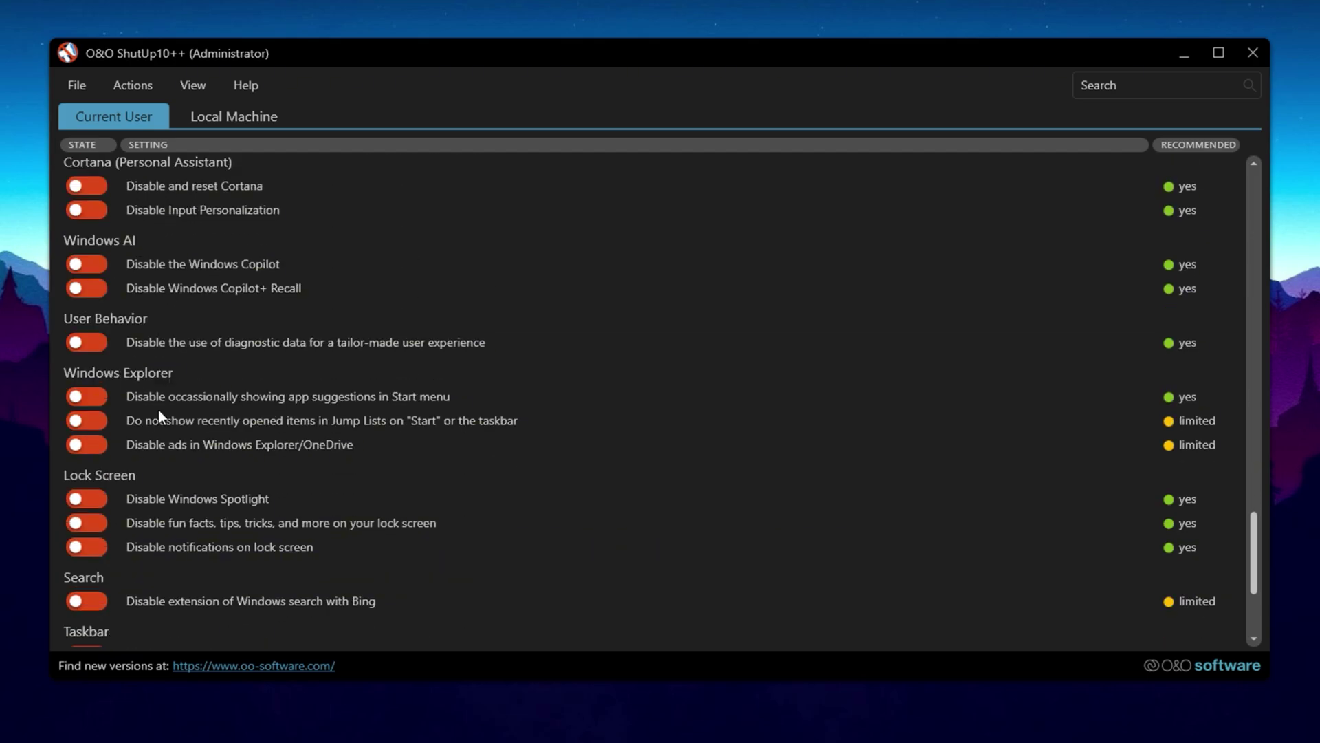
scroll(159, 412, "down", 4)
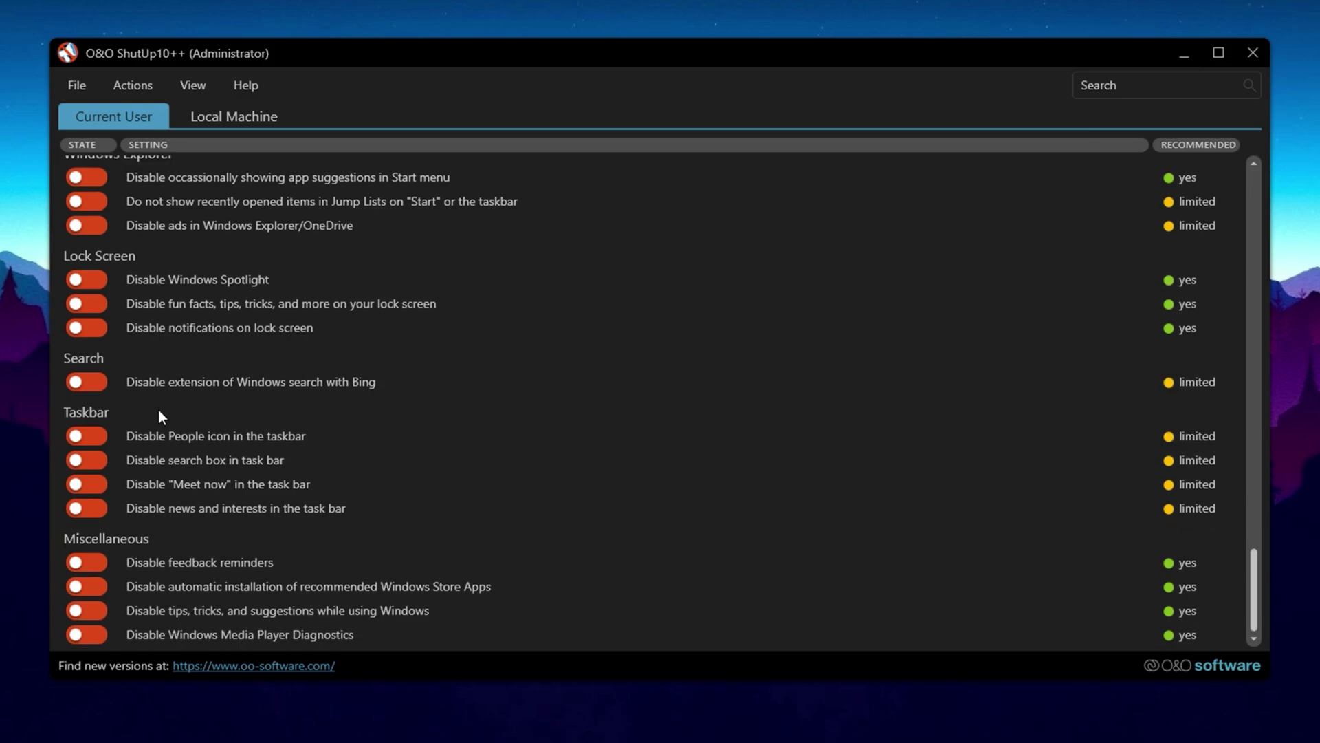
scroll(158, 408, "up", 13)
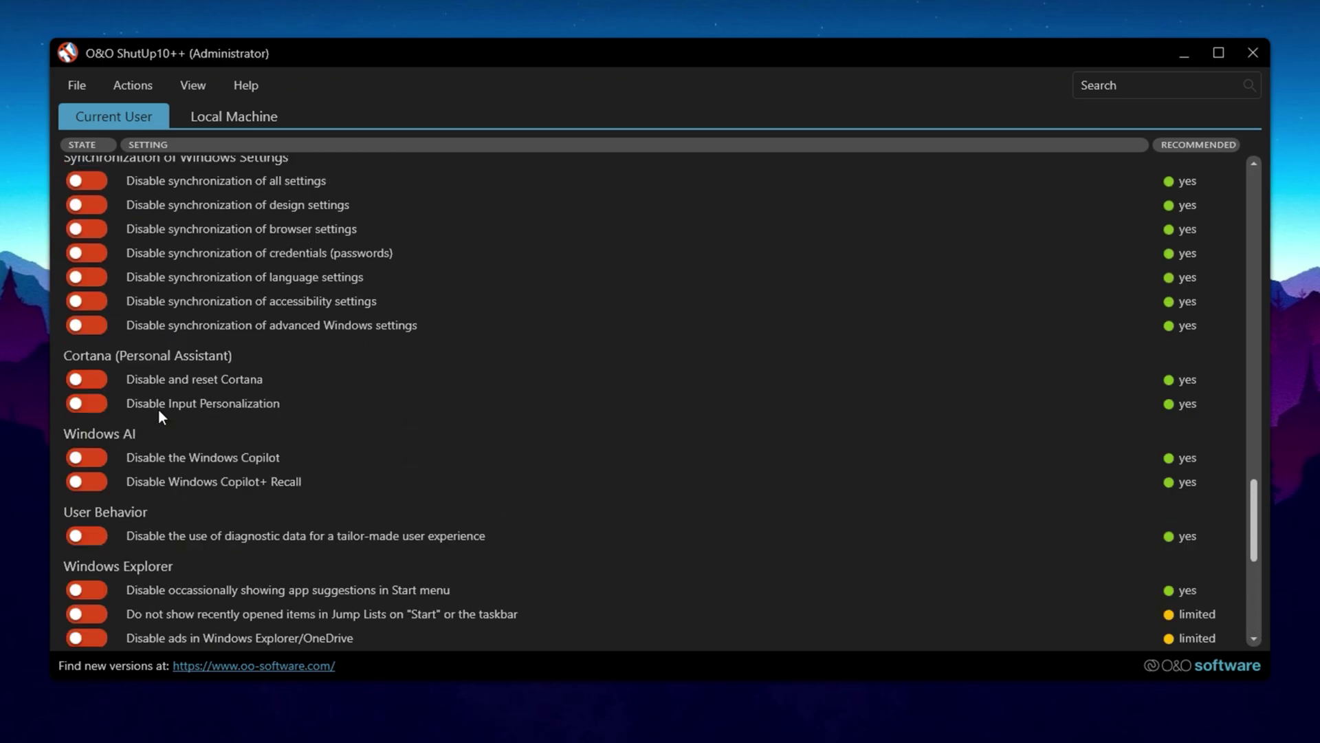
scroll(158, 417, "up", 14)
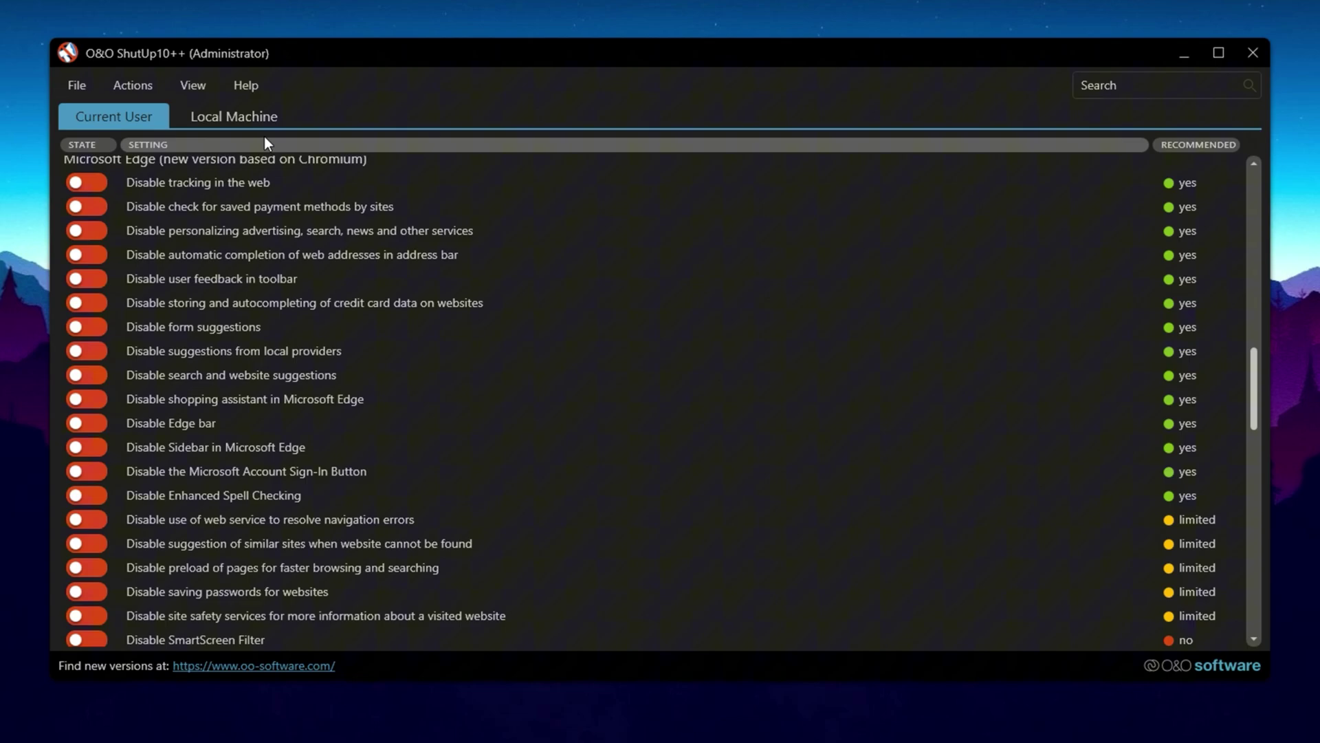
left_click(248, 119)
scroll(176, 293, "up", 8)
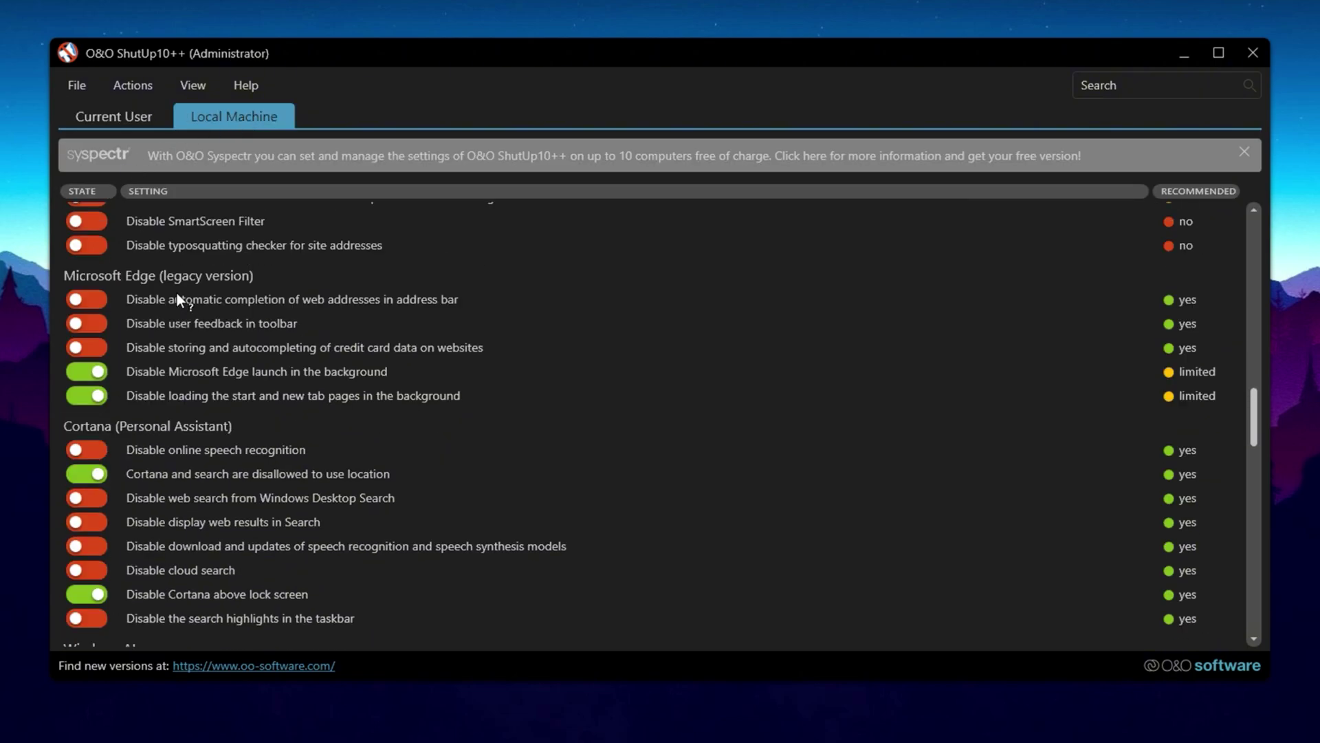
scroll(176, 293, "up", 5)
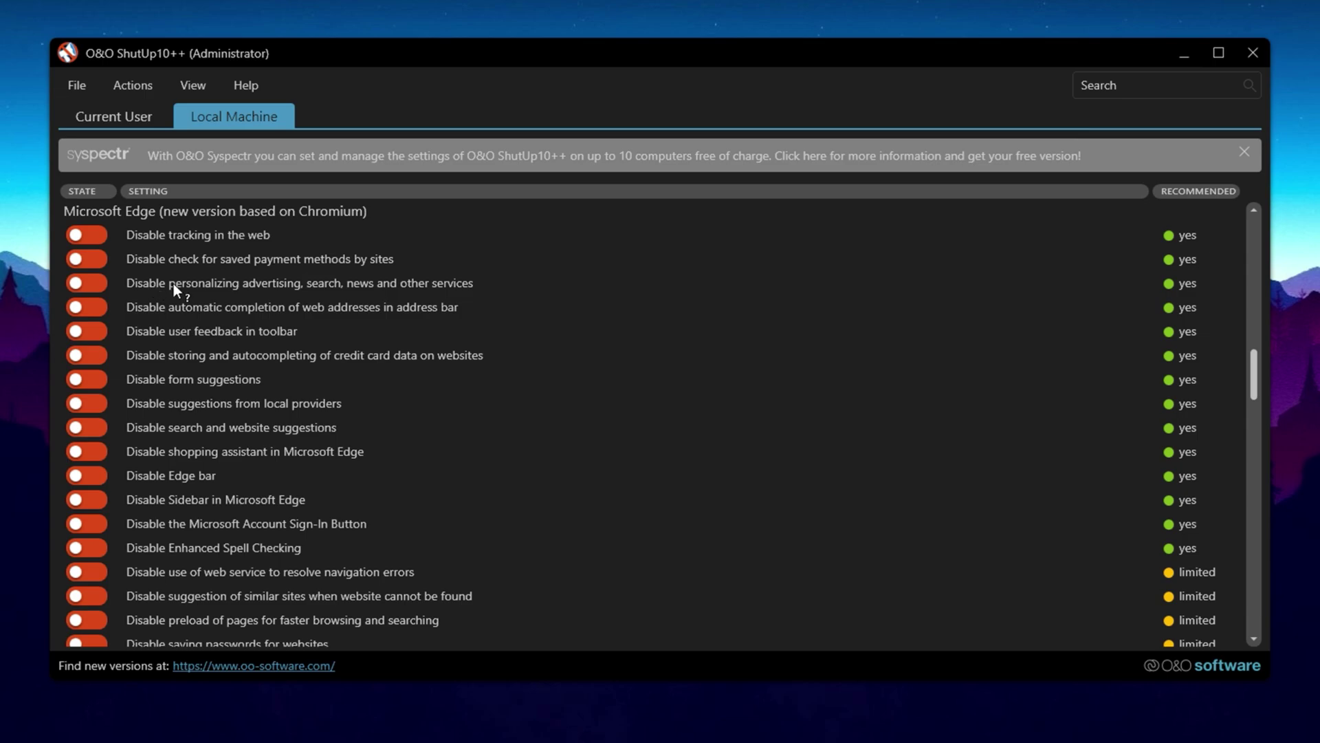
scroll(173, 284, "up", 10)
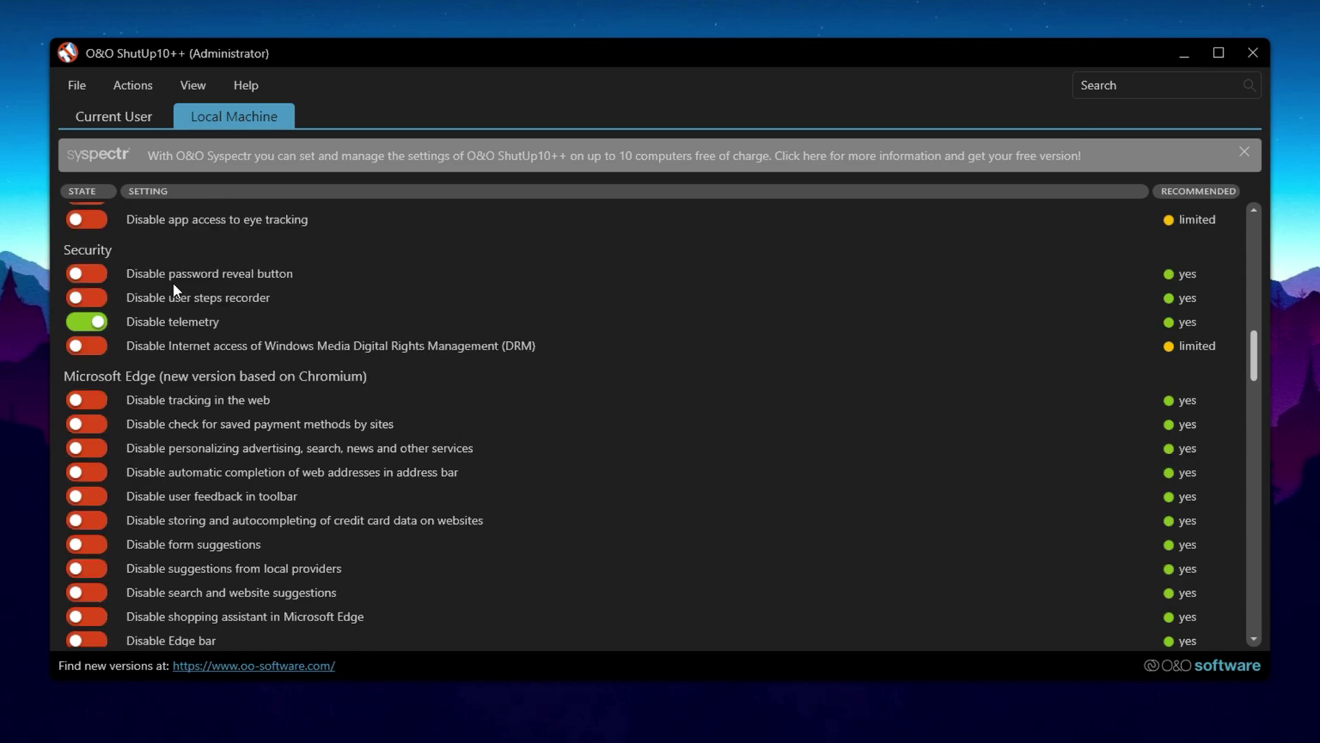
From the Actions menu, apply only the recommended privacy settings
left_click(105, 88)
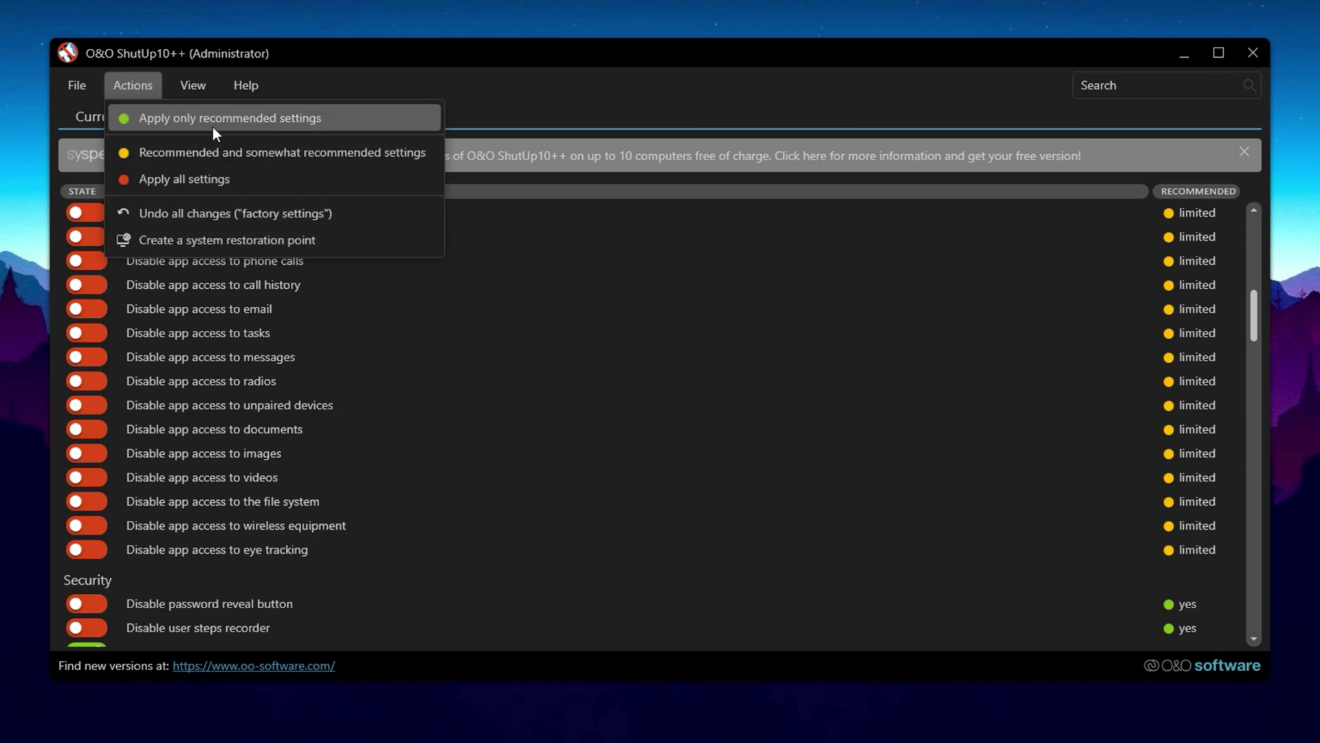
left_click(253, 132)
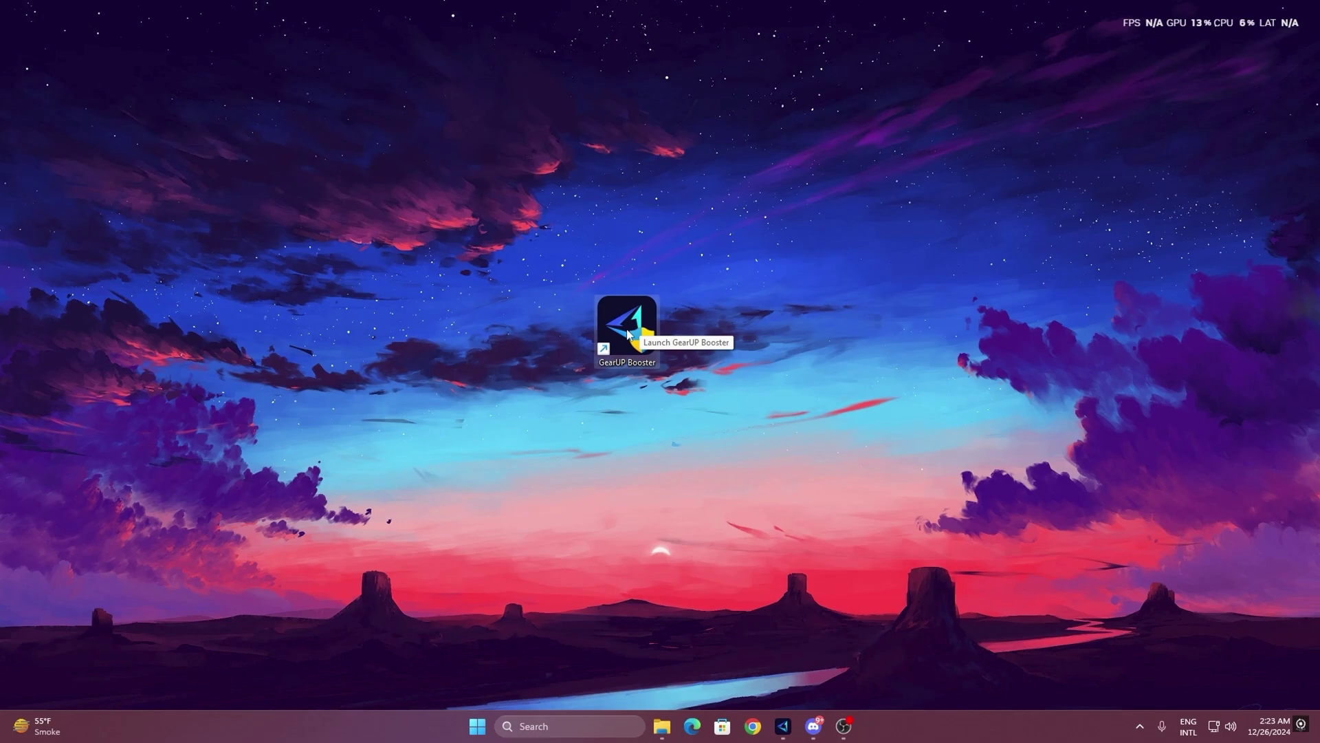
Launch GearUP Booster, check the account profile and Games catalogue, then return Home
double_click(627, 334)
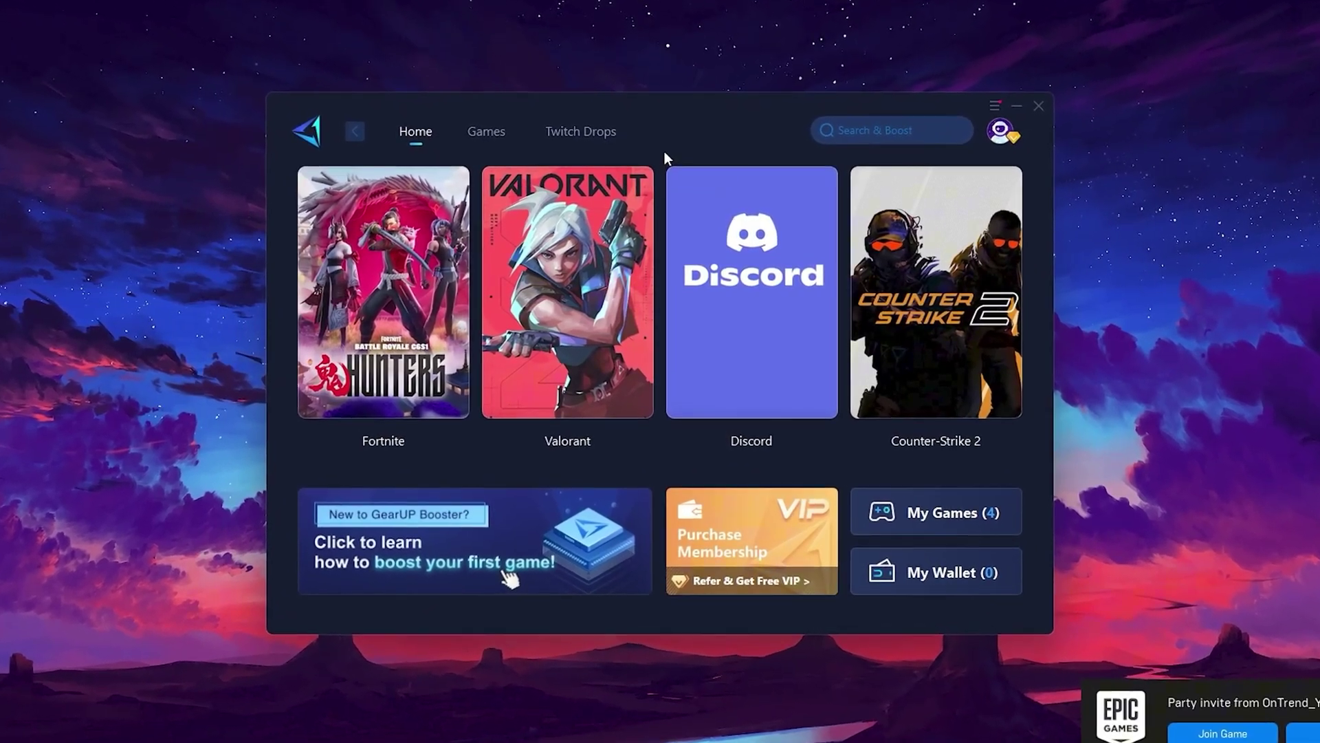
left_click(995, 138)
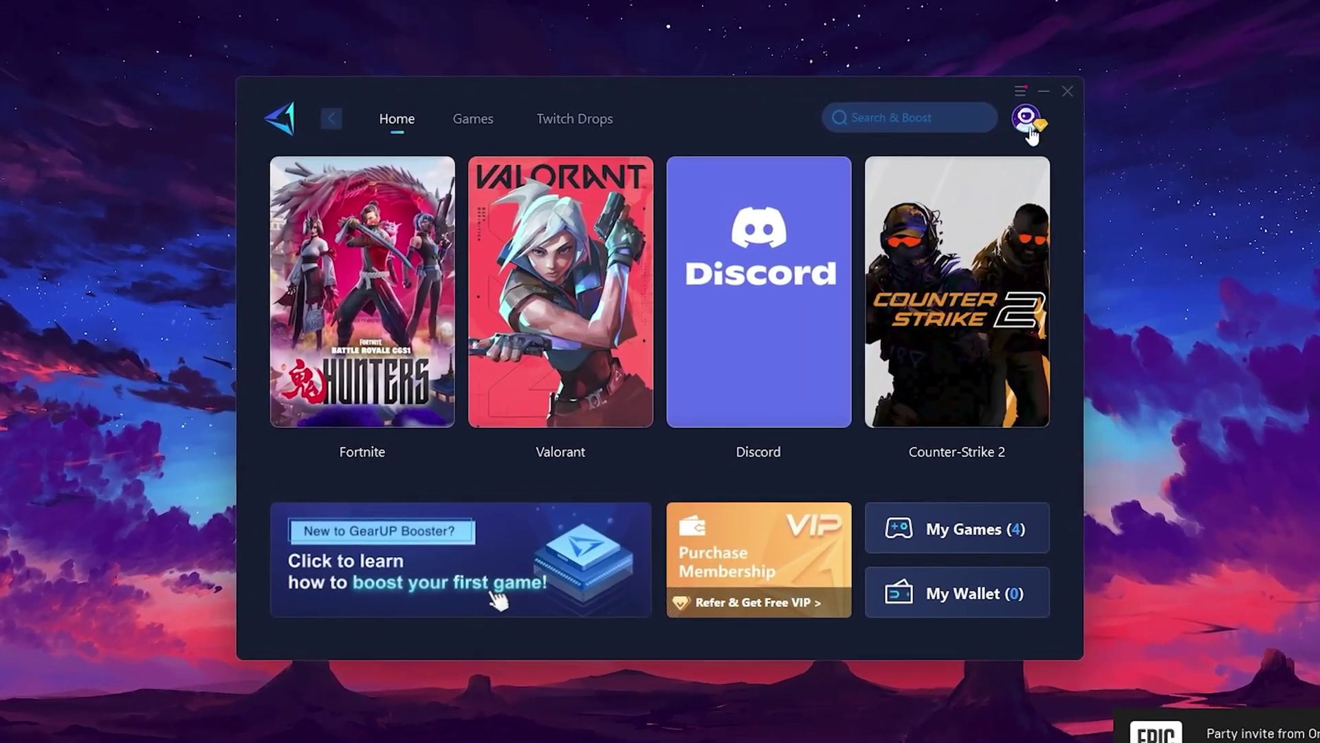
mouse_move(1023, 123)
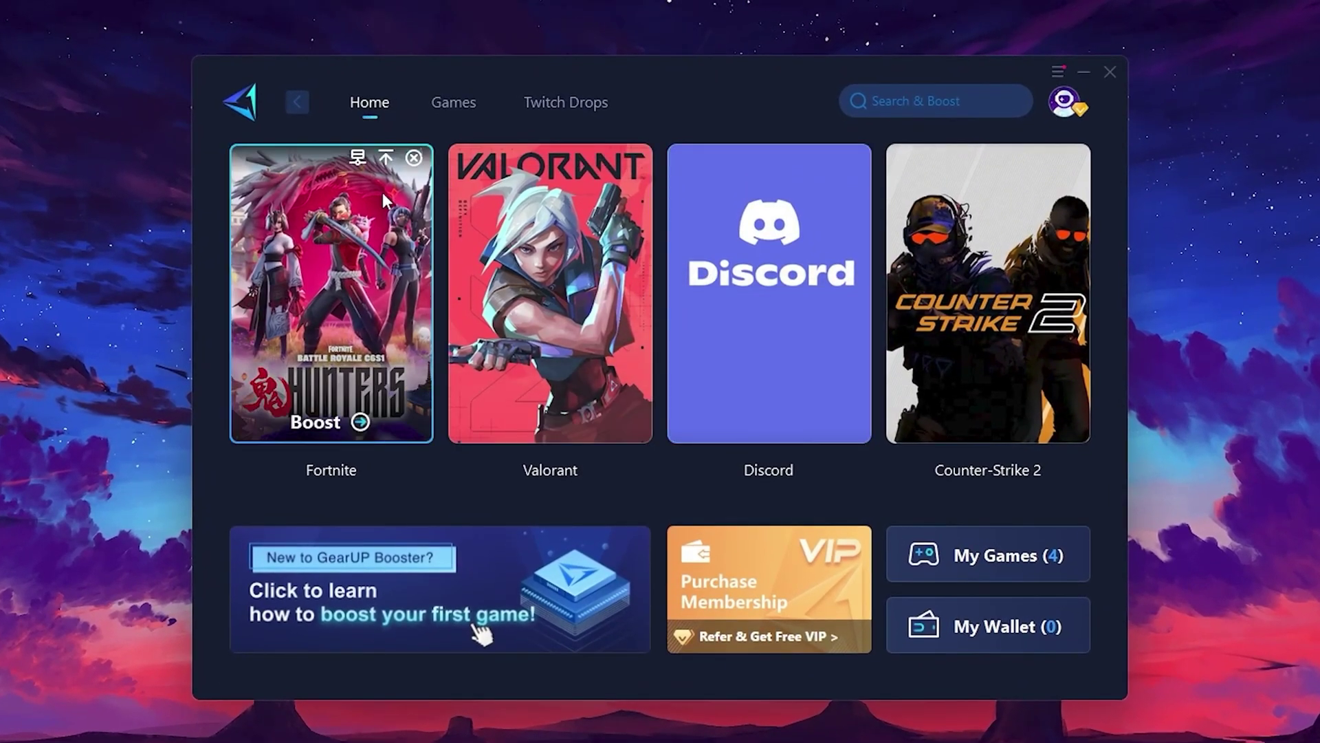
mouse_move(1005, 268)
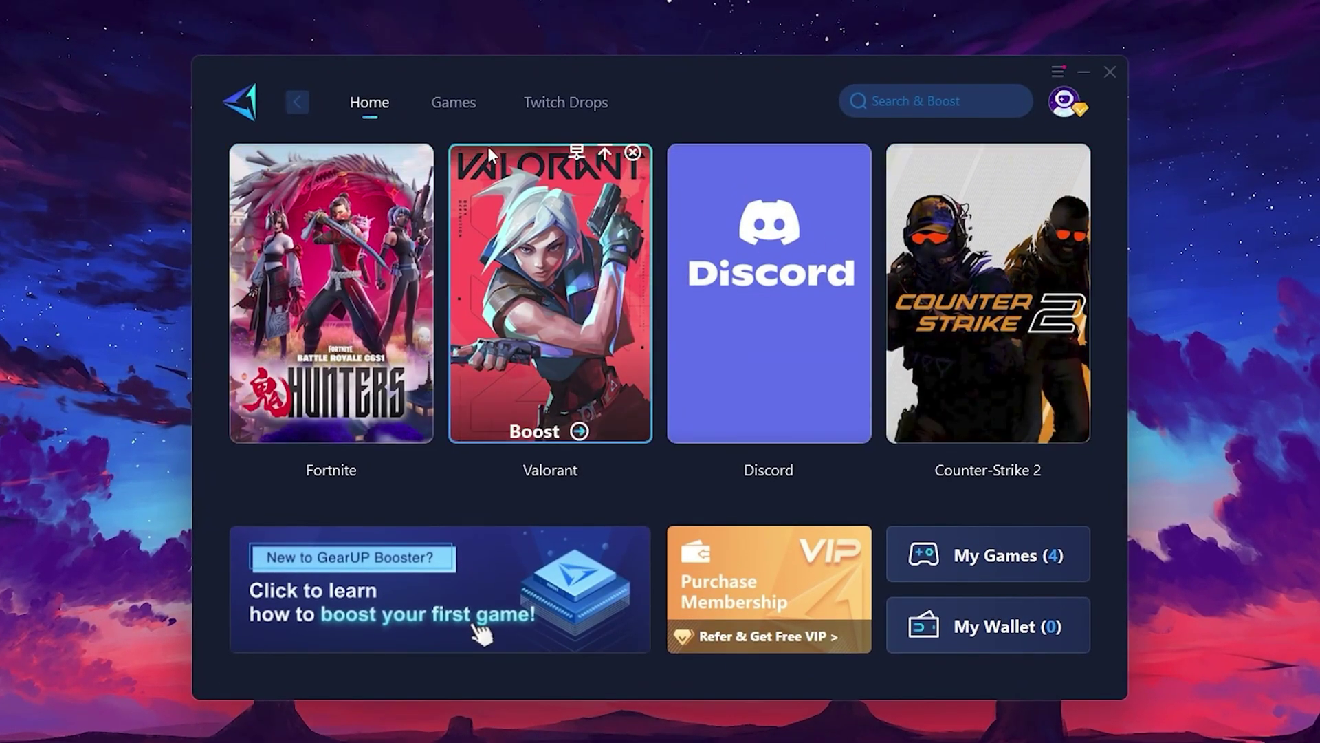
left_click(452, 107)
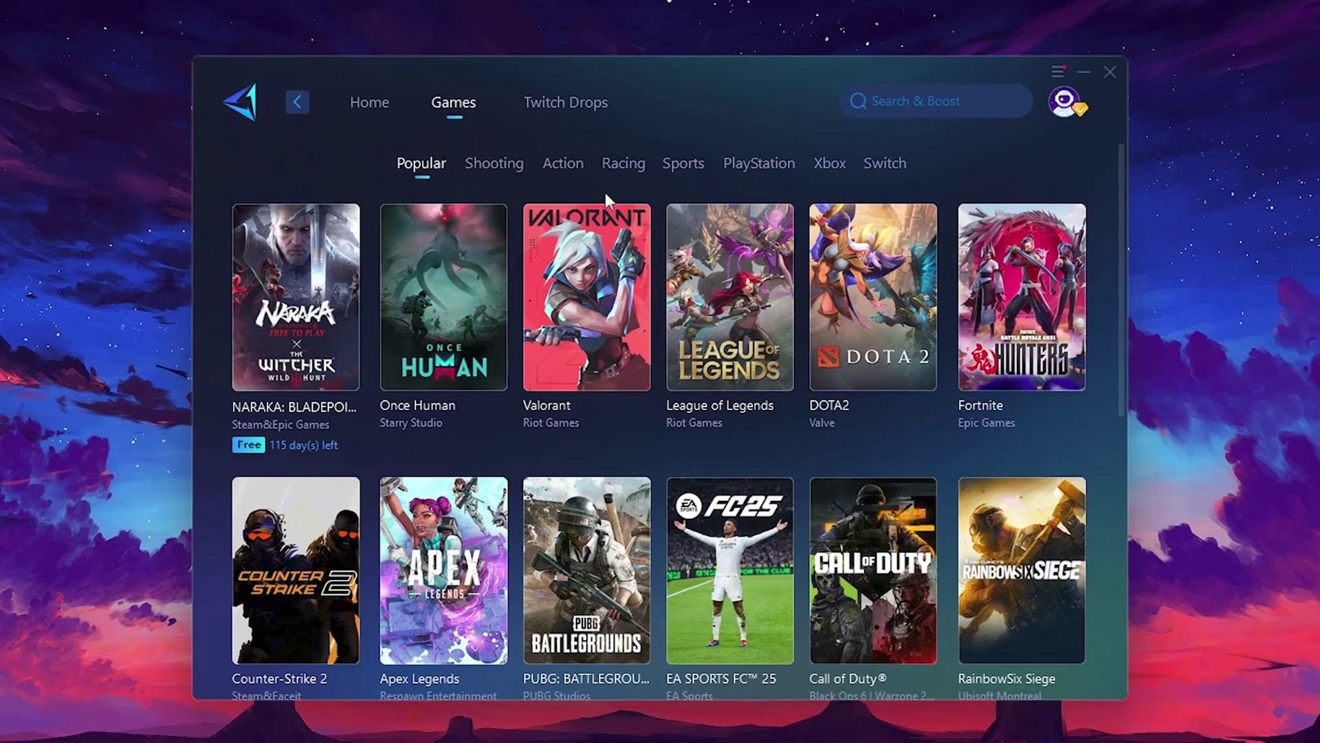
mouse_move(907, 238)
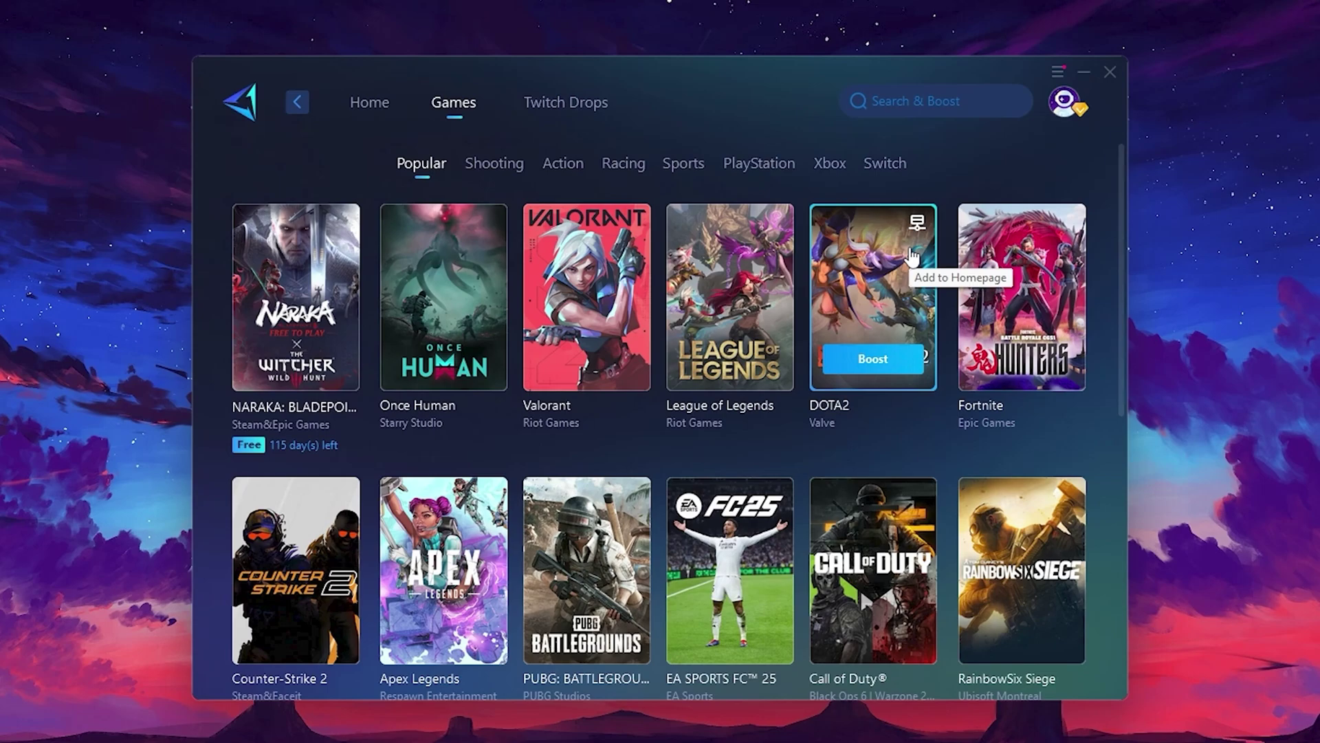
left_click(372, 117)
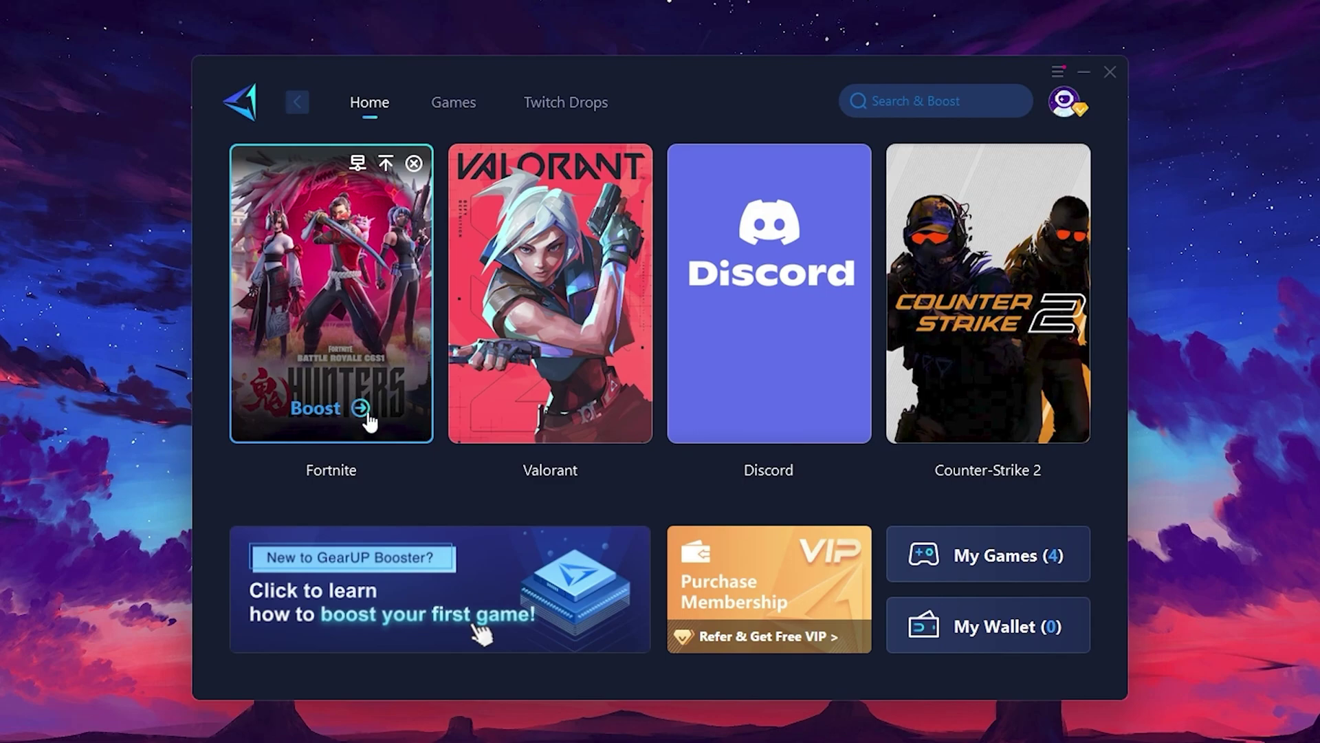
Start boosting Fortnite and review the server region list, keeping Middle East selected
left_click(318, 411)
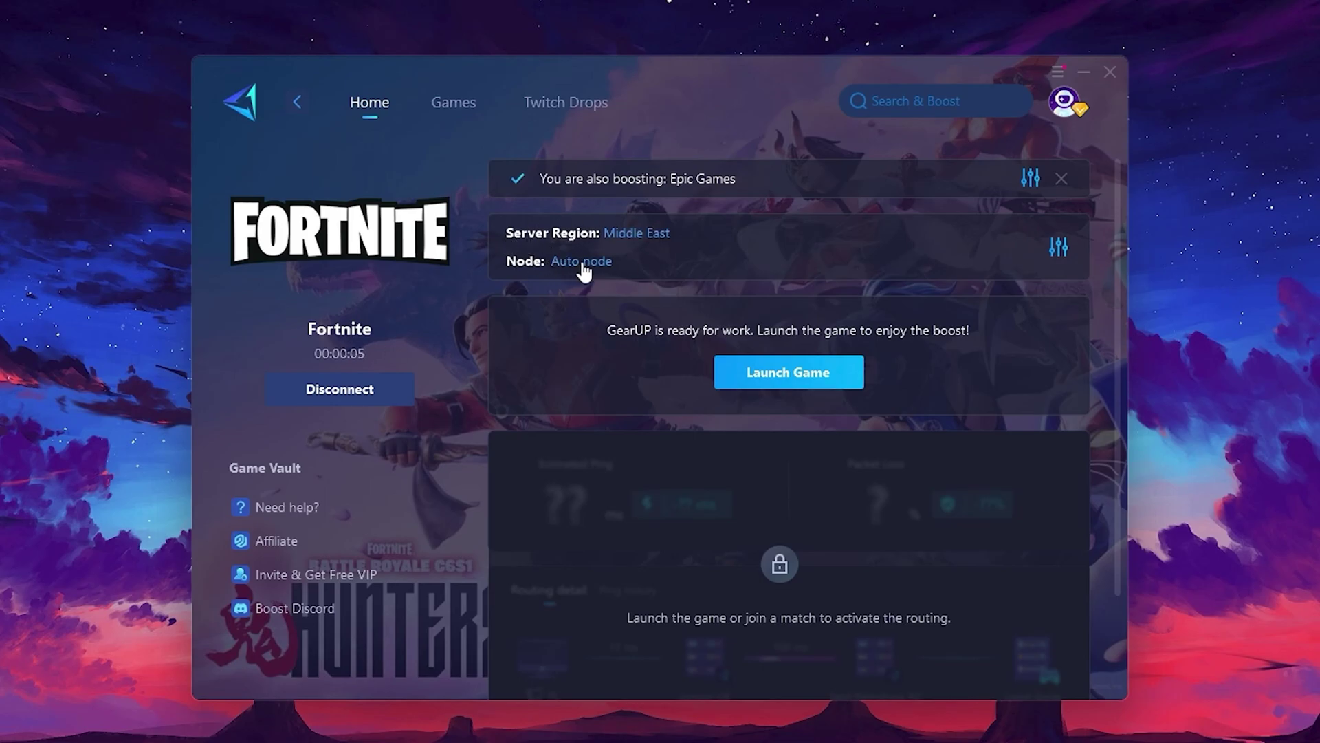
left_click(640, 234)
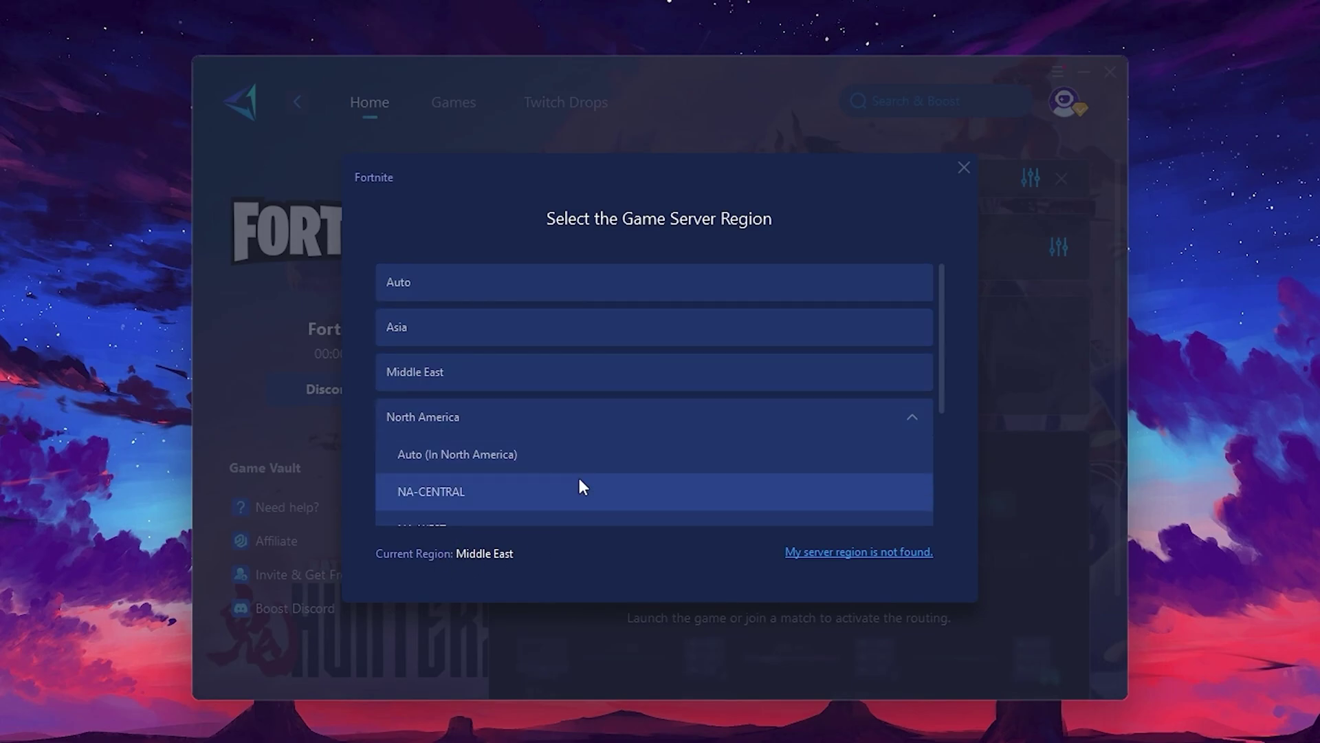
scroll(609, 414, "down", 1)
scroll(612, 418, "up", 1)
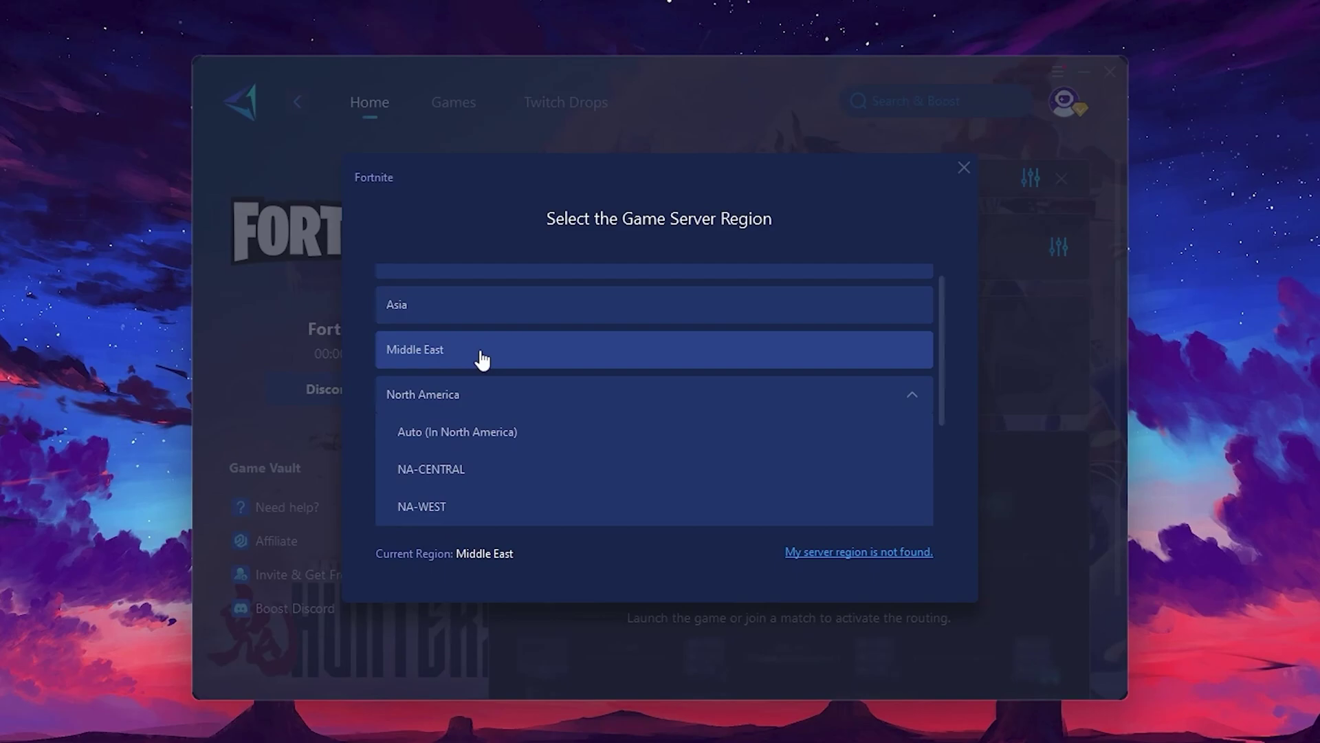
Confirm Middle East with the Auto node and close the Select Node list unchanged
left_click(963, 167)
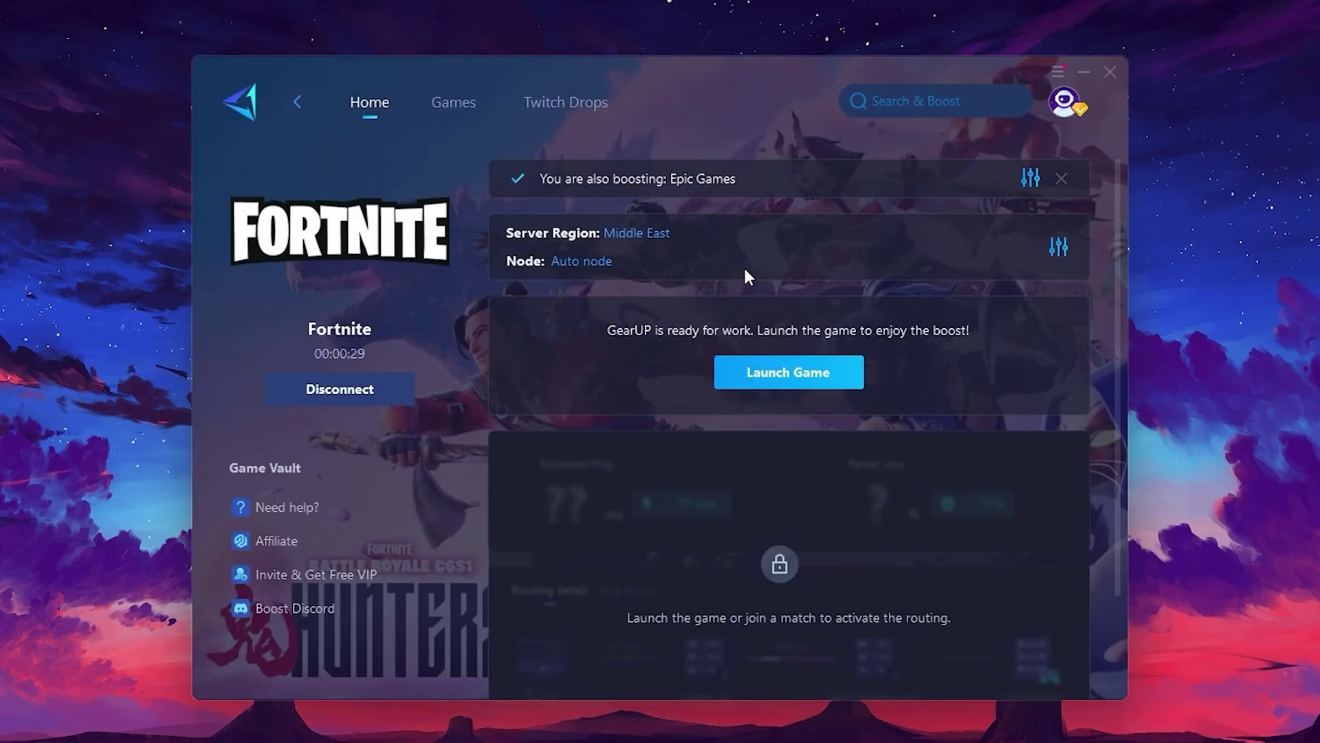
left_click(579, 262)
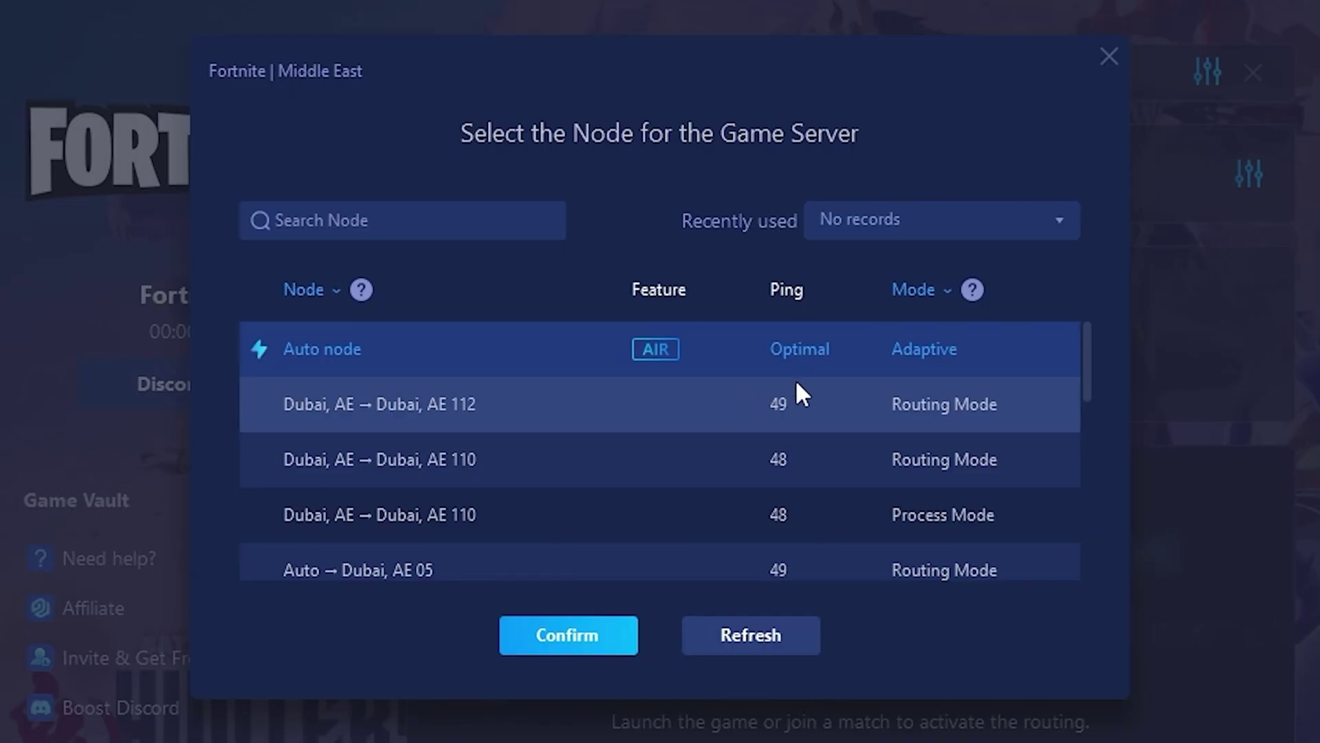
scroll(701, 389, "down", 2)
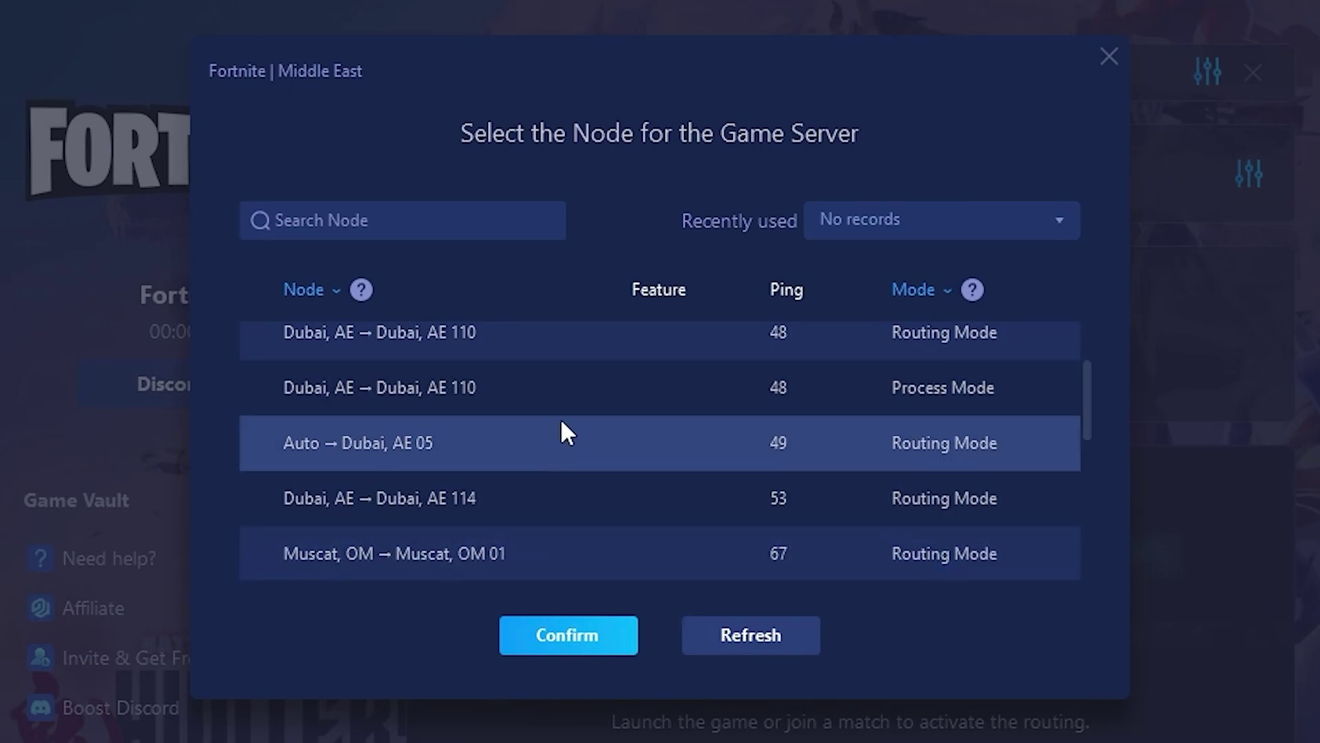
scroll(826, 453, "up", 2)
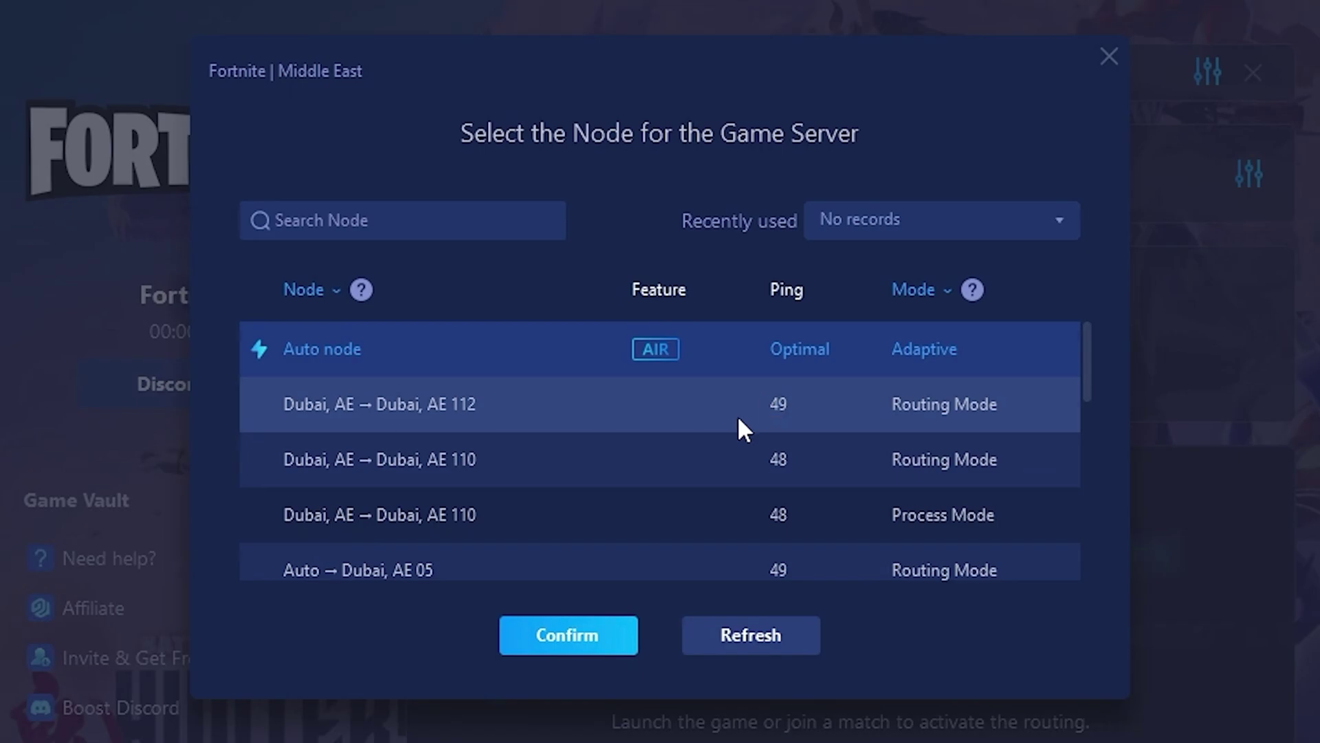
left_click(1110, 58)
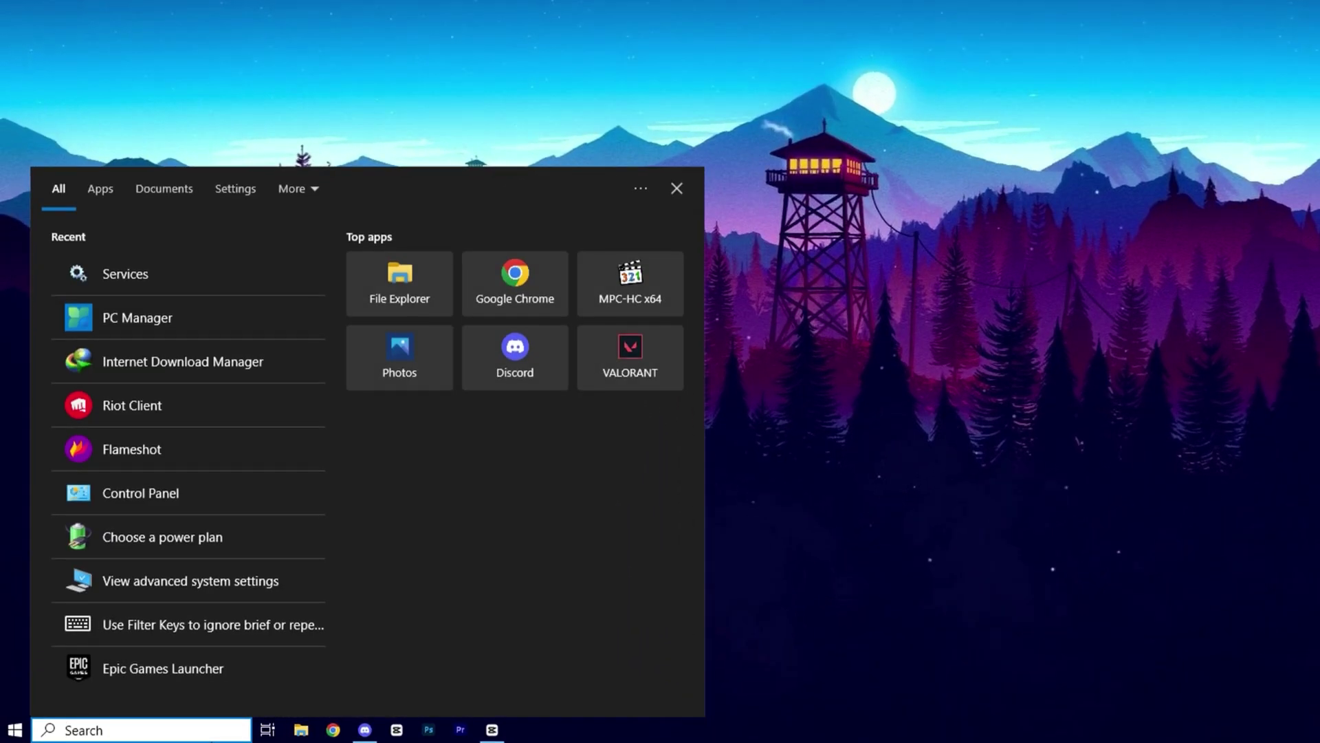
Search 'adv' to reach System Properties and open the Advanced page of Performance Options
type("a")
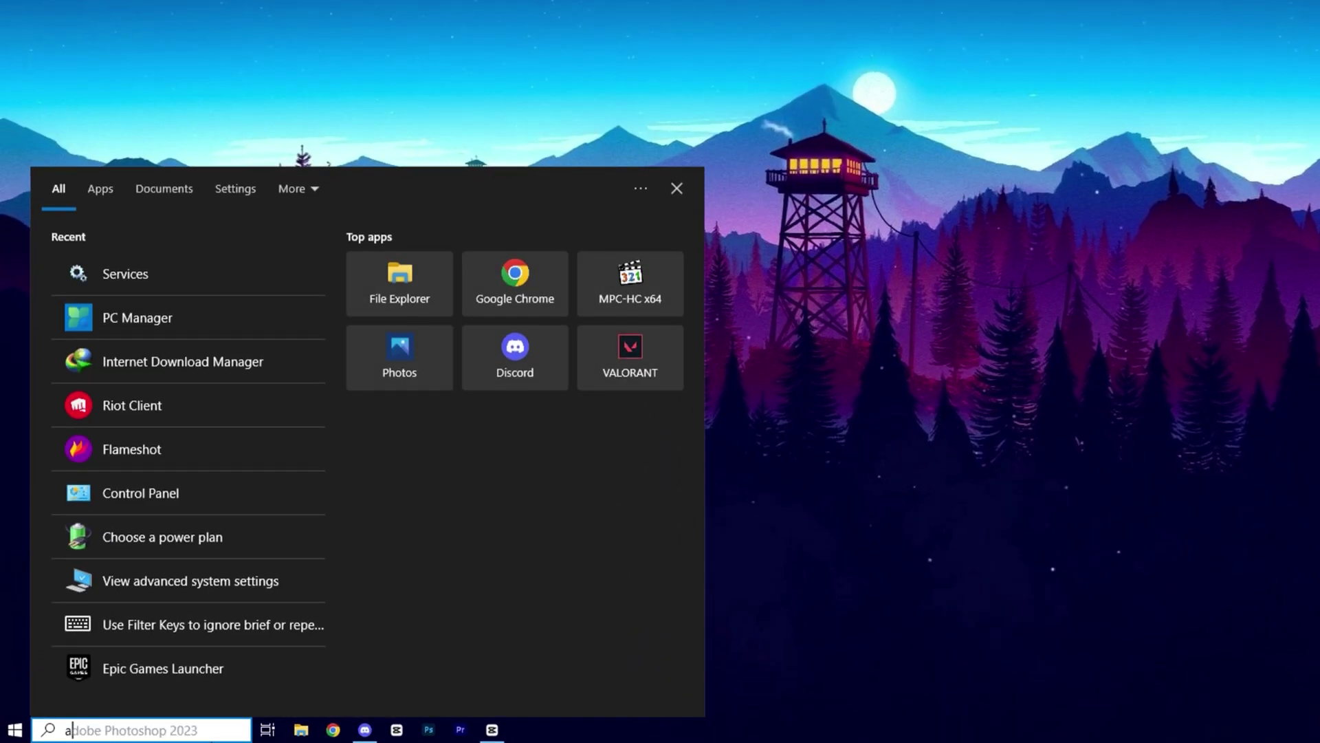
type("dv")
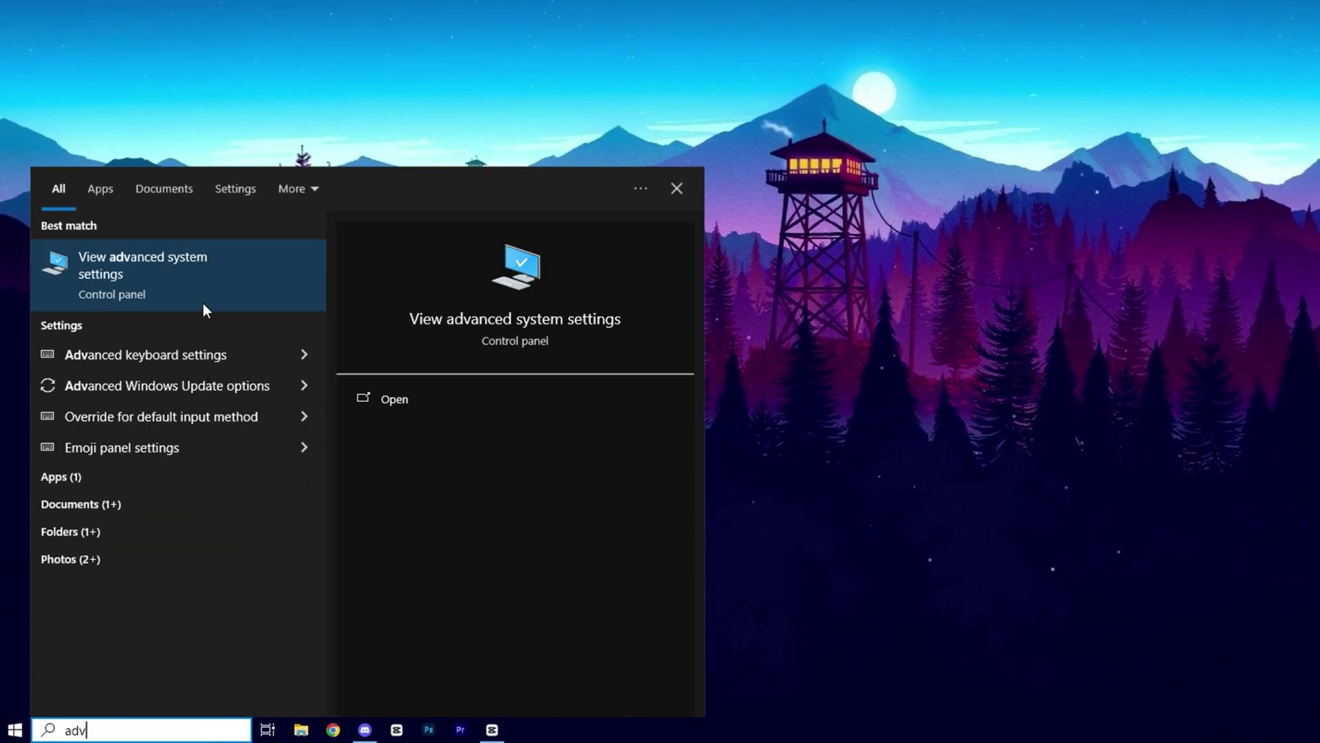
left_click(192, 279)
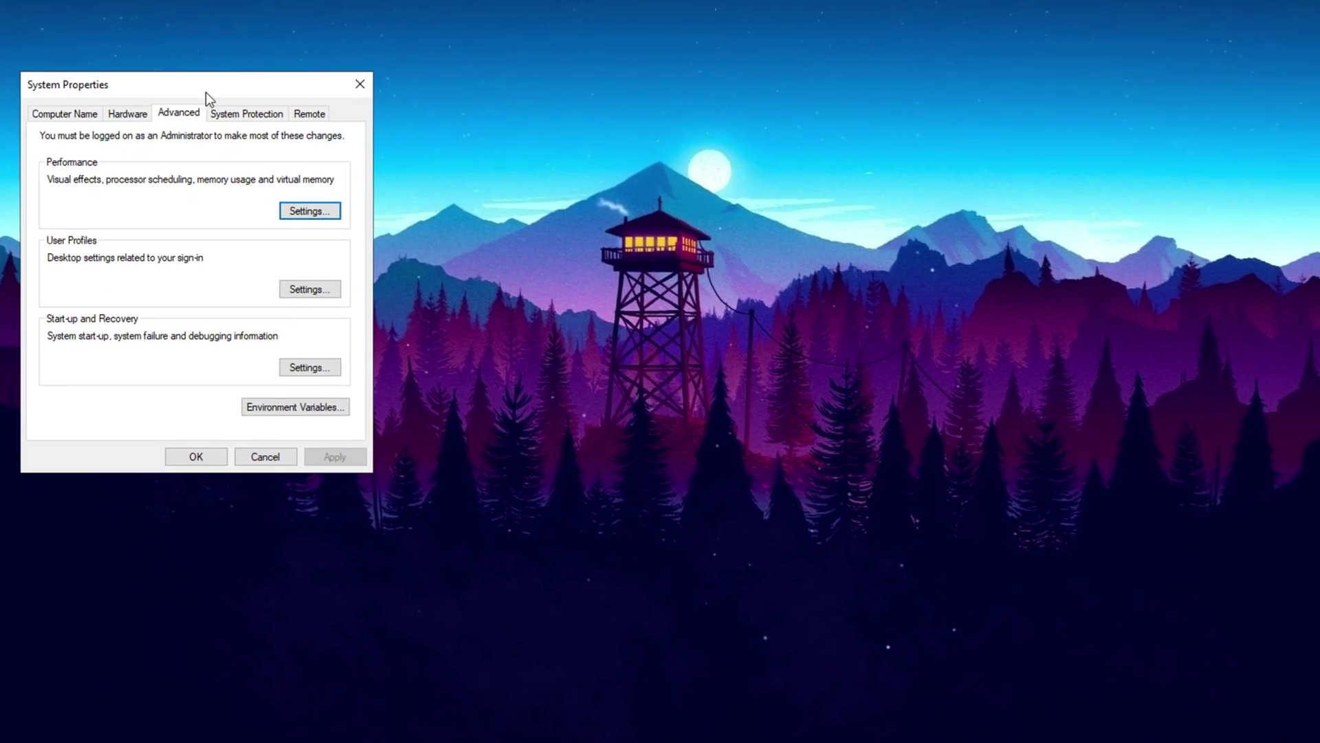
left_click_drag(206, 92, 669, 117)
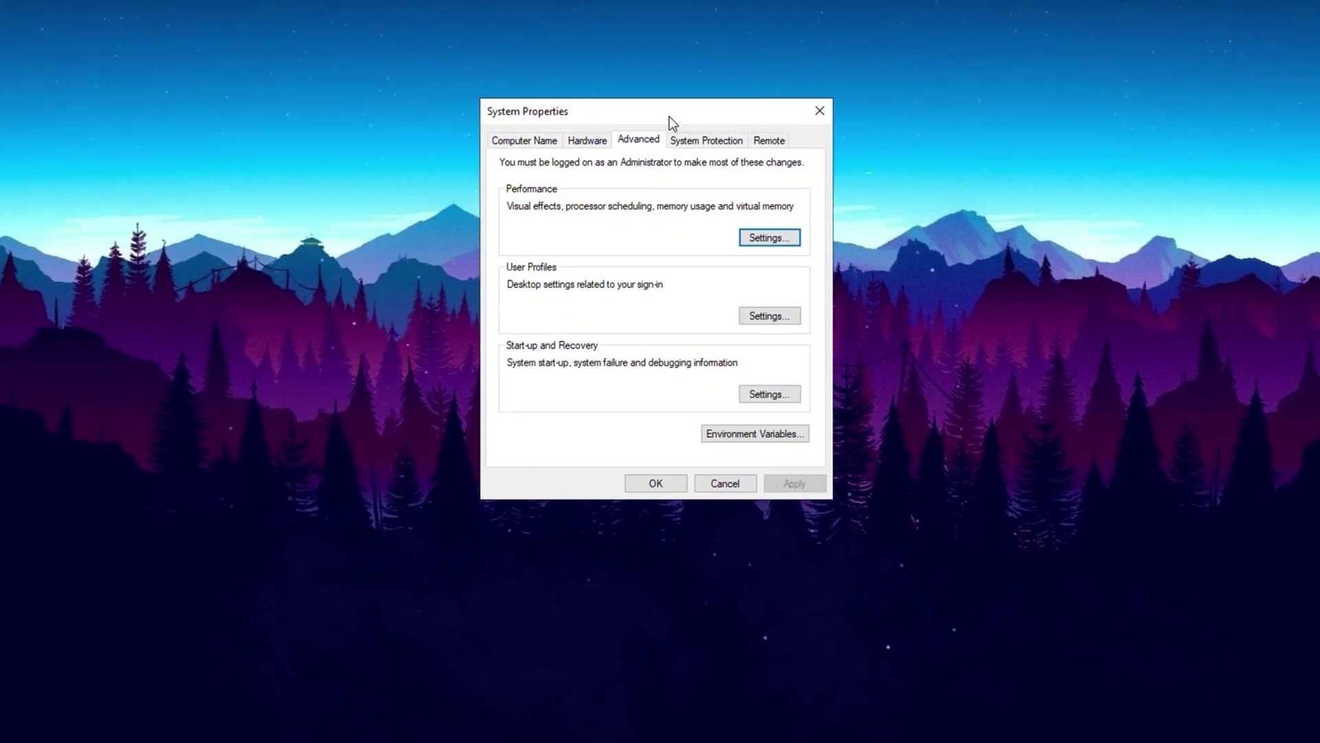
left_click(754, 245)
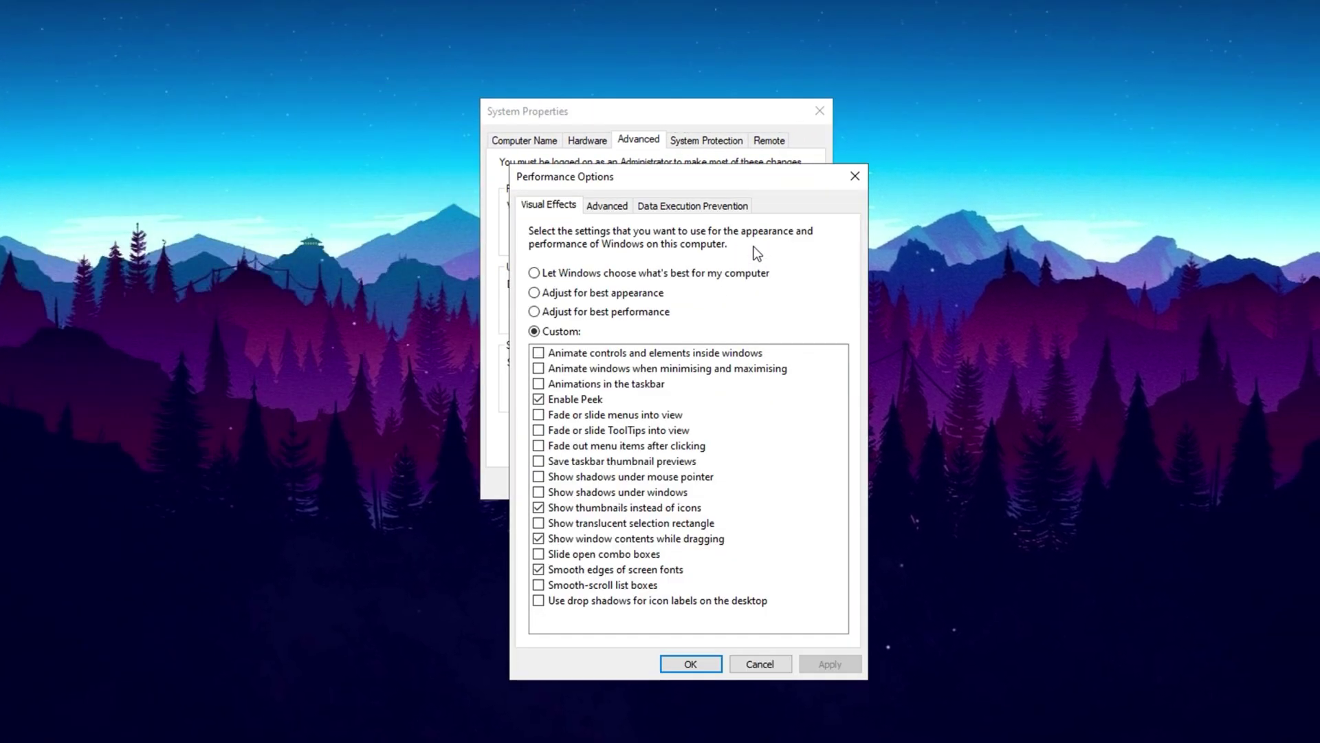
left_click(605, 207)
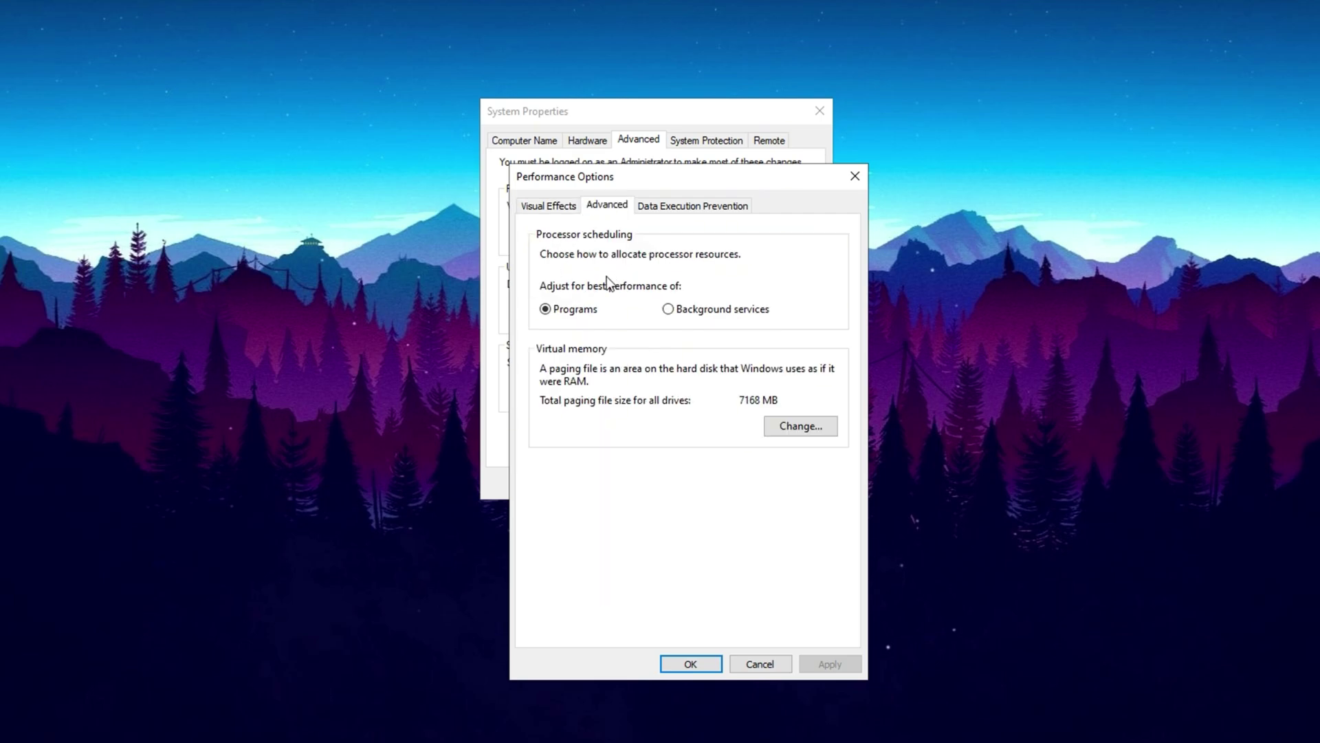
Open Virtual Memory and select drive C:'s current 1361 MB initial size
left_click(794, 429)
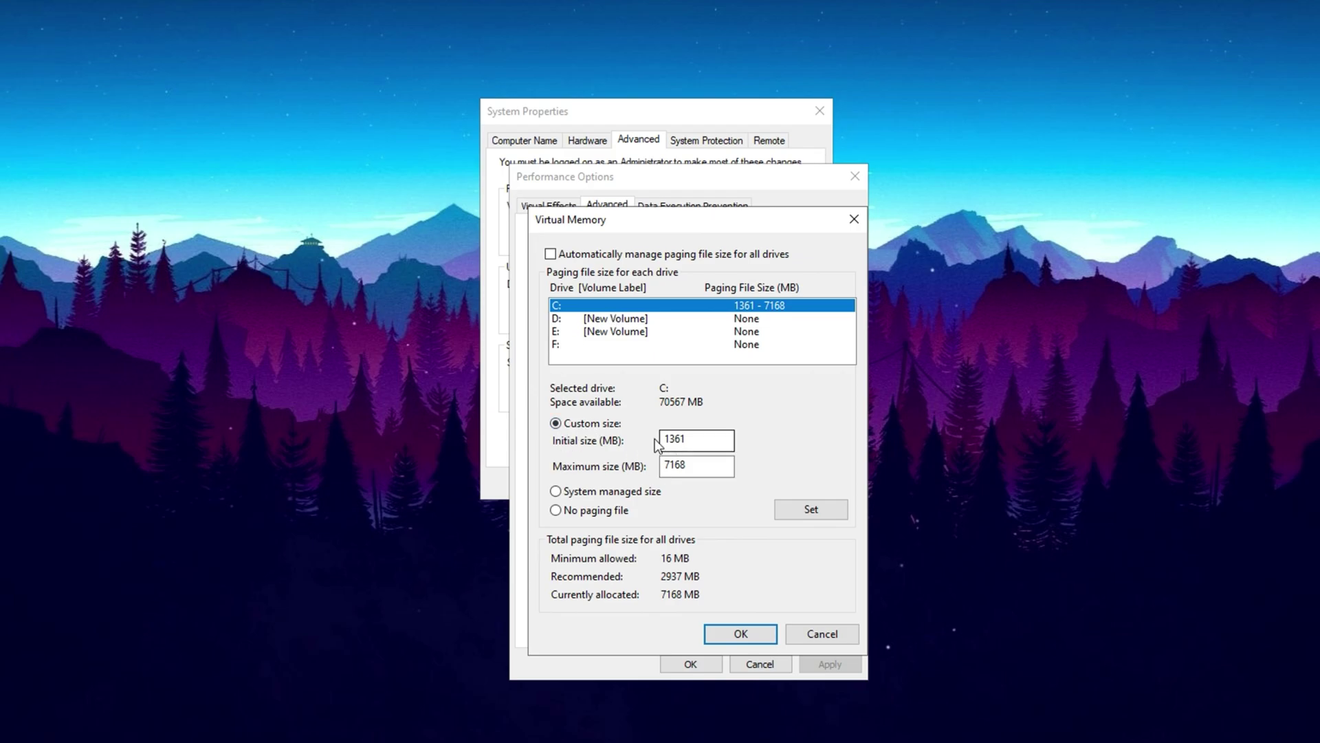
double_click(695, 444)
Launch Calculator from Windows search and move it beside the virtual memory settings
key("super")
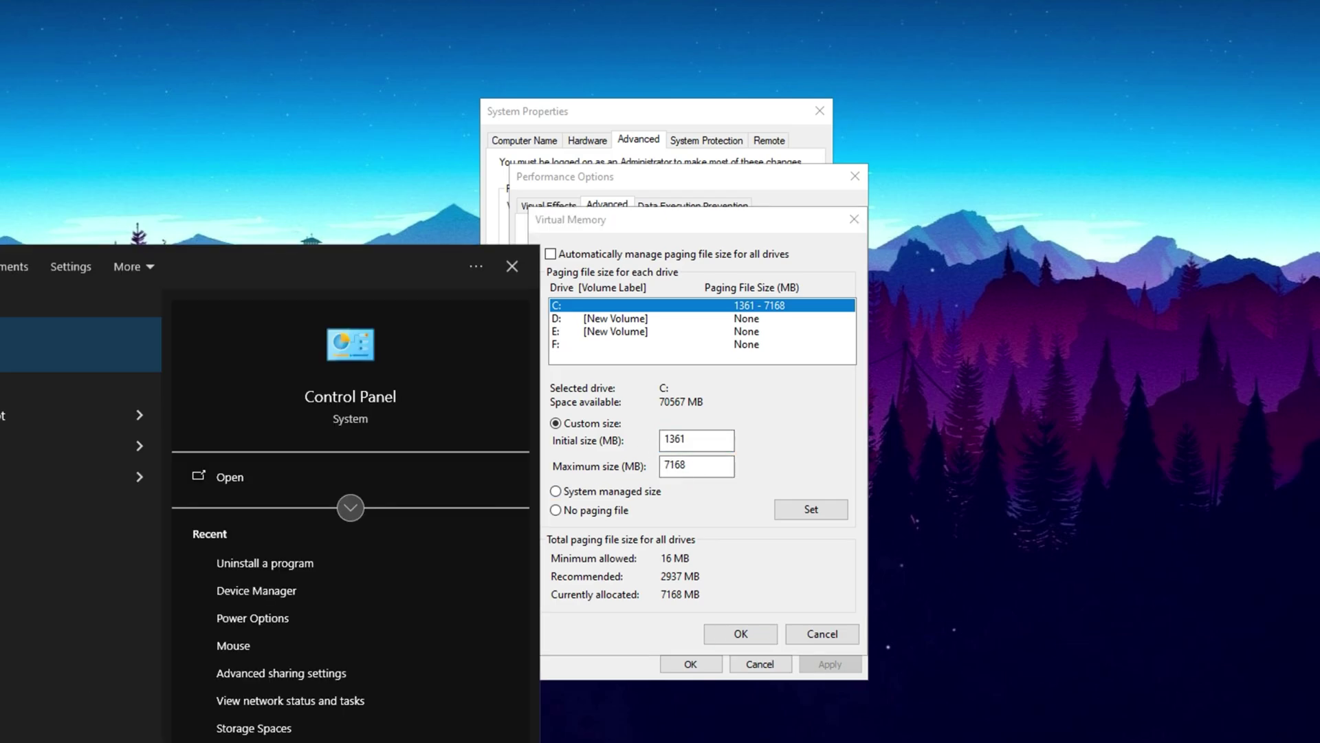
type("alc")
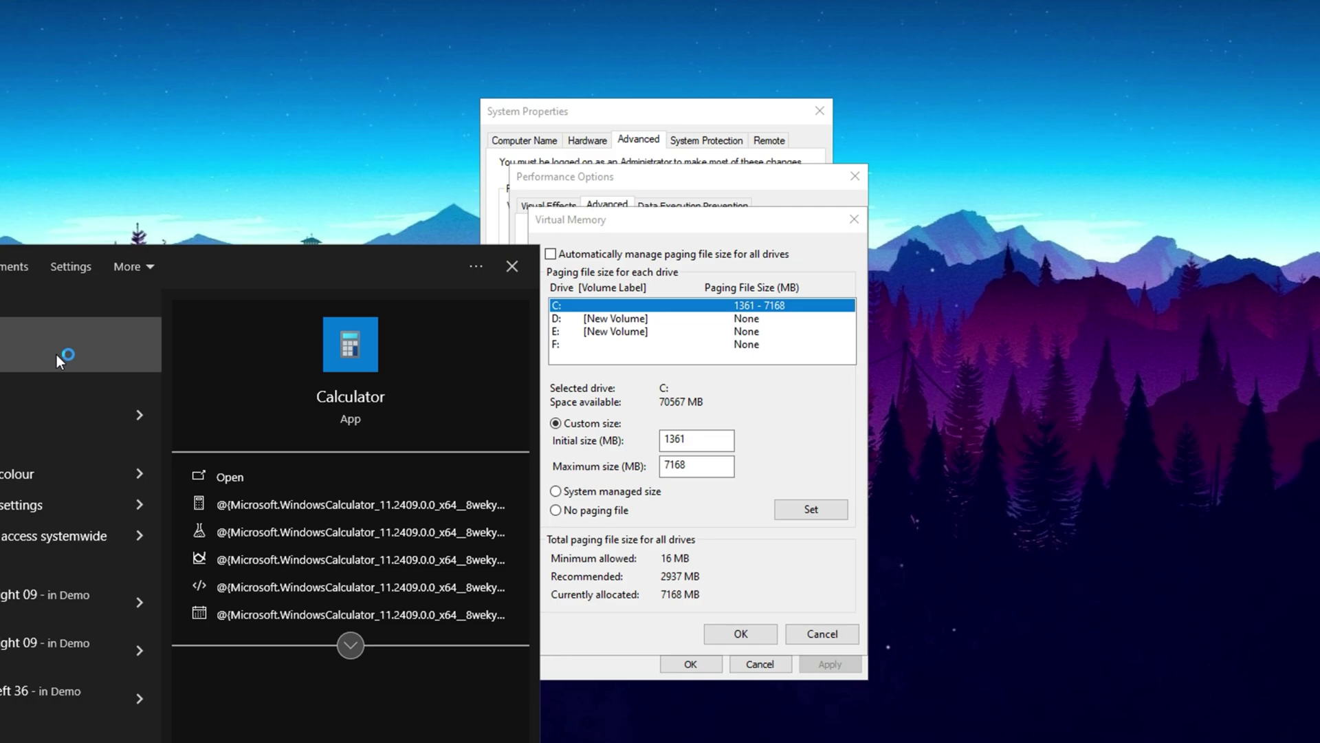
left_click(58, 361)
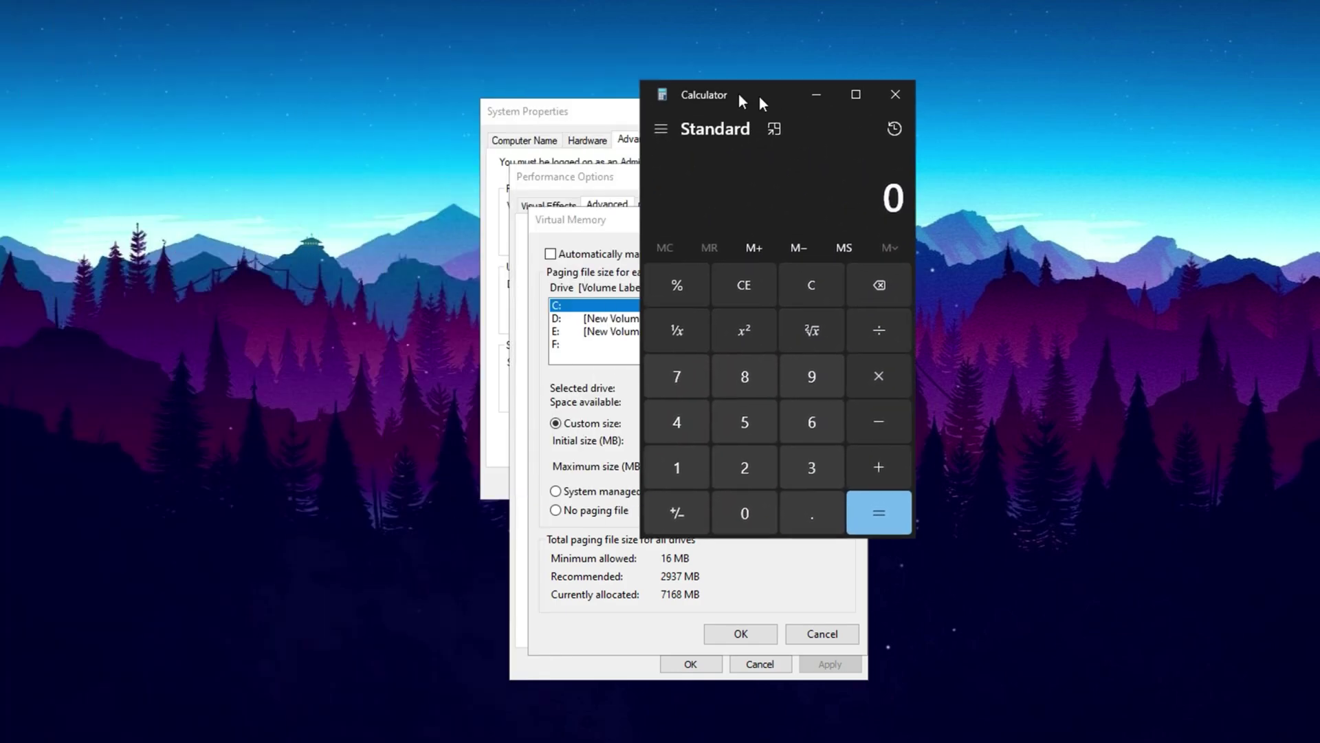
left_click_drag(740, 97, 964, 179)
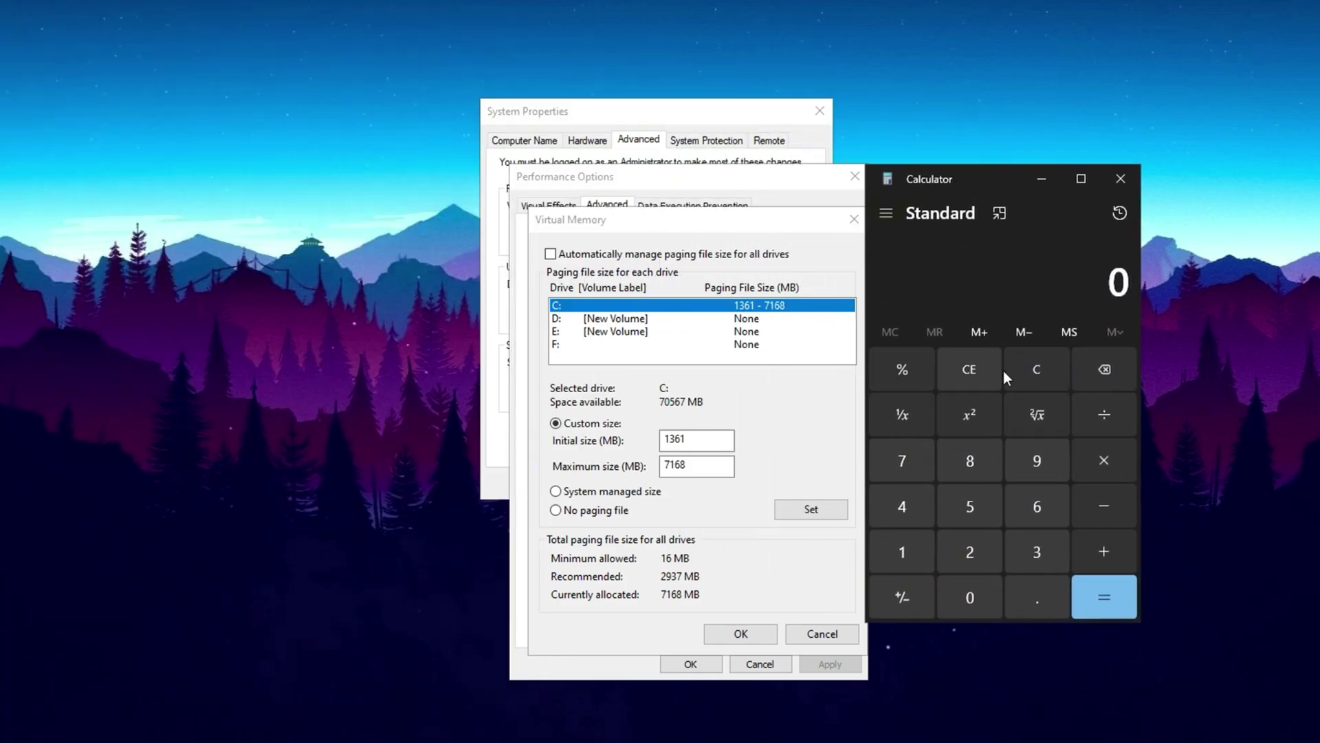
Calculate 16 × 1024 to get 16,384
left_click(919, 554)
left_click(1021, 508)
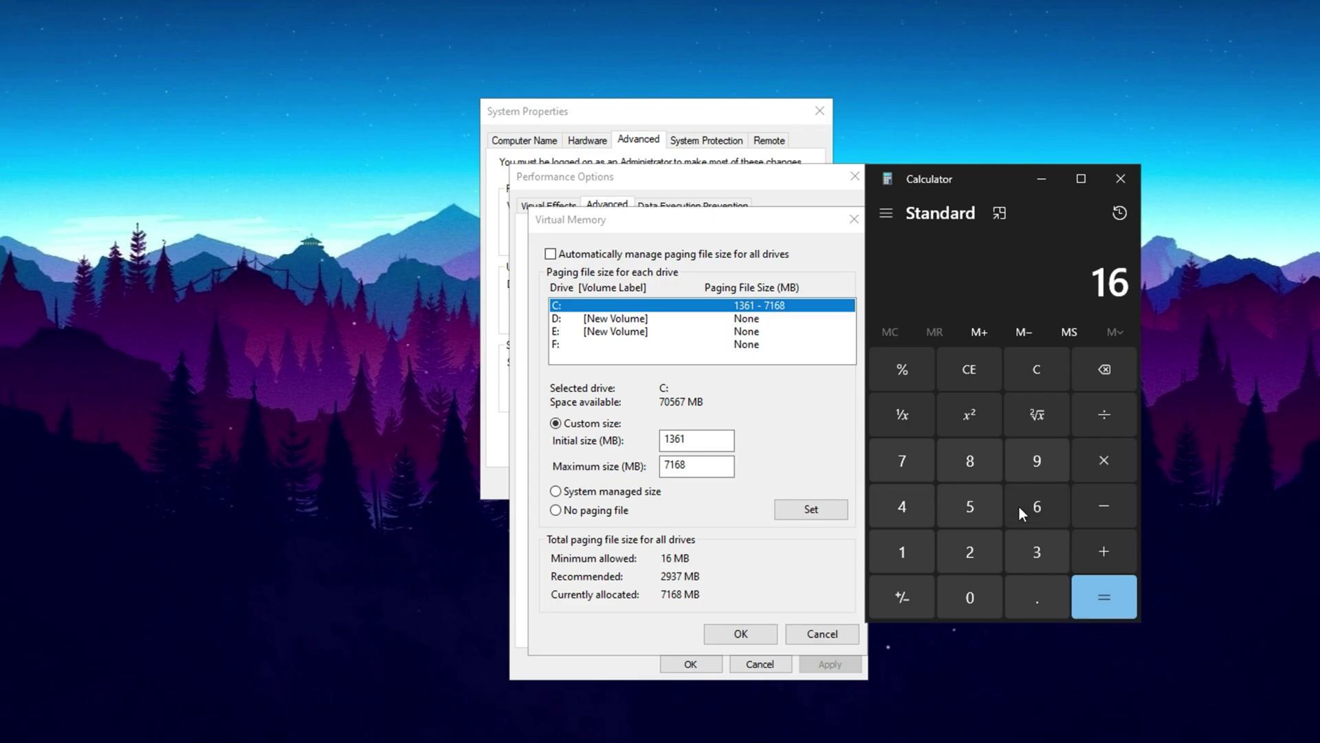
left_click(1096, 459)
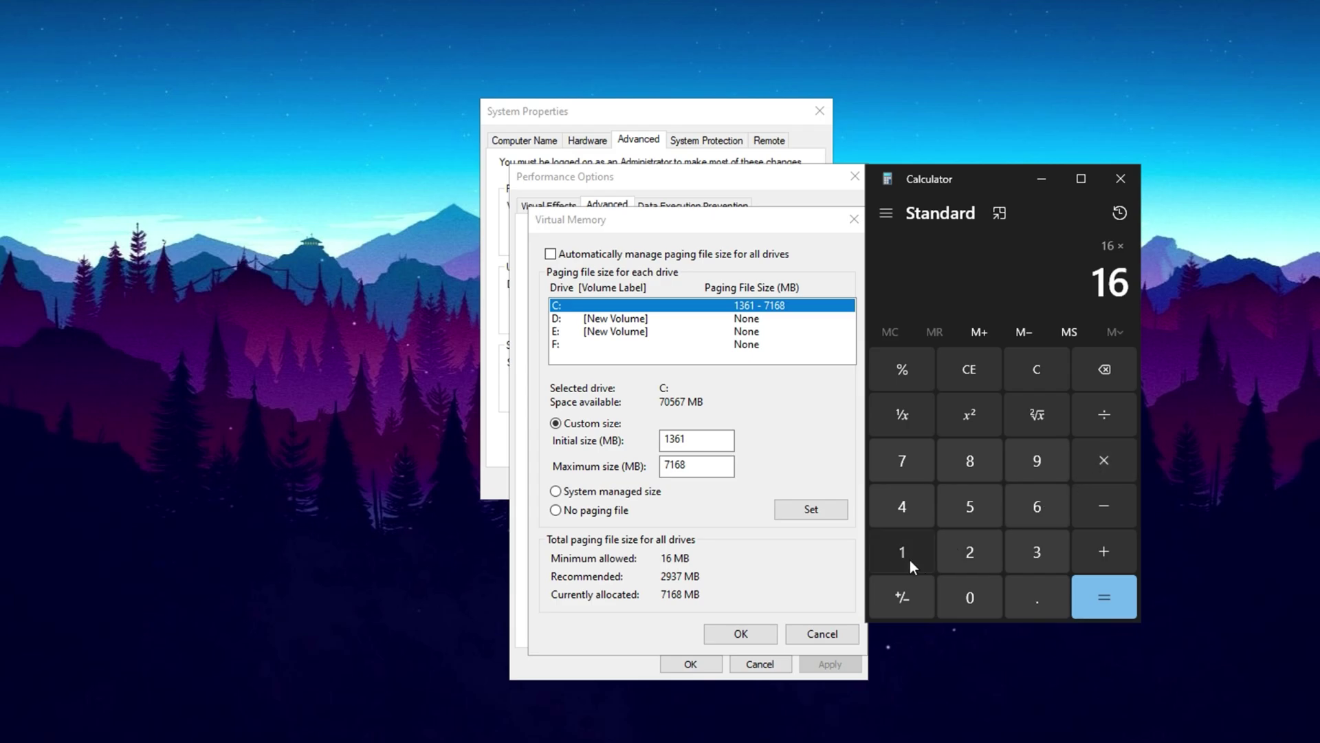
left_click(909, 557)
left_click(972, 593)
left_click(966, 550)
left_click(906, 509)
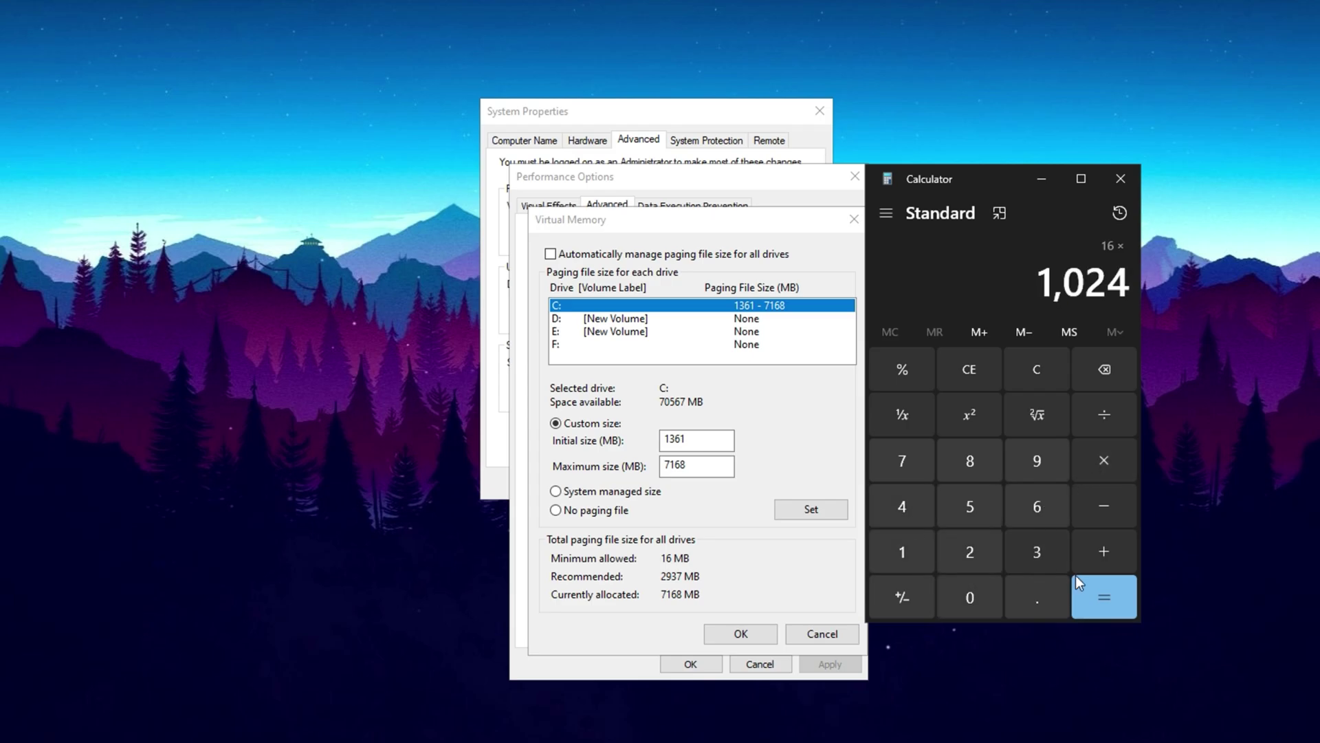
left_click(1104, 596)
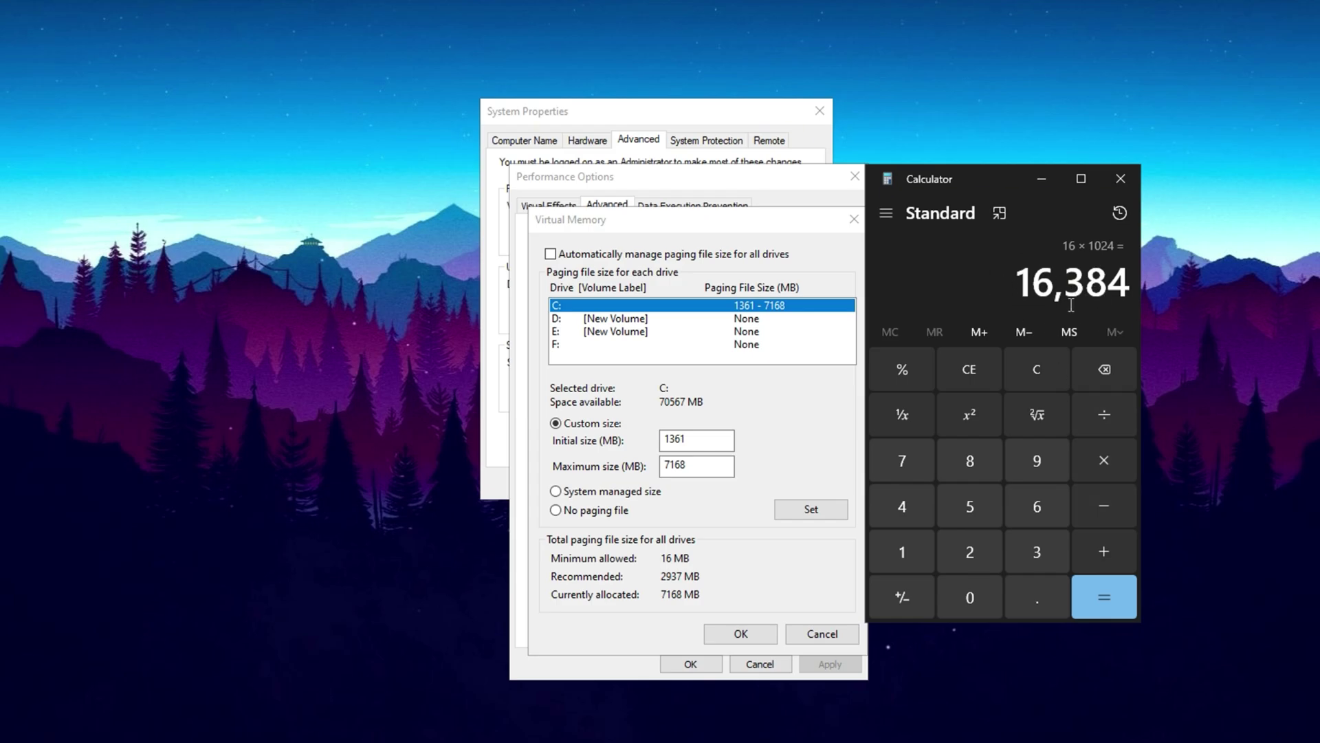
Divide 16,384 by 2 to get 8,192
left_click(1104, 416)
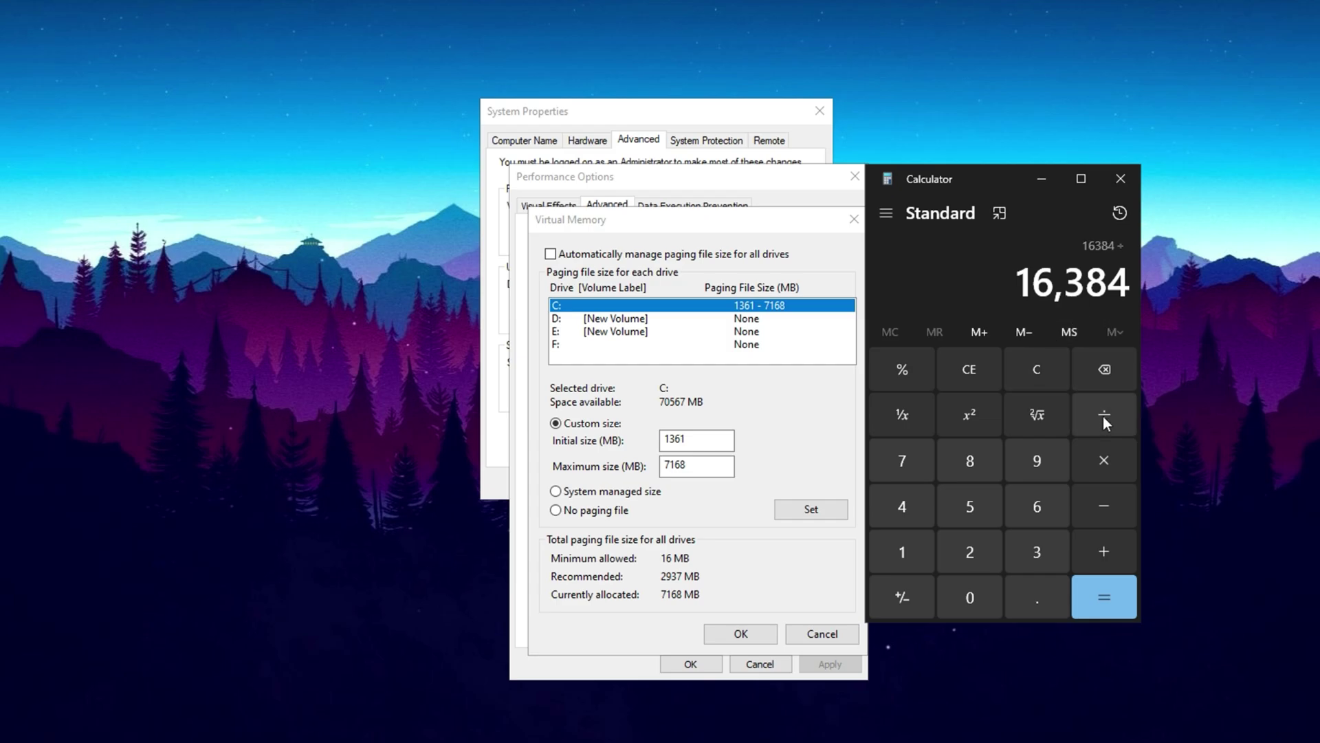
left_click(962, 559)
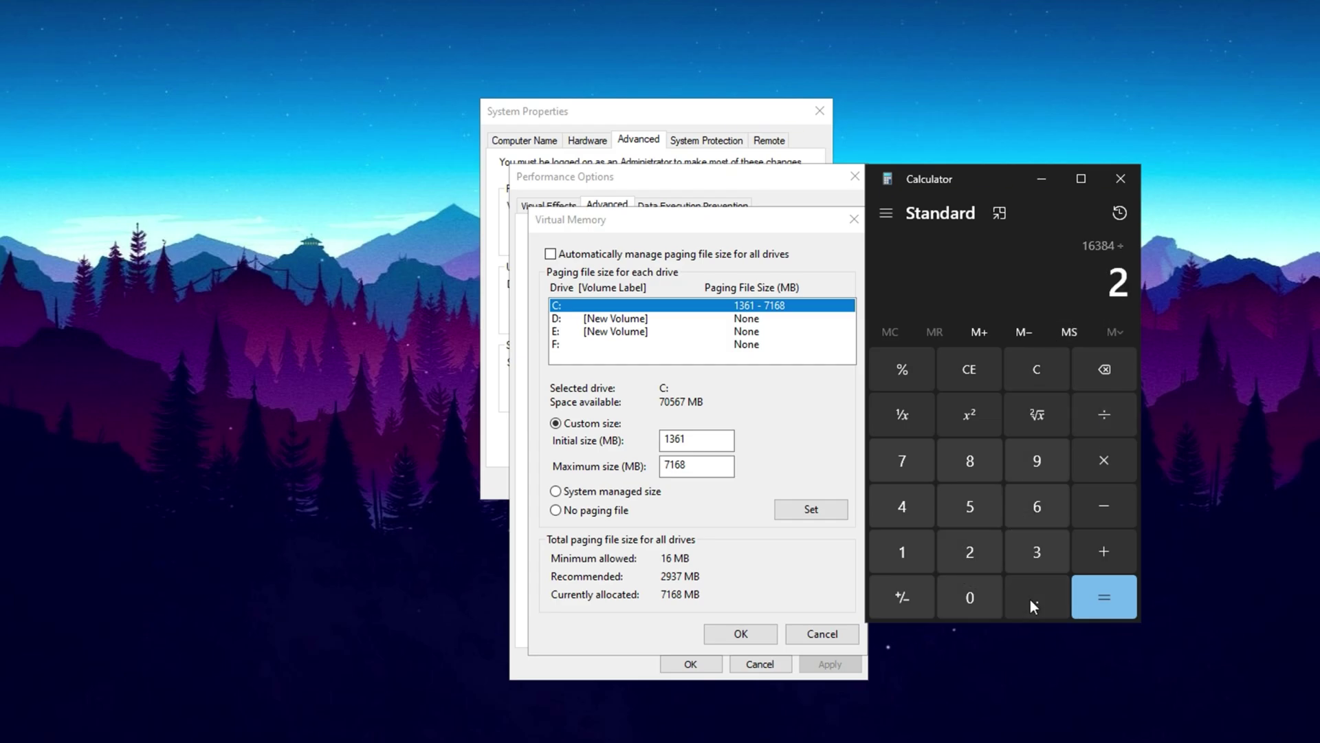
left_click(1103, 597)
Set drive C:'s maximum paging size to 8192 MB, save, and accept the restart notice
key("alt+Tab")
type("8192")
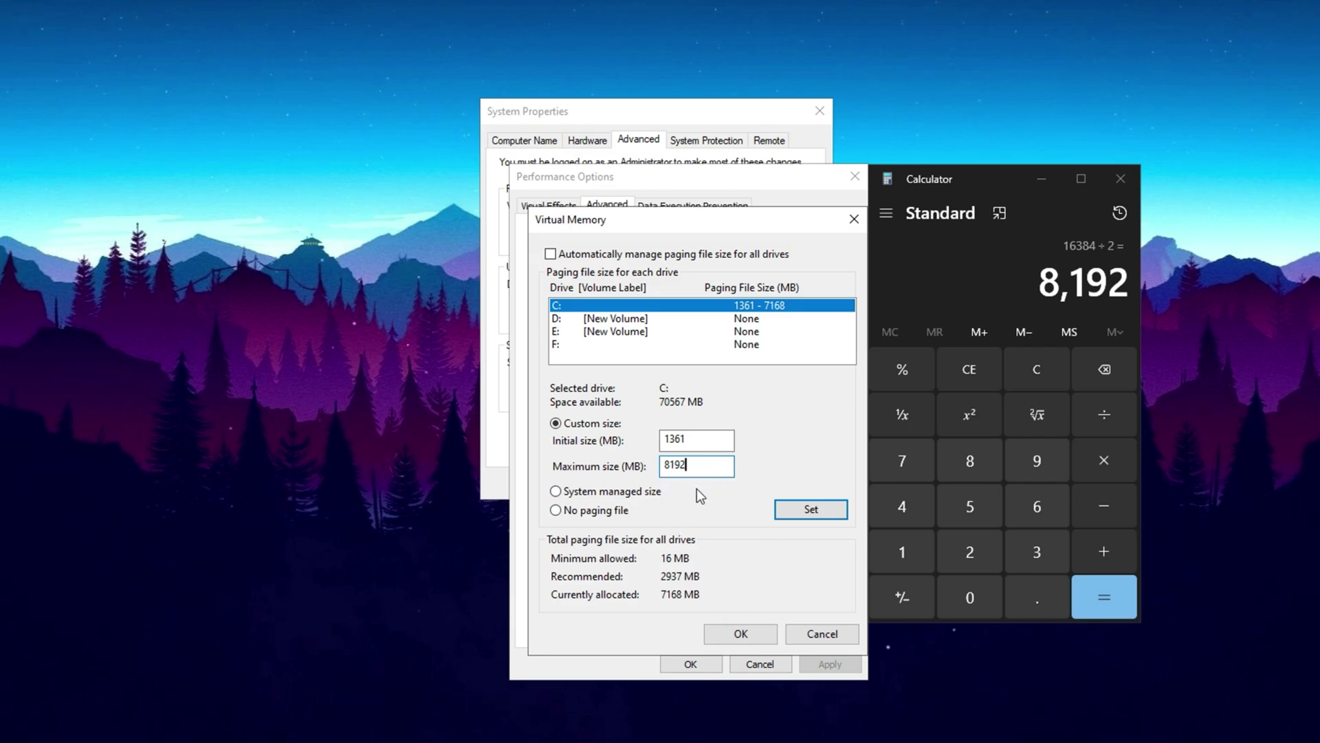
left_click(811, 515)
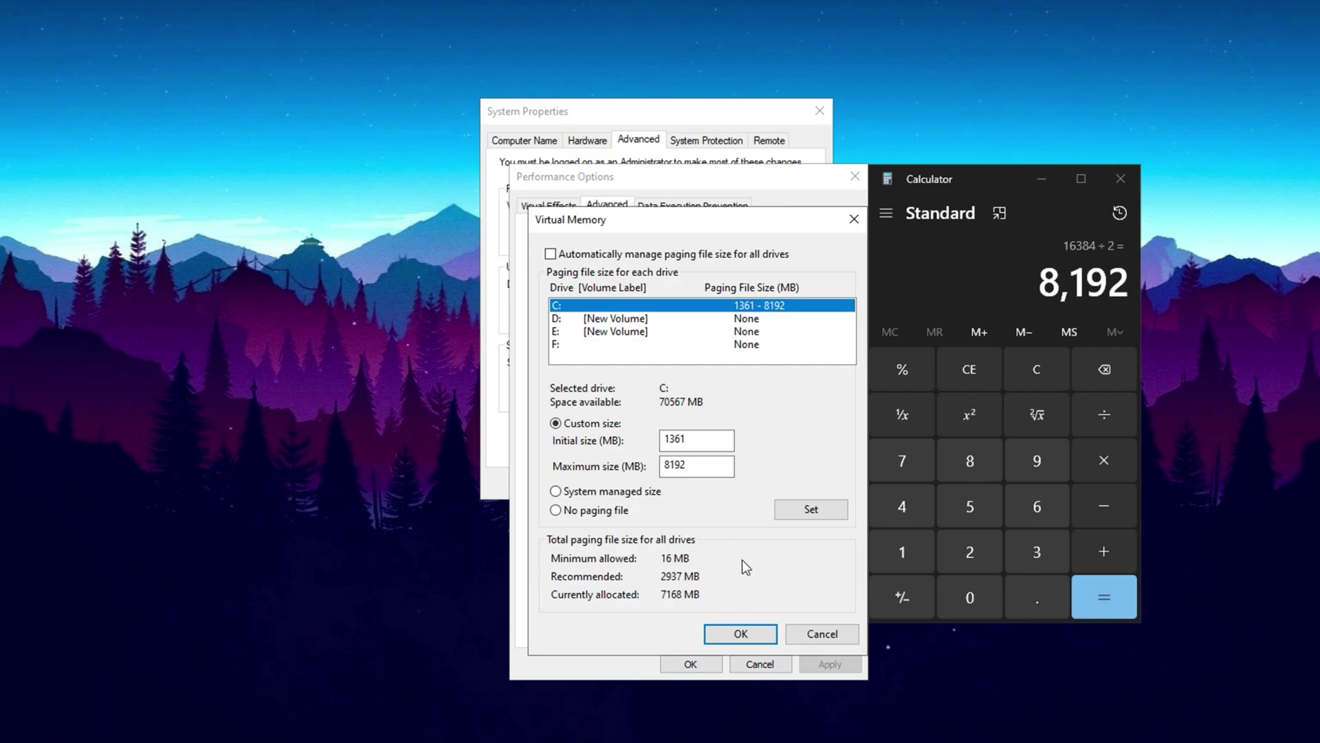
left_click(746, 635)
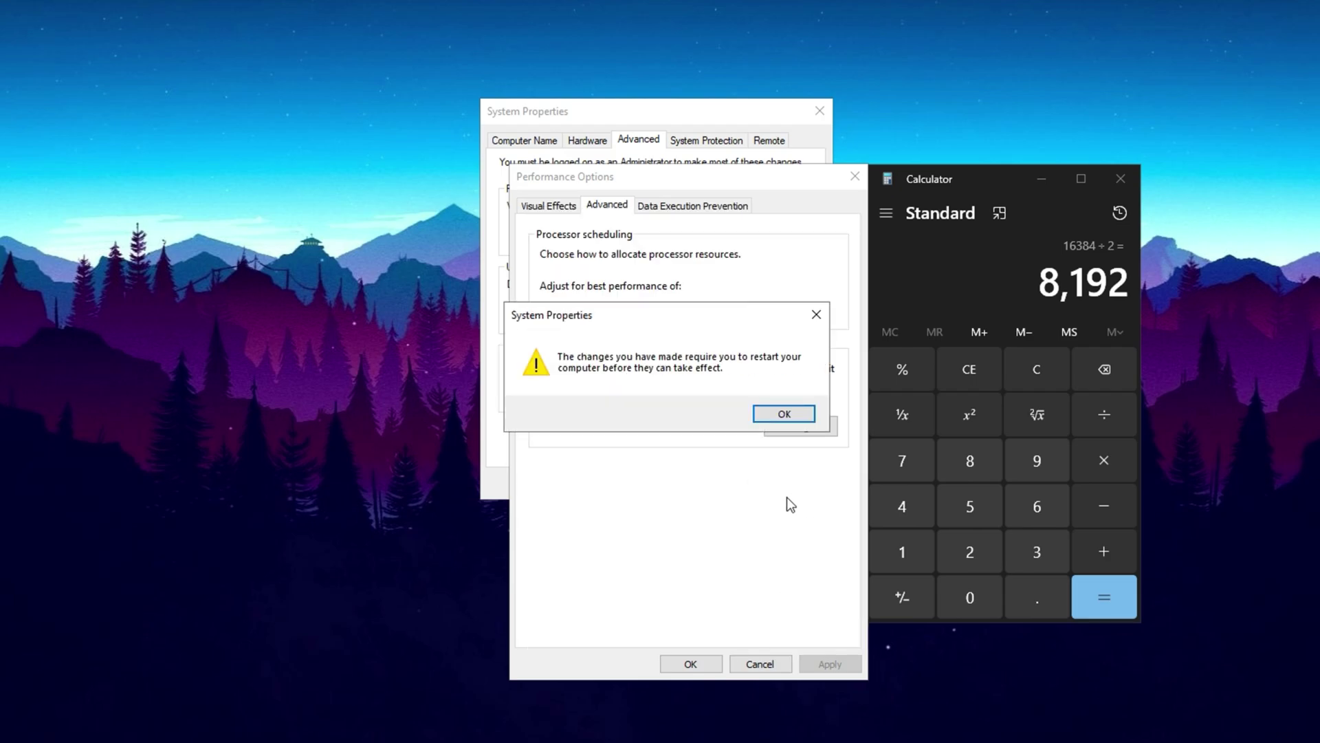
left_click(816, 314)
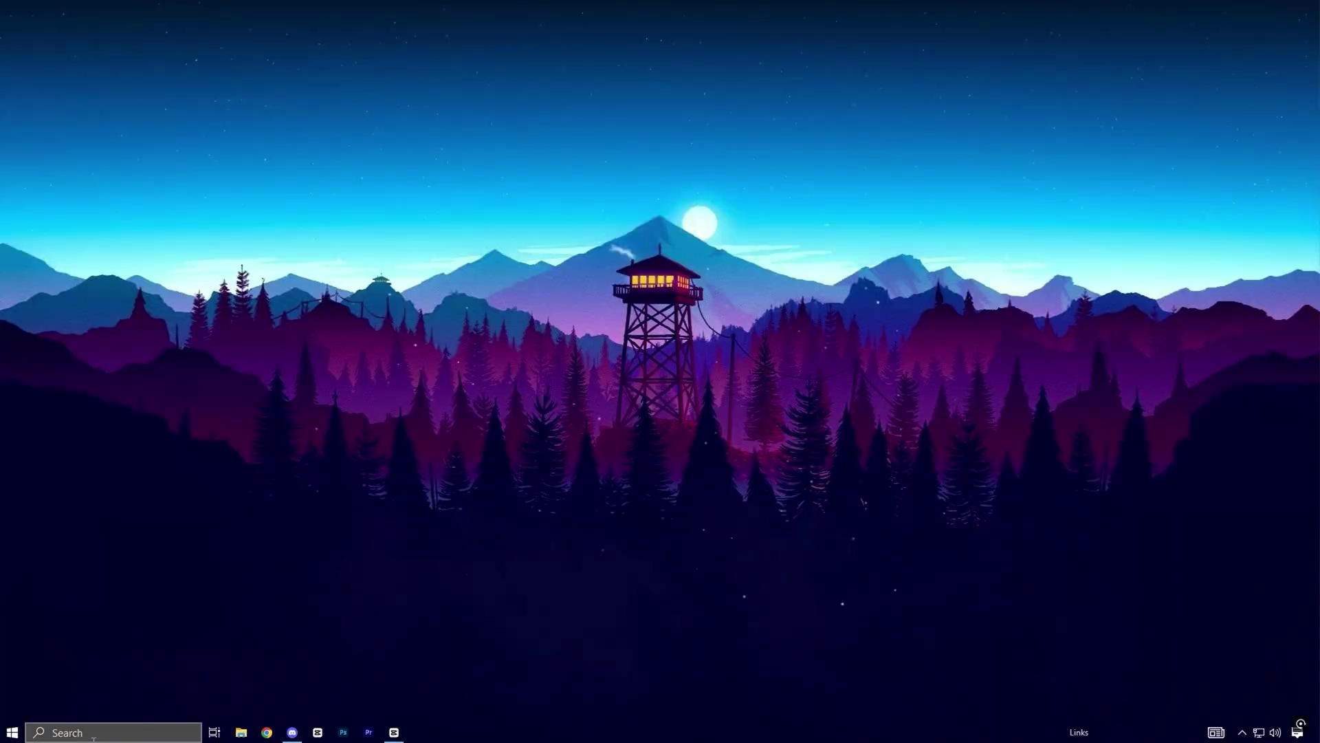
Search 'core' and open the Core isolation page in Windows Security
left_click(114, 732)
type("co")
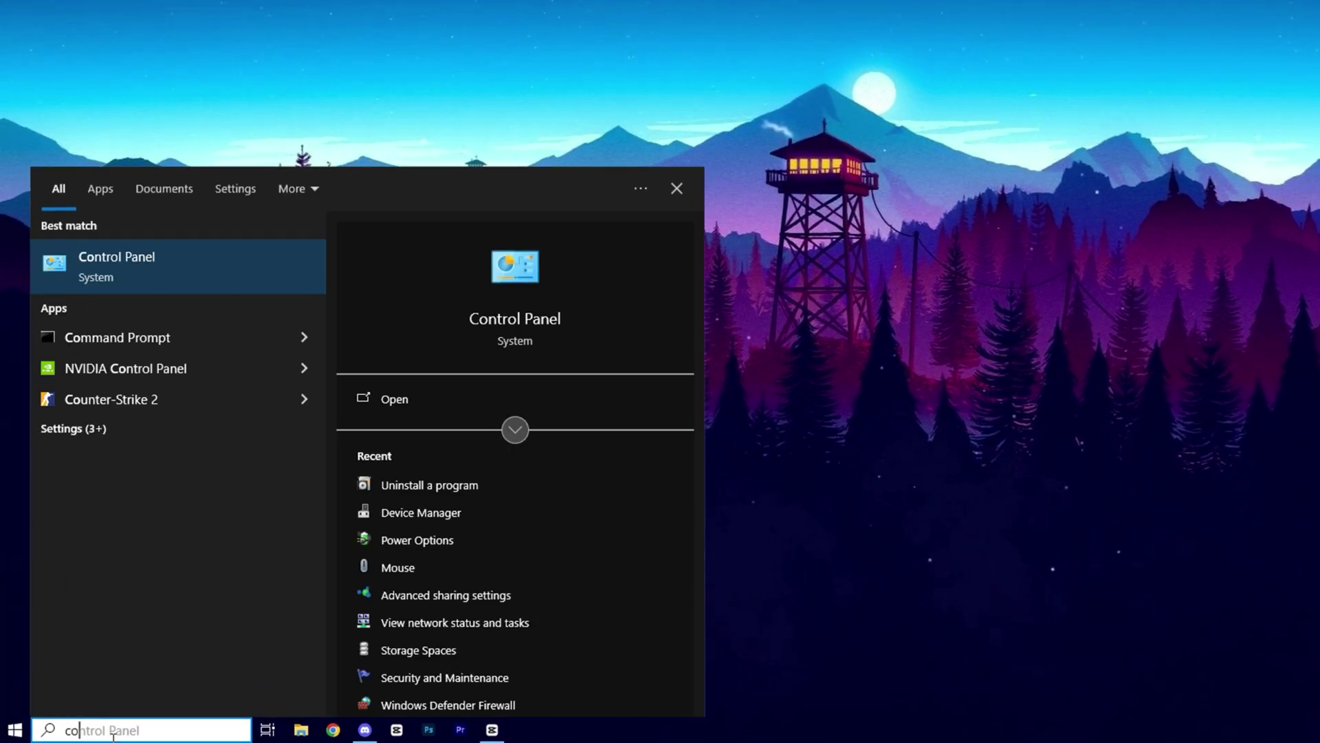
type("re")
left_click(184, 283)
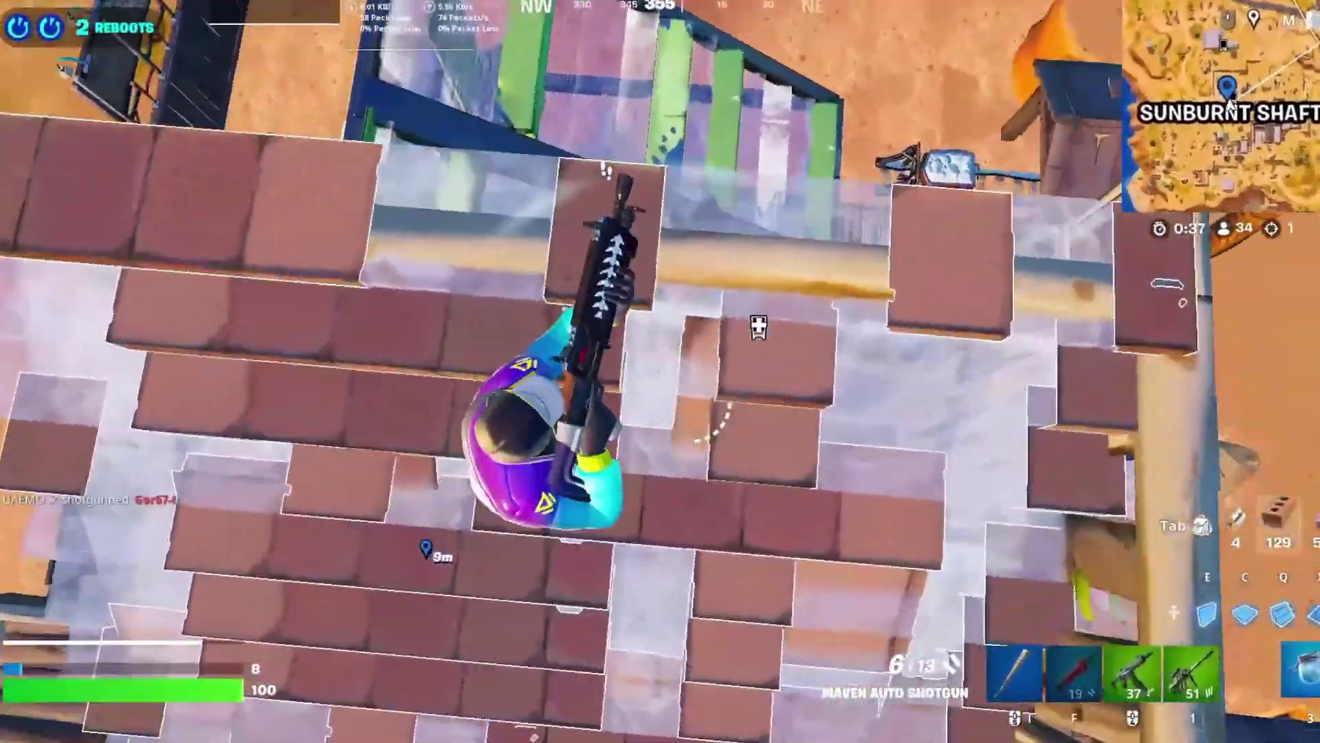
key("3")
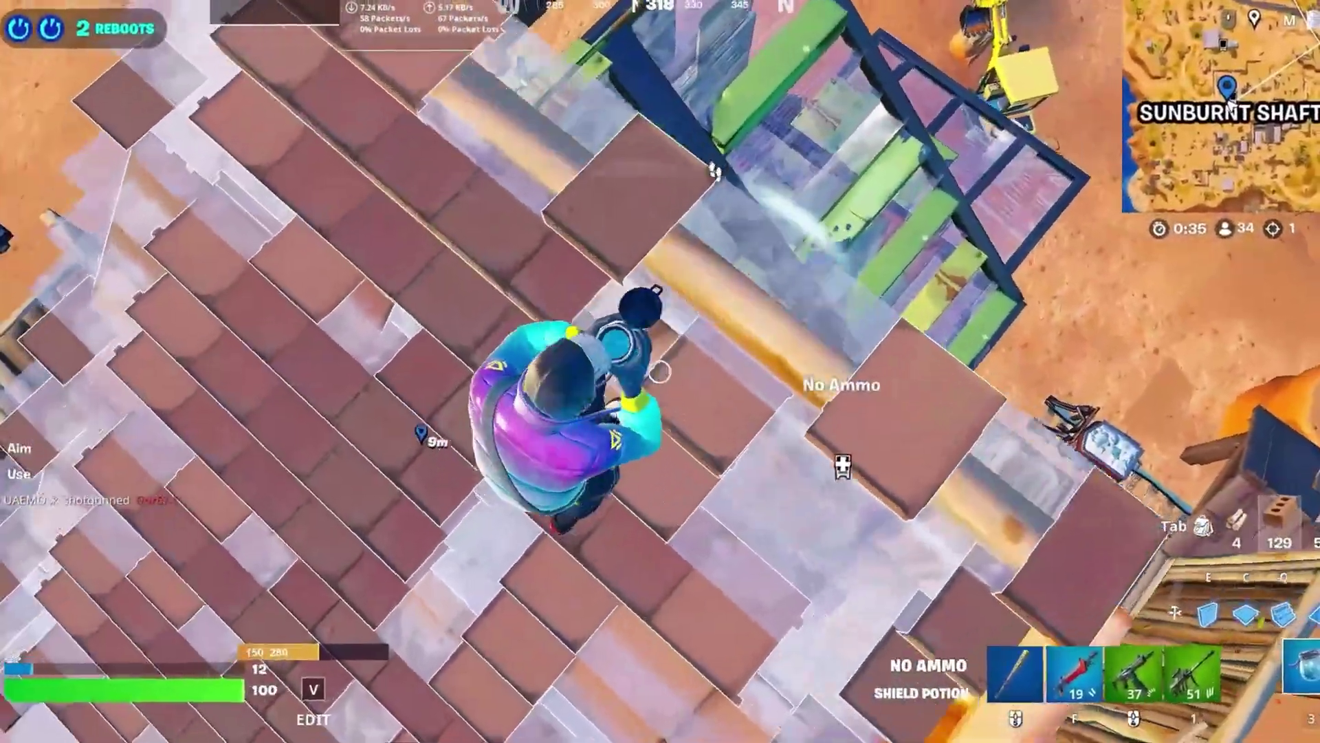